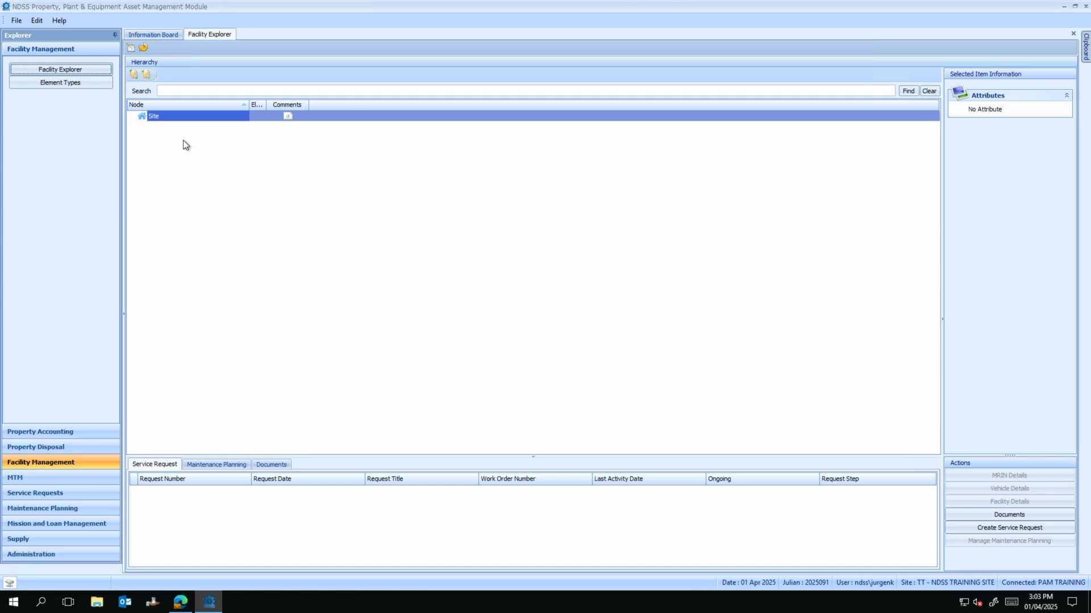
Step: Switch the hierarchy to edit mode and add a new element named 'Camp Valeria' under Site
click(130, 50)
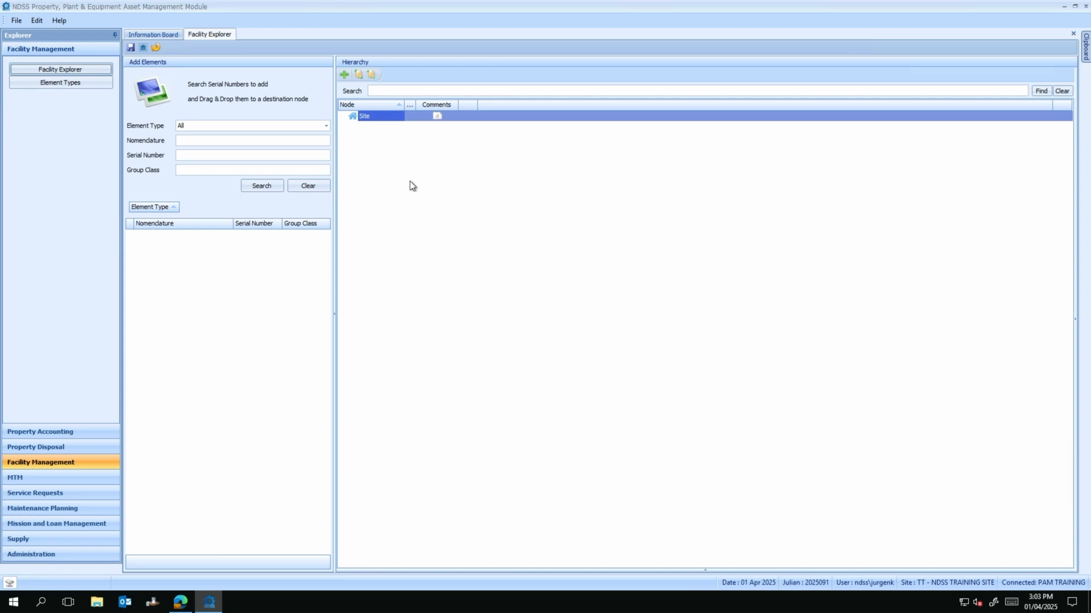
click(344, 75)
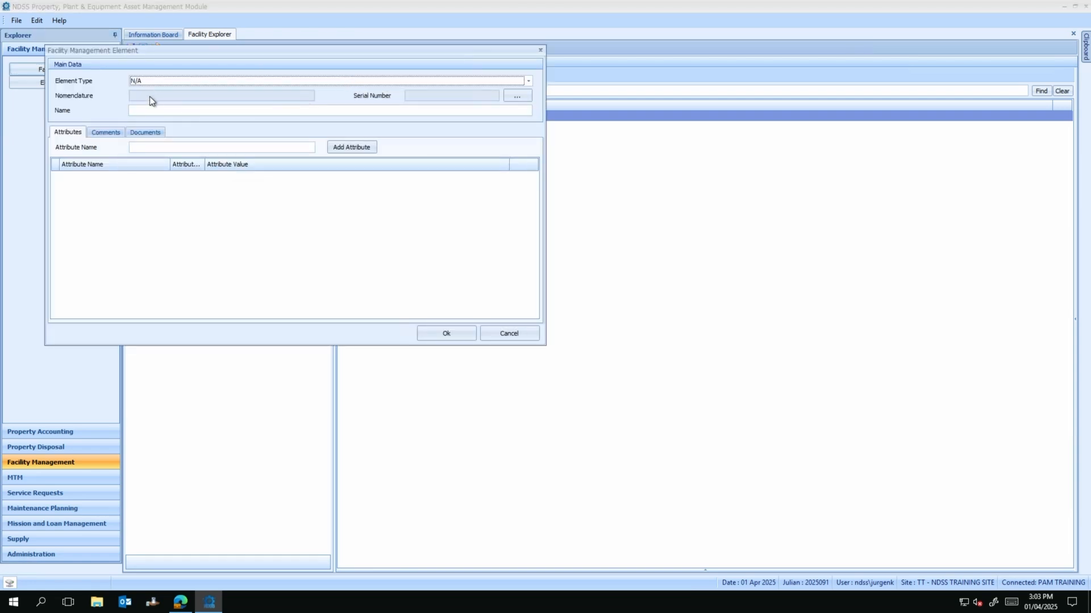
click(165, 110)
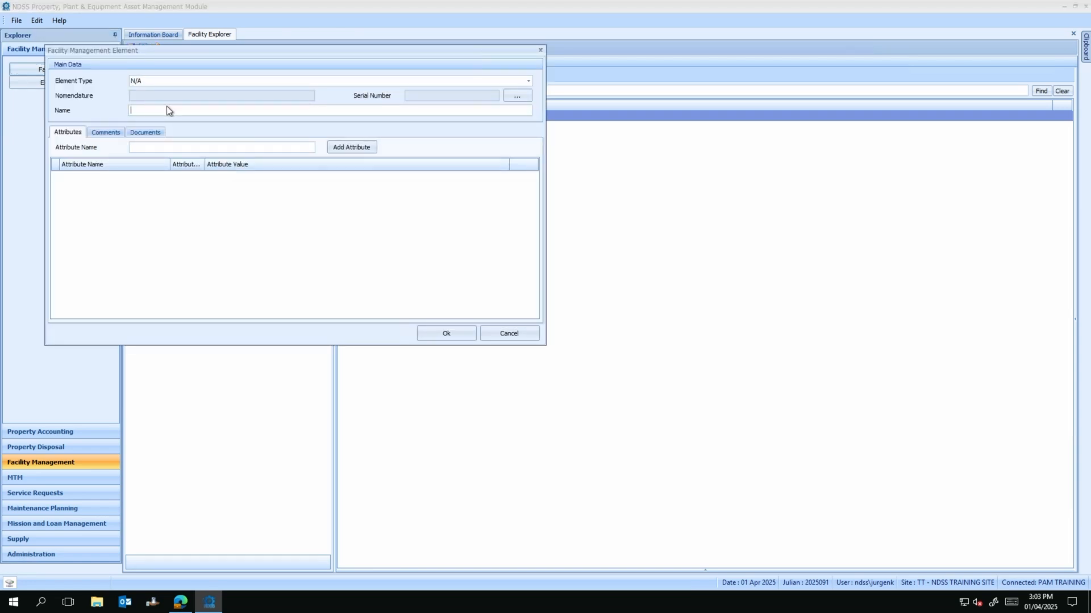
text(Camp Valeria)
click(447, 333)
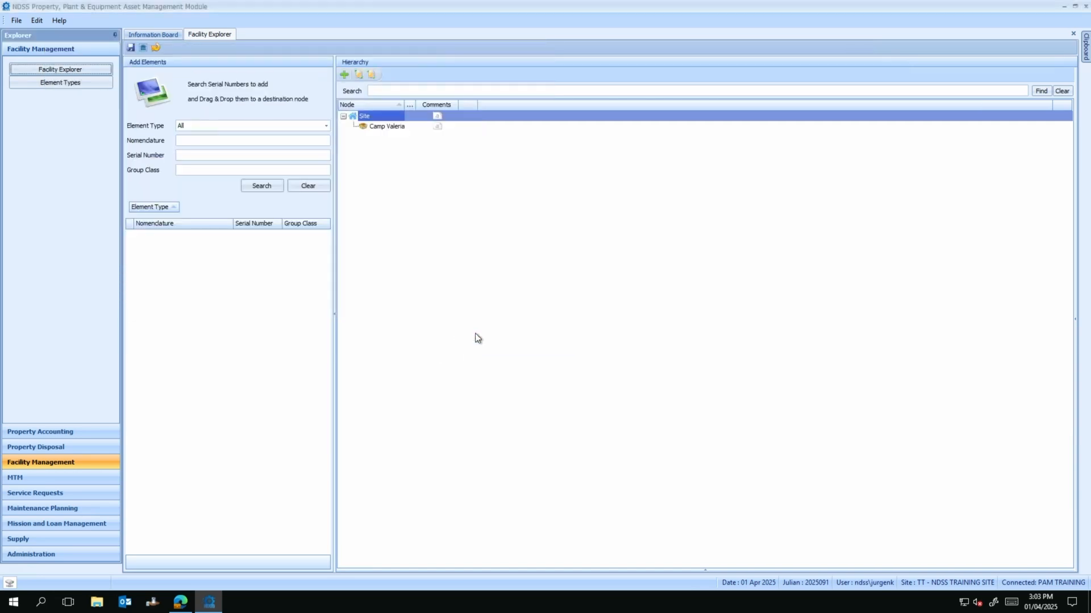
Step: Set the Camp Valeria node's element type to Camp Valeria
click(405, 128)
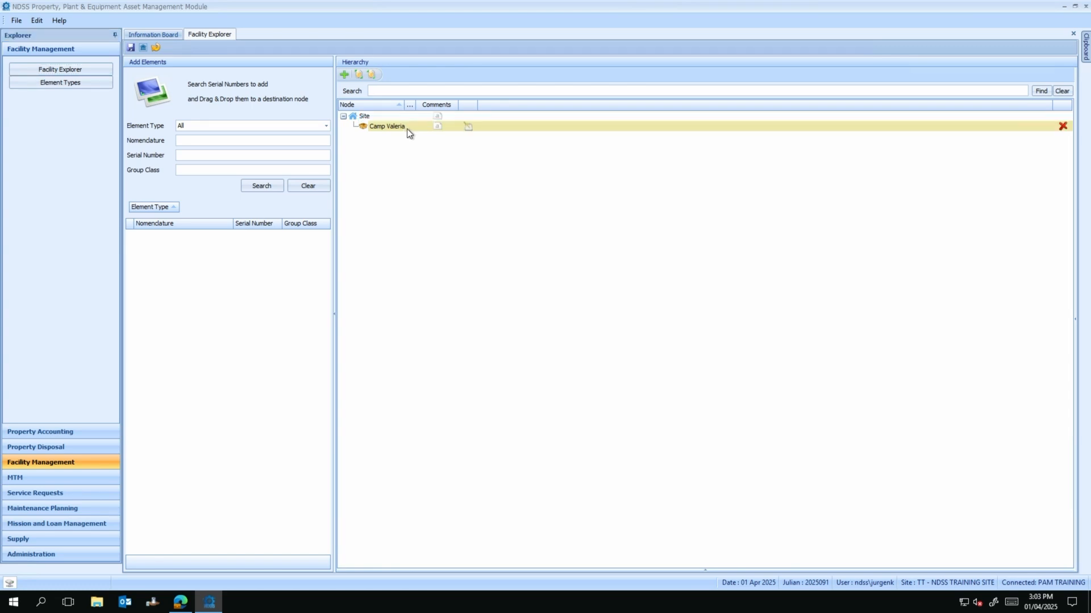
click(468, 128)
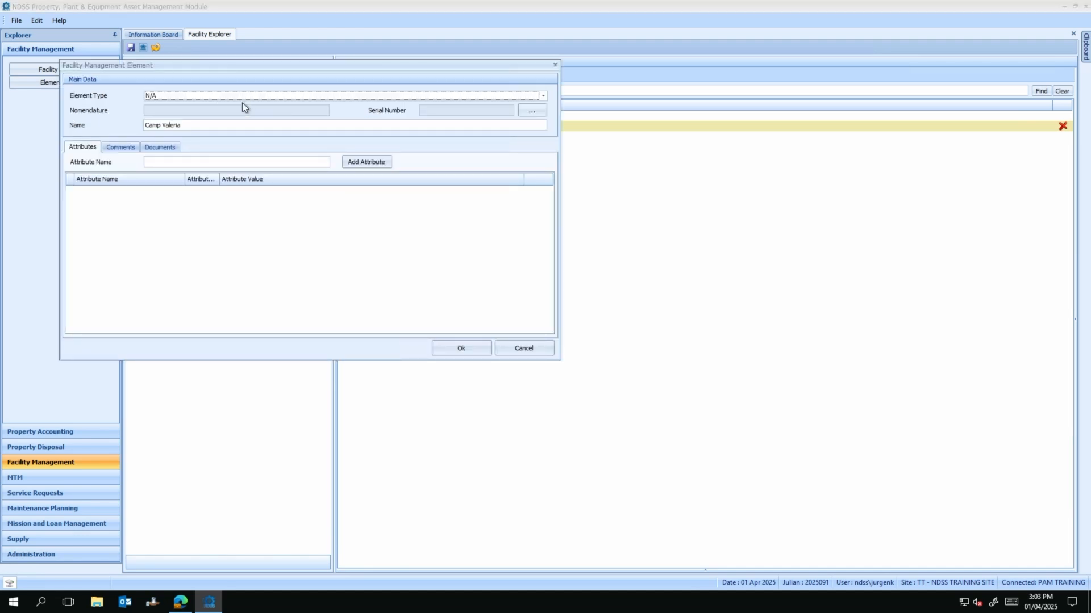
click(227, 96)
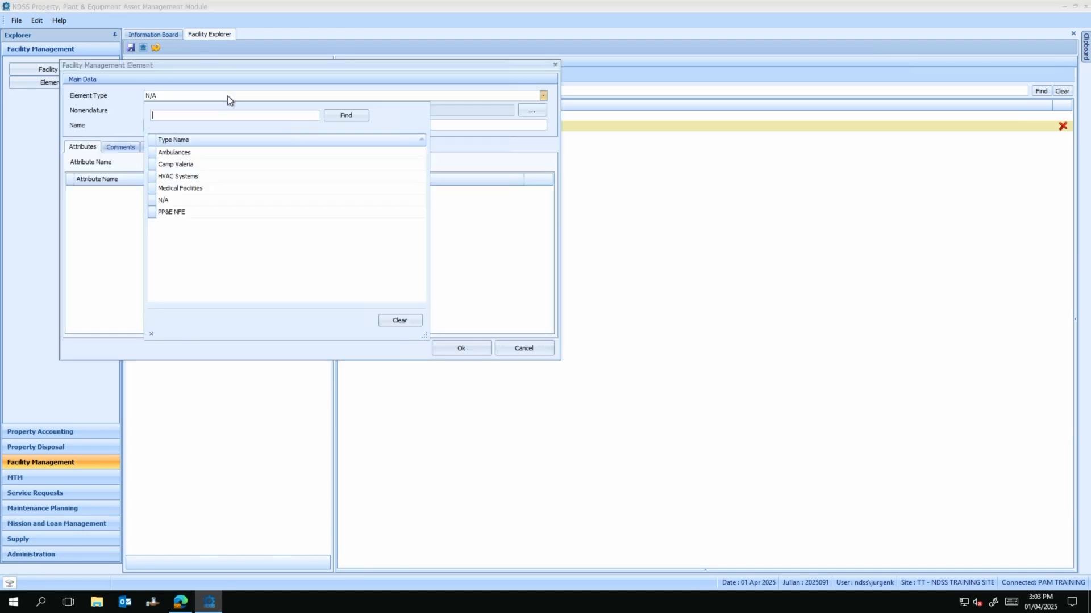
click(206, 164)
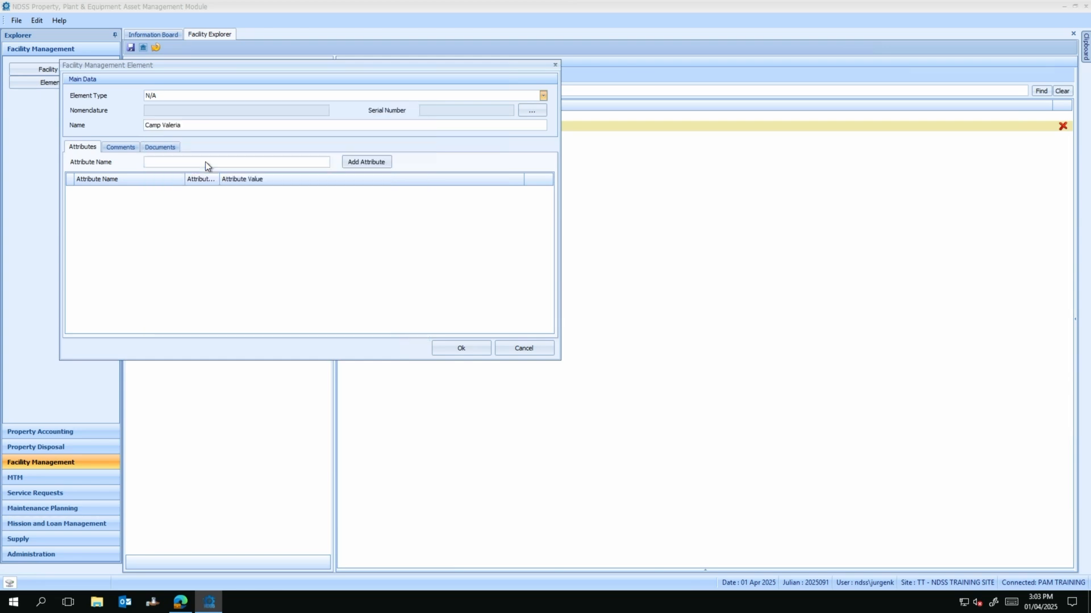
click(446, 350)
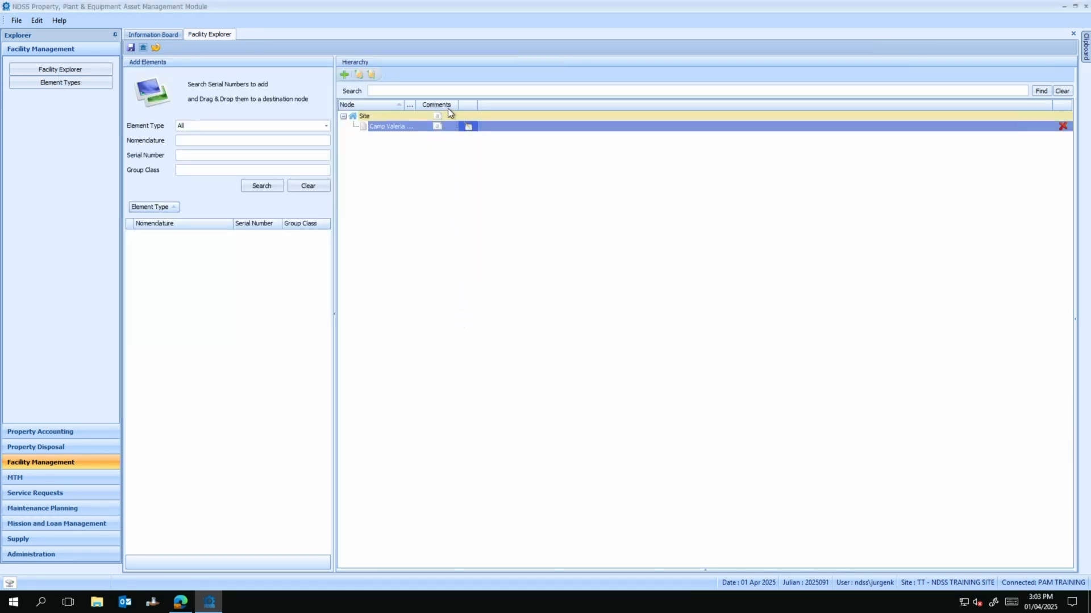
Step: Widen the Node and Element Type columns so full names show, then reselect Camp Valeria
drag(416, 103, 504, 102)
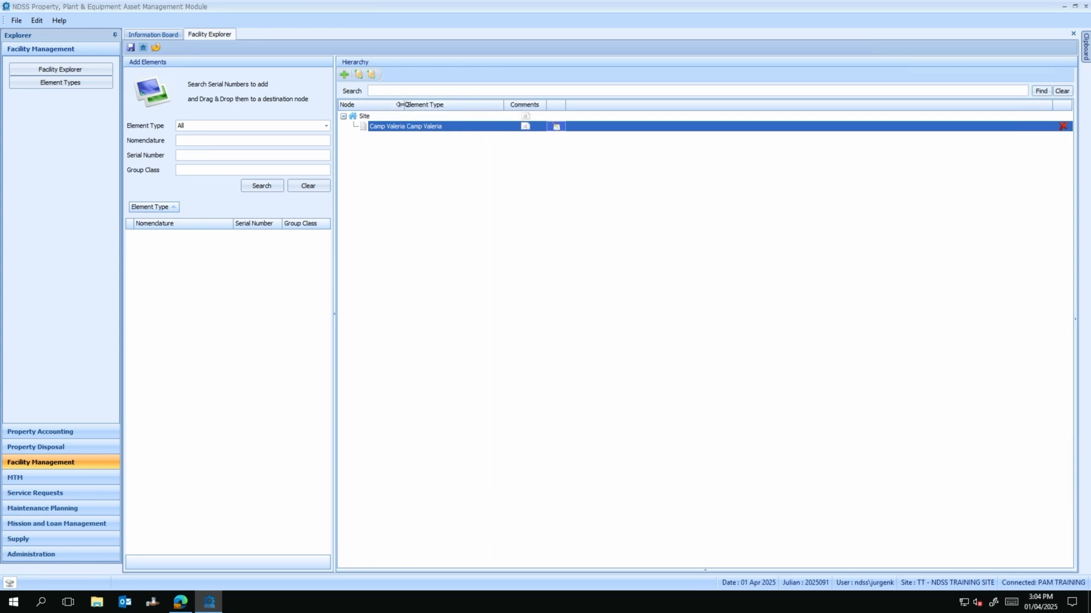
drag(404, 105, 448, 105)
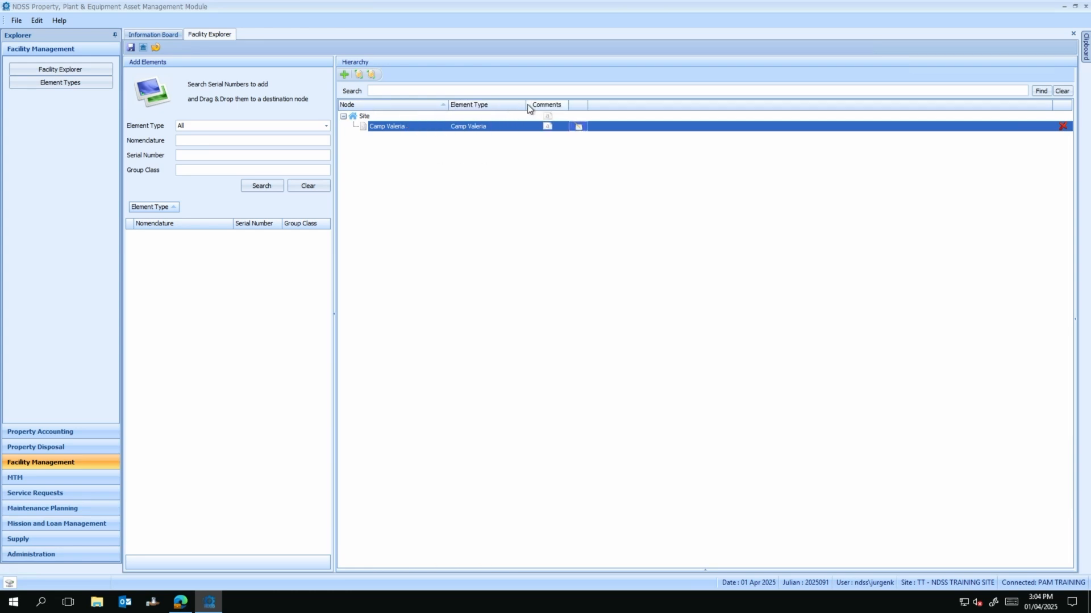
drag(526, 105, 538, 104)
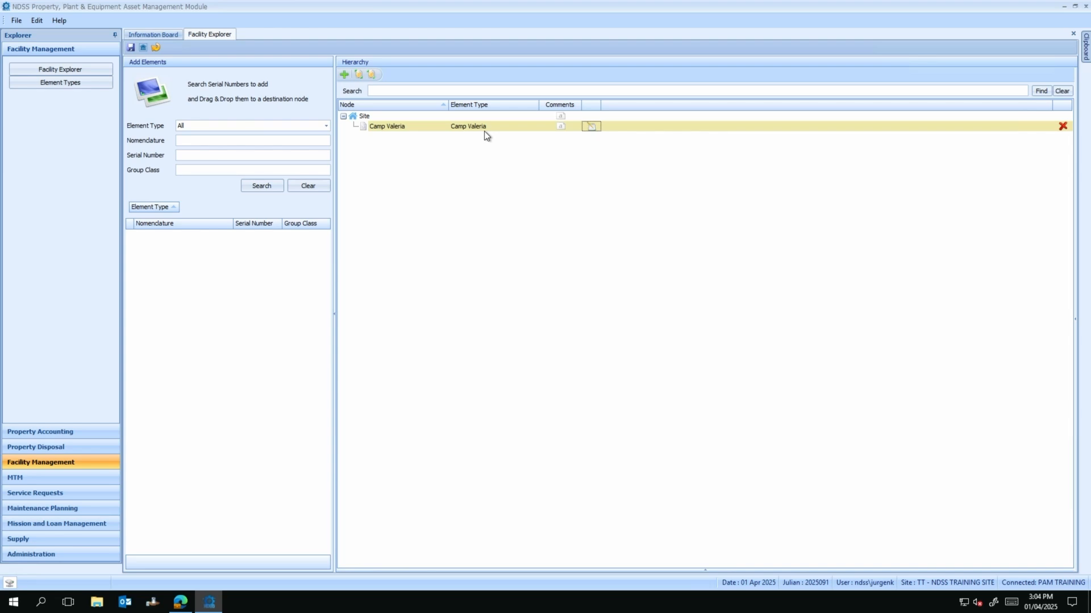
click(484, 130)
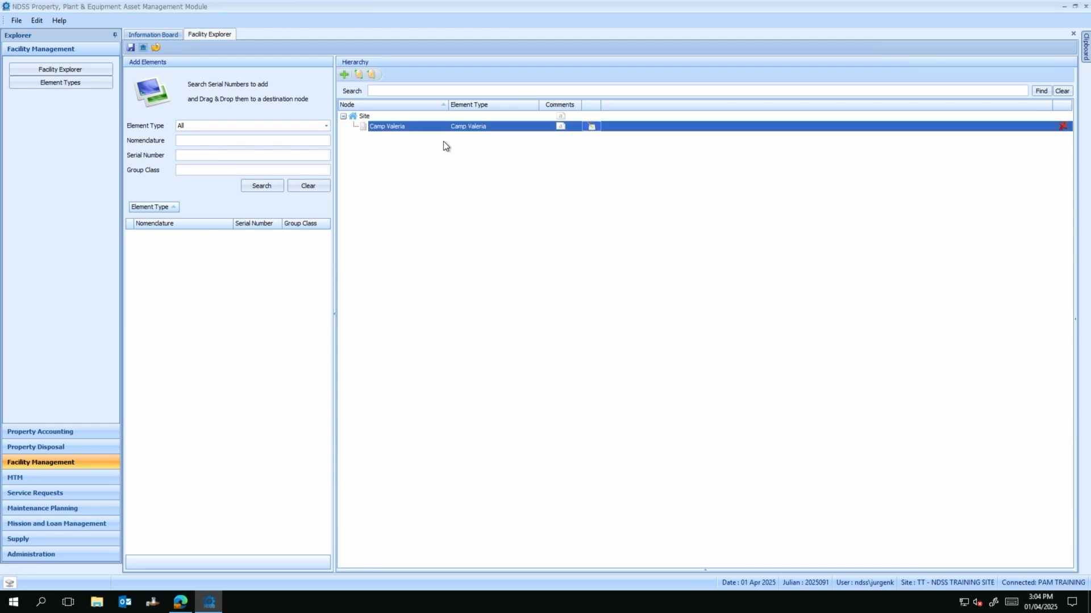
Step: Add the comment 'New Hq' to the Camp Valeria element
click(593, 129)
click(586, 129)
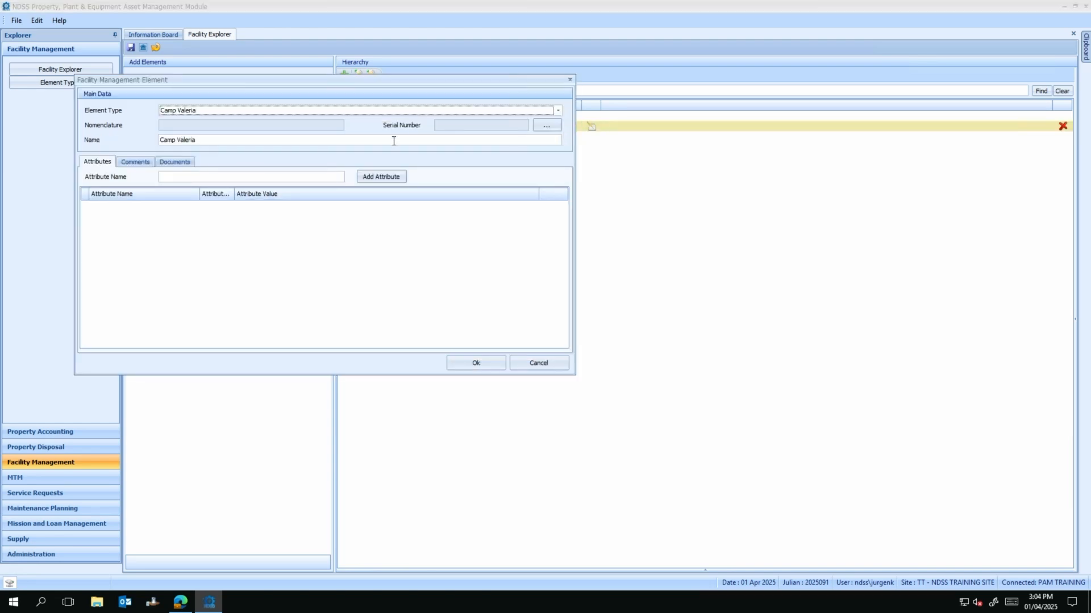
click(132, 163)
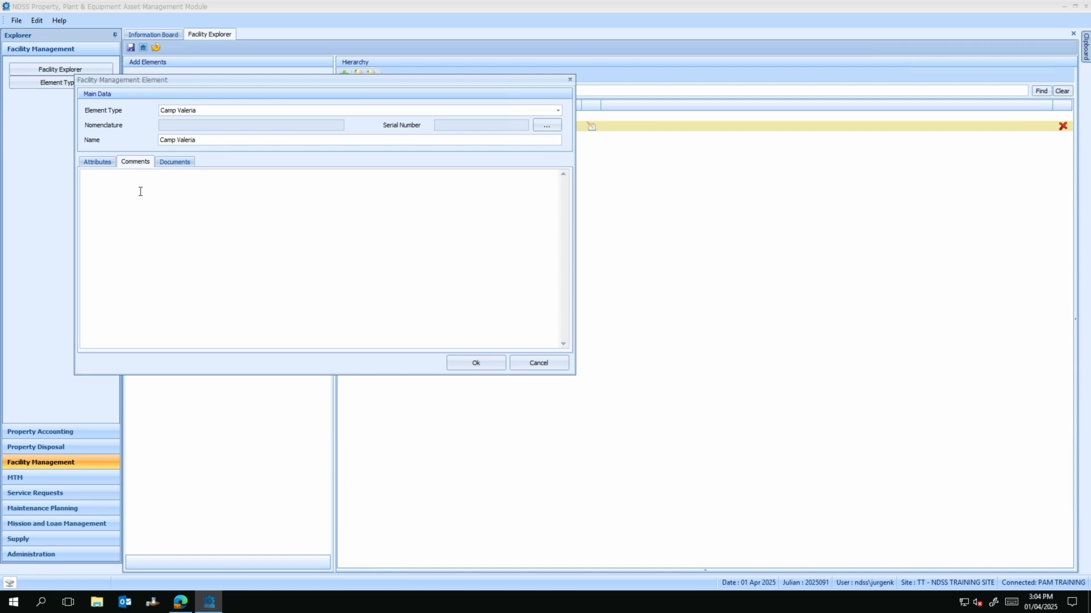
click(188, 184)
text(New Hq)
click(476, 364)
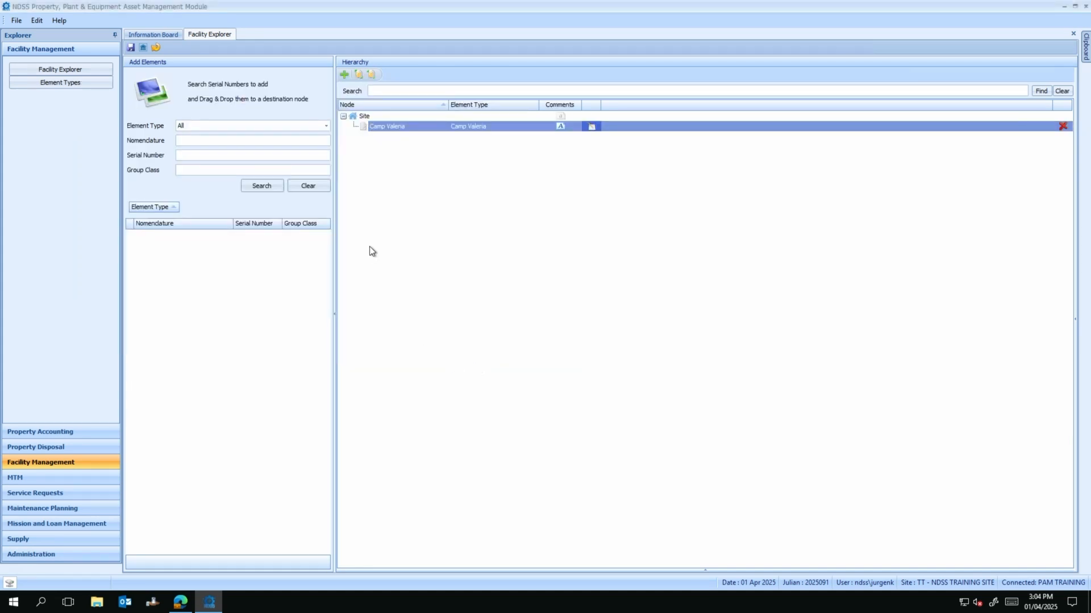
Step: Check Camp Valeria's comment text and save the hierarchy
click(560, 126)
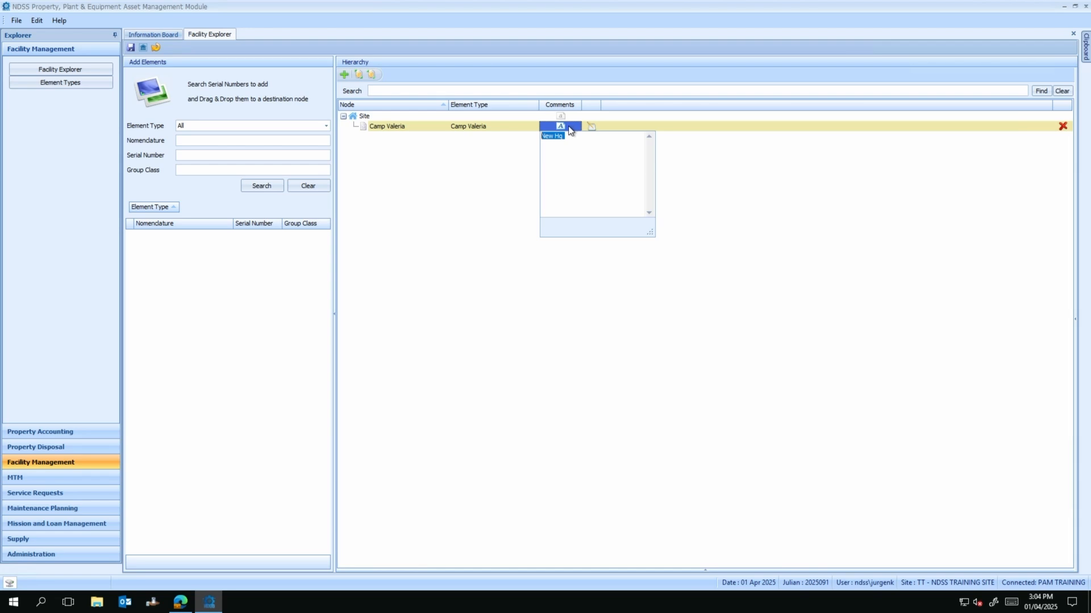
click(405, 171)
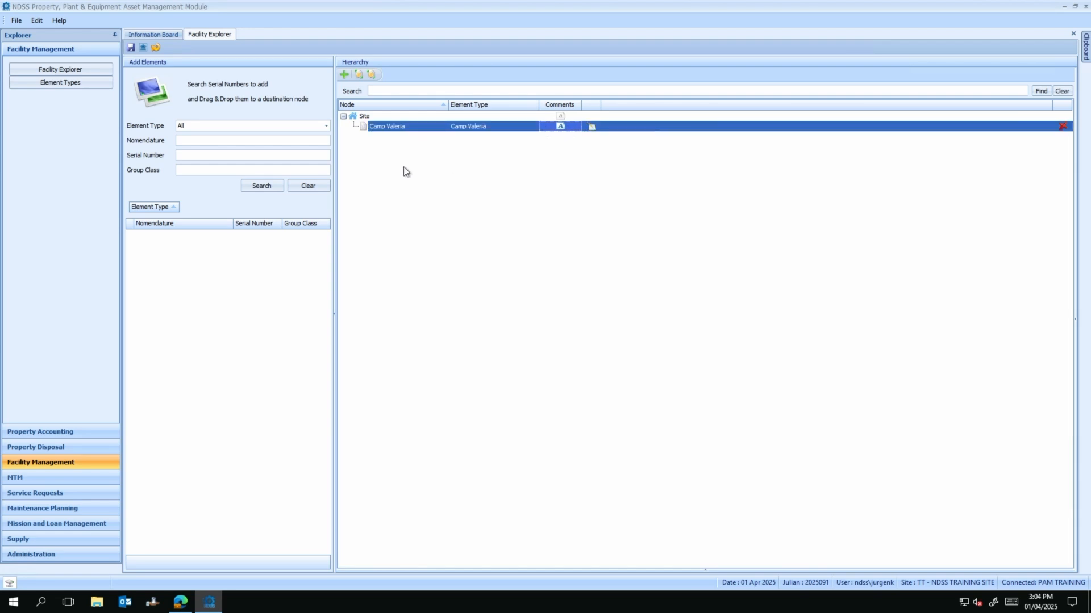
click(130, 48)
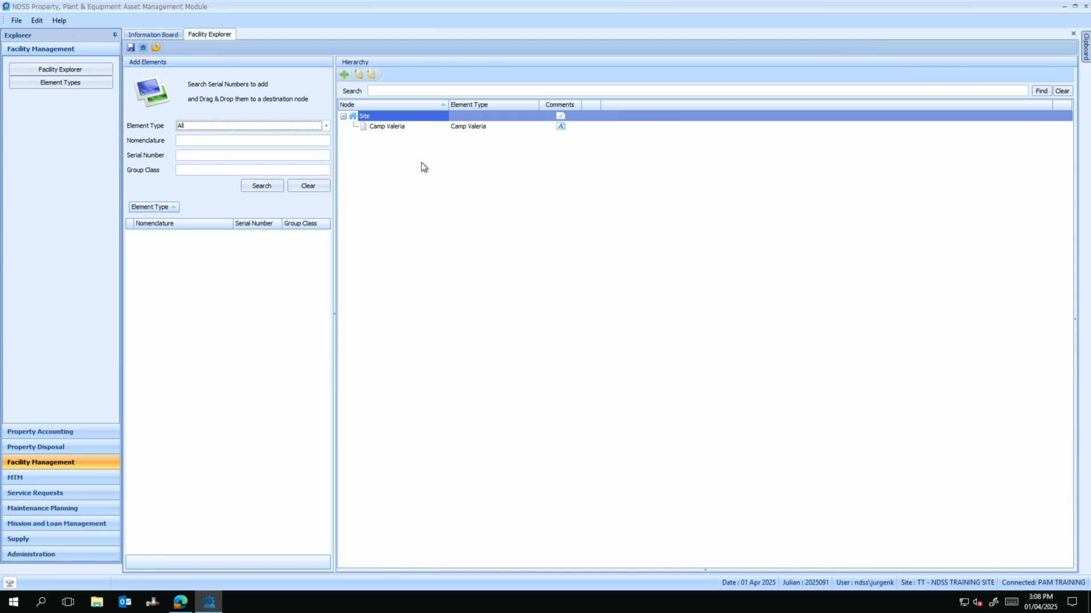
Step: Create 'Parking Facilities' and 'Medical Facilities' as child elements of Camp Valeria
click(407, 126)
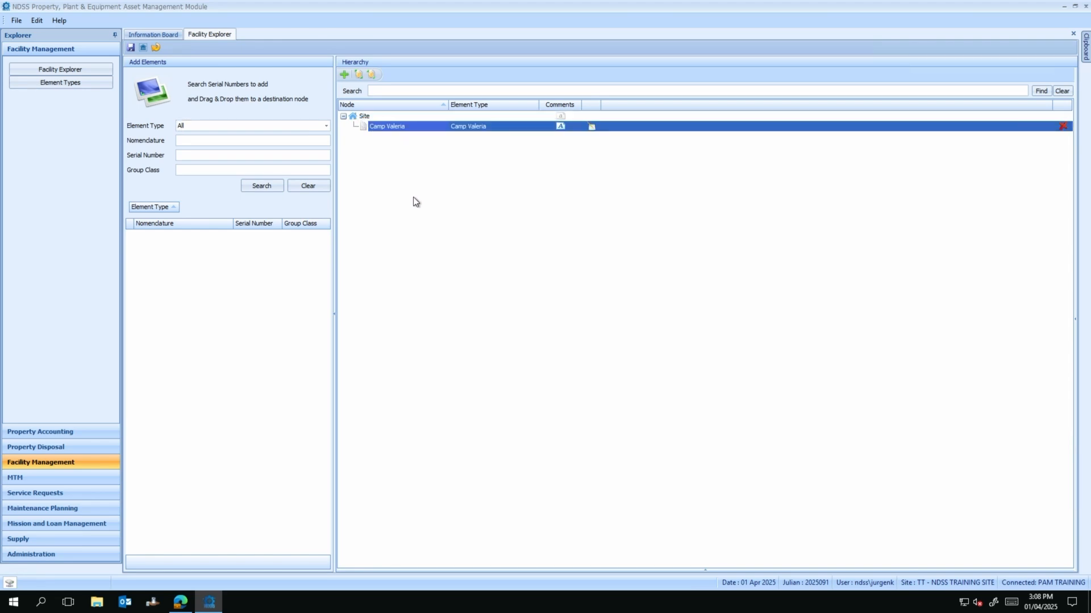
click(344, 76)
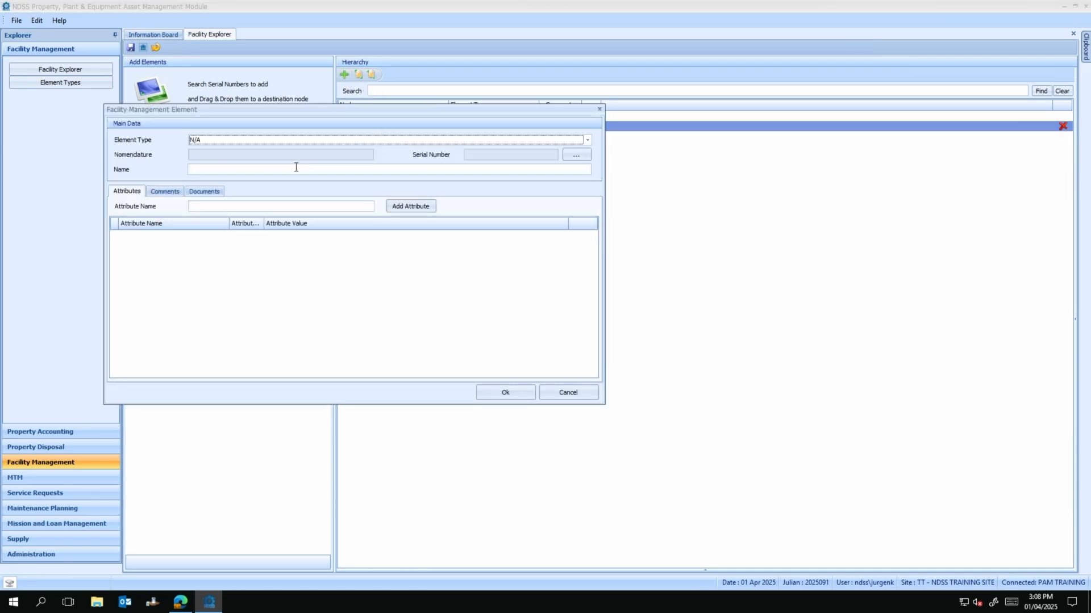
click(294, 167)
text(Pa)
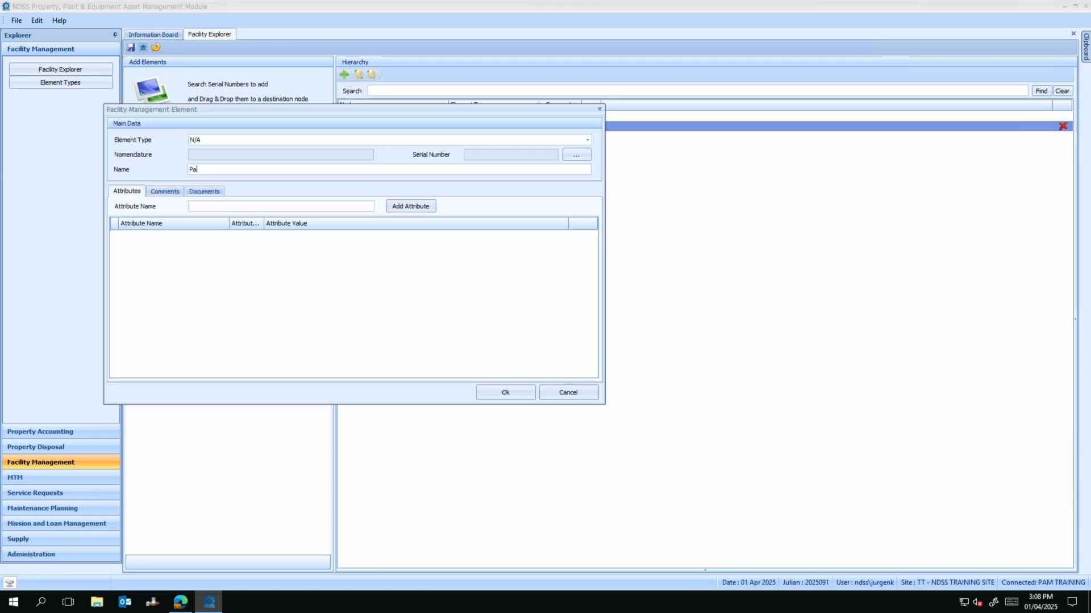
text(rking Facilities)
click(486, 393)
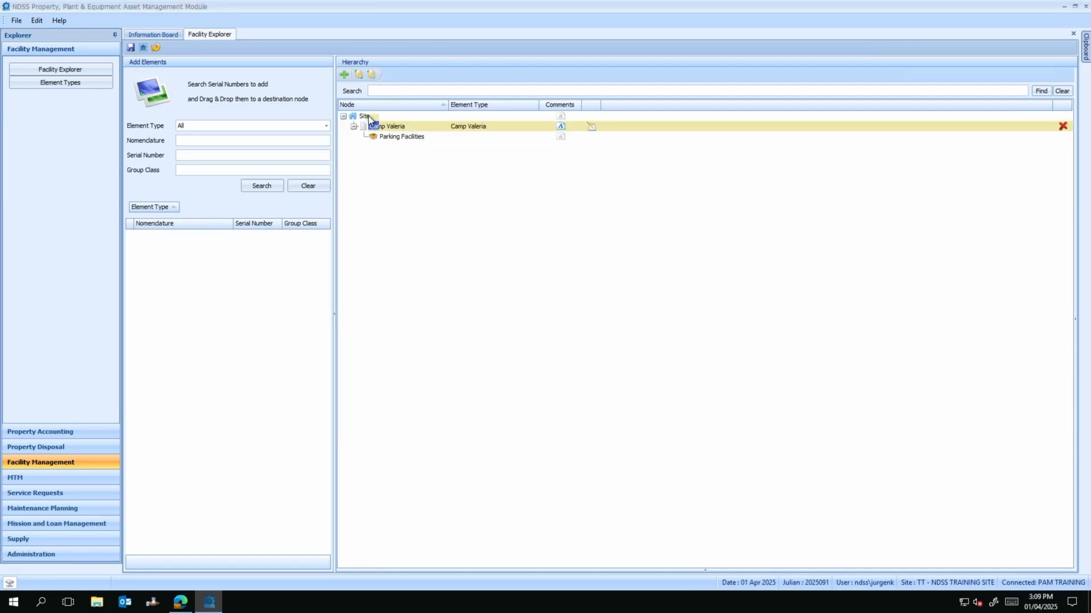
click(345, 75)
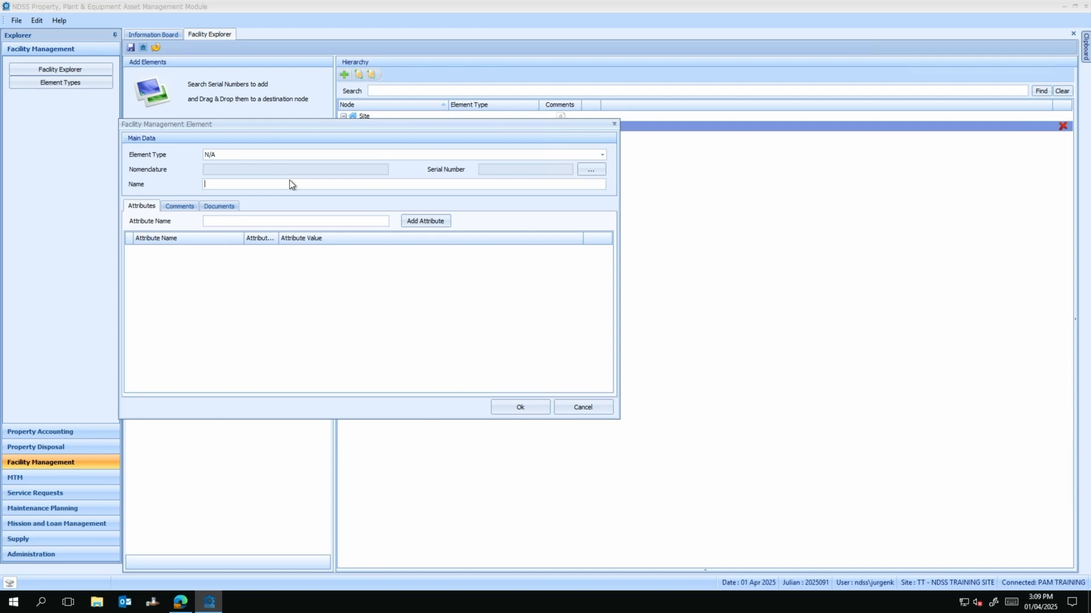
text(Medical Facilities)
click(520, 406)
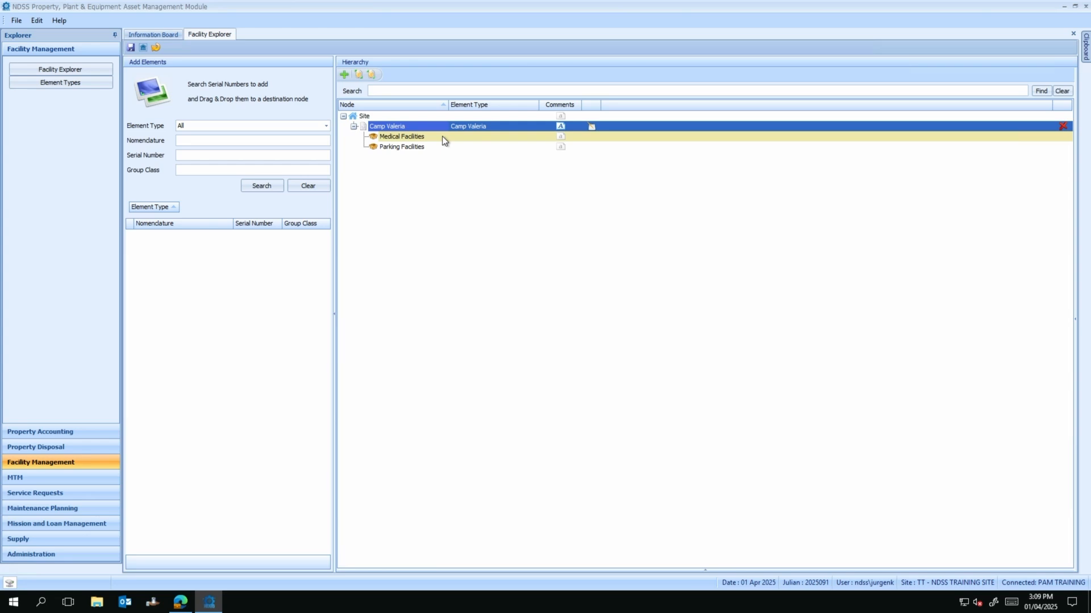
Step: Save the new facility nodes and close hierarchy edit mode
click(131, 47)
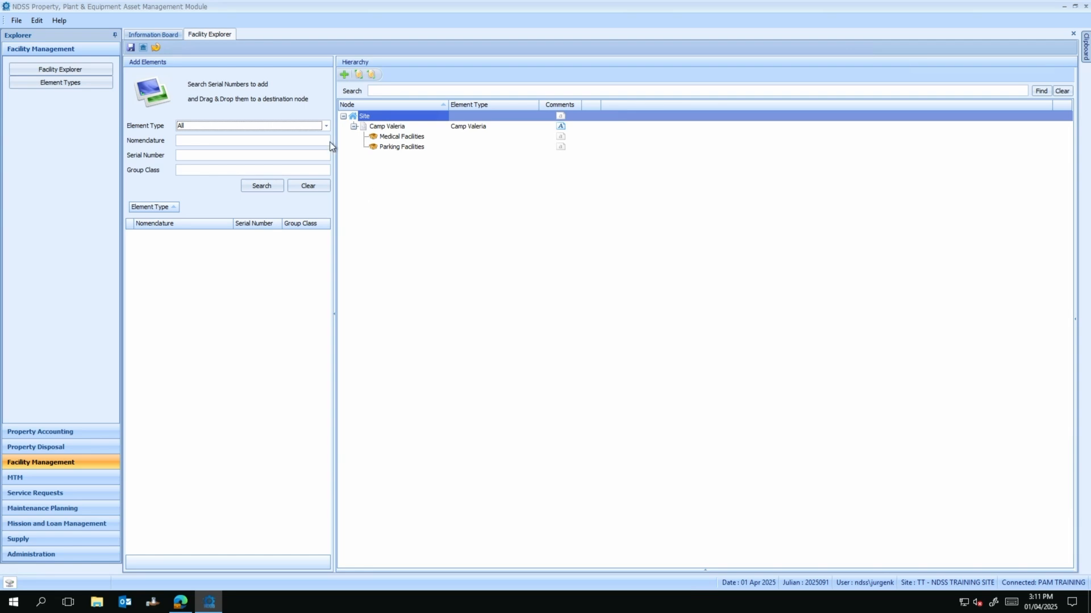
click(130, 49)
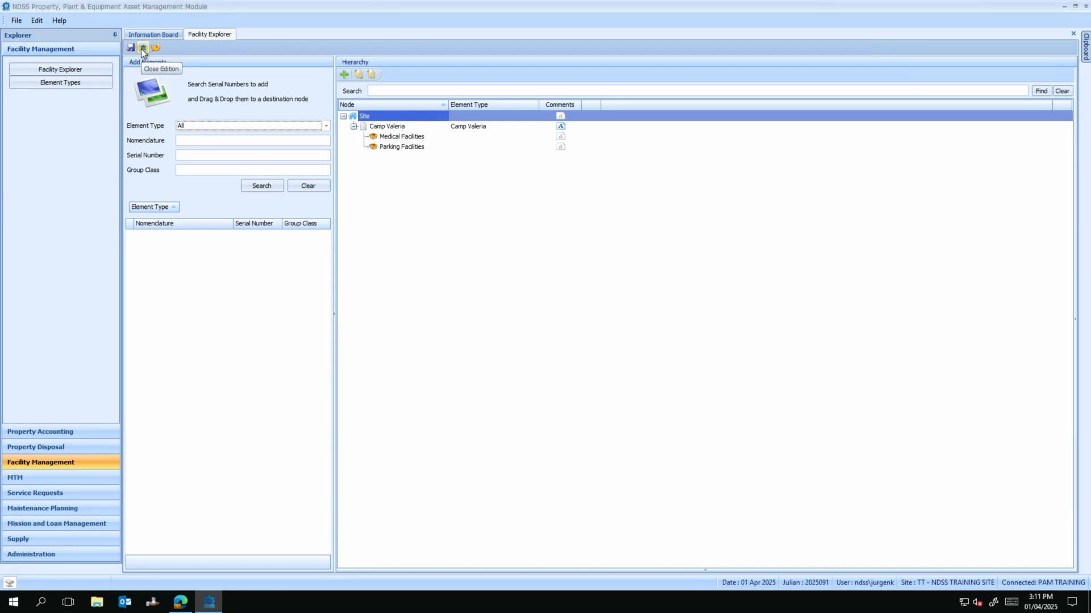
click(143, 50)
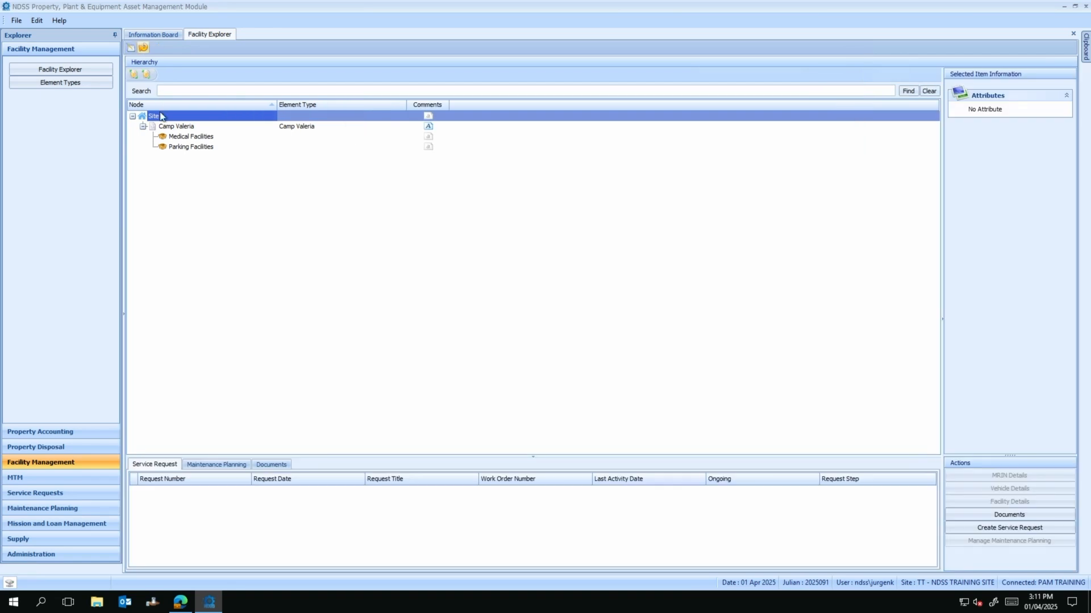
Step: Load the Element Types list and widen its Name column
click(95, 83)
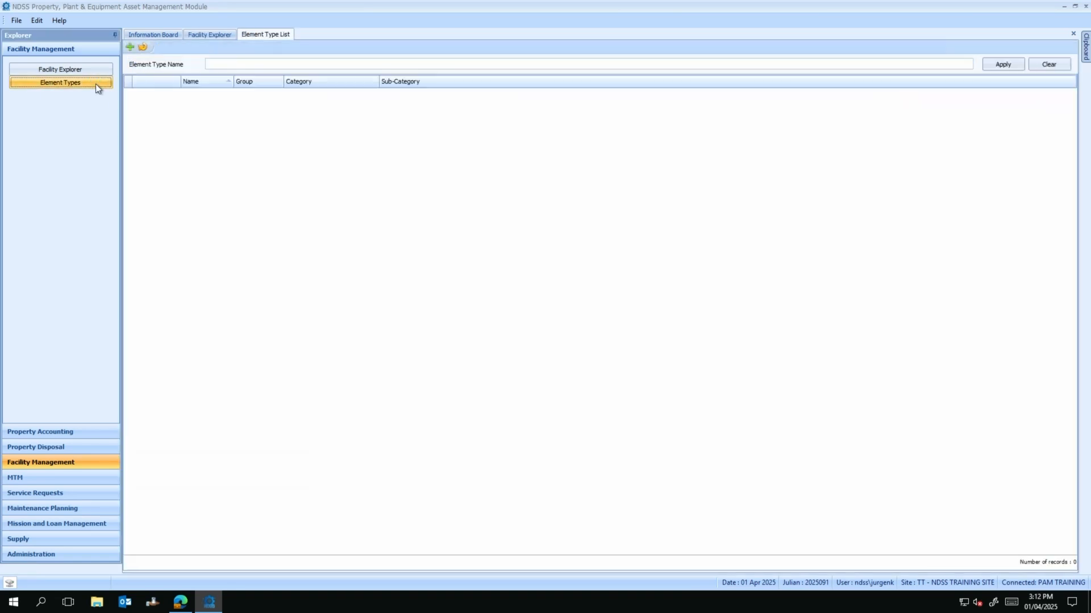
click(142, 47)
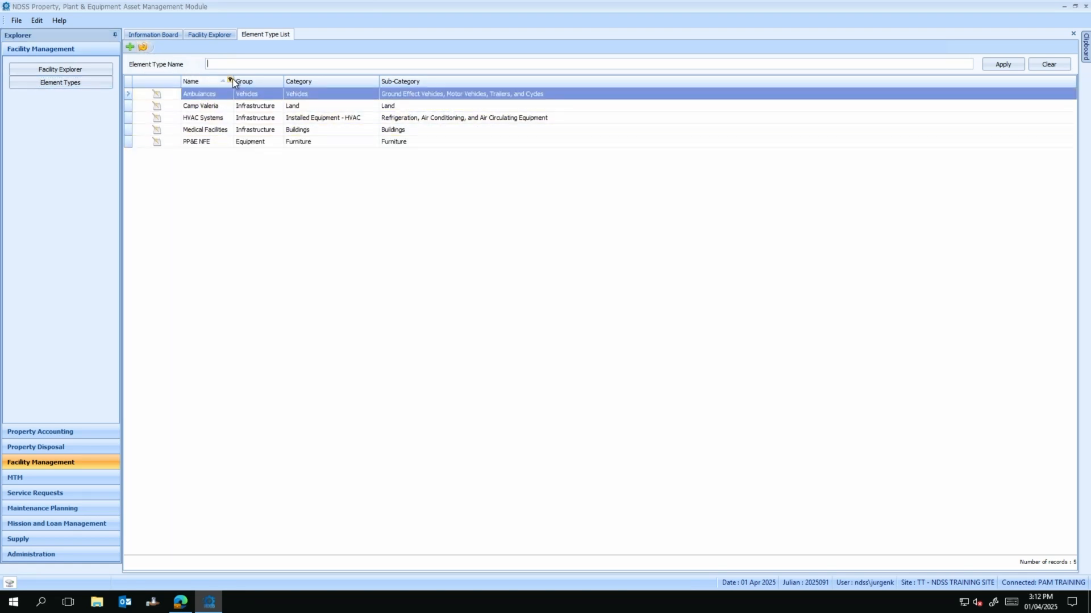
drag(233, 79, 243, 80)
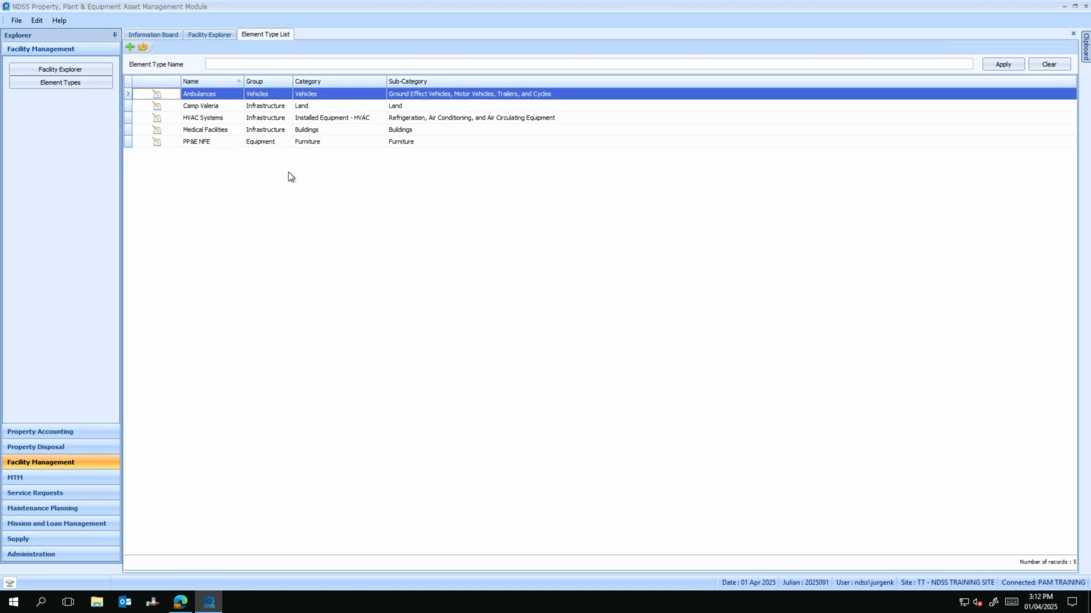
Step: Define a new element type 'parking facilities' with group category Parking Areas
click(130, 47)
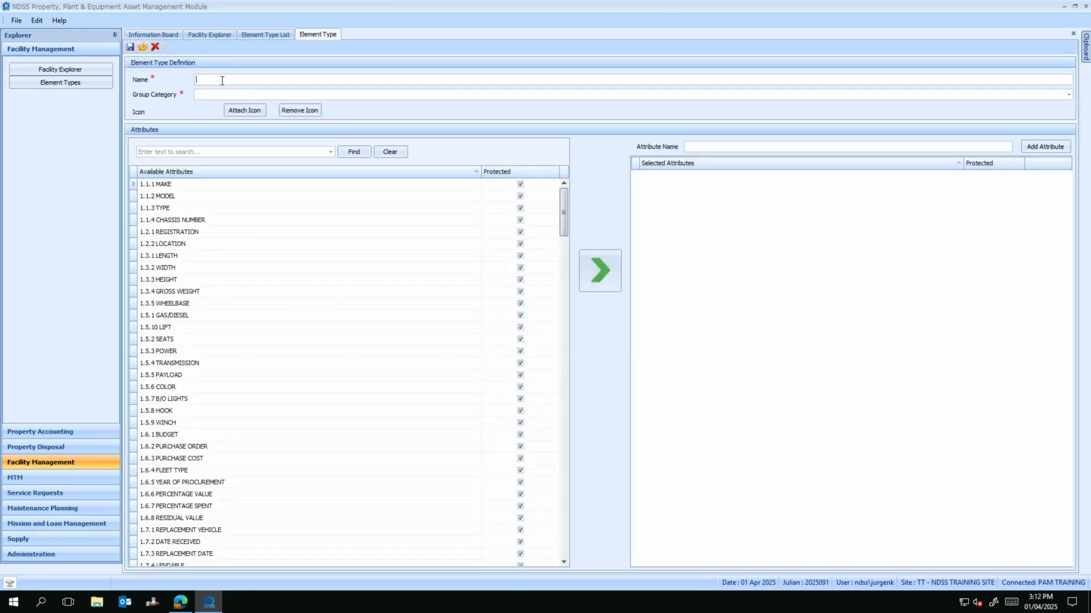
text(parking )
text(fac)
text(iliteis)
key(BackSpace)
key(BackSpace)
key(BackSpace)
text(ies)
click(245, 96)
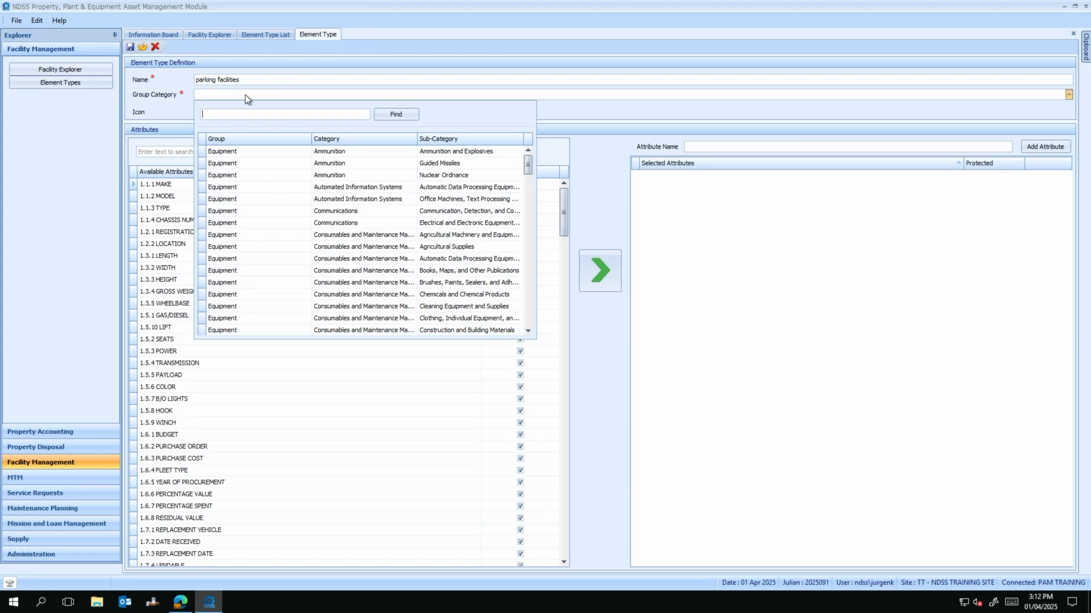
text(parking)
key(Return)
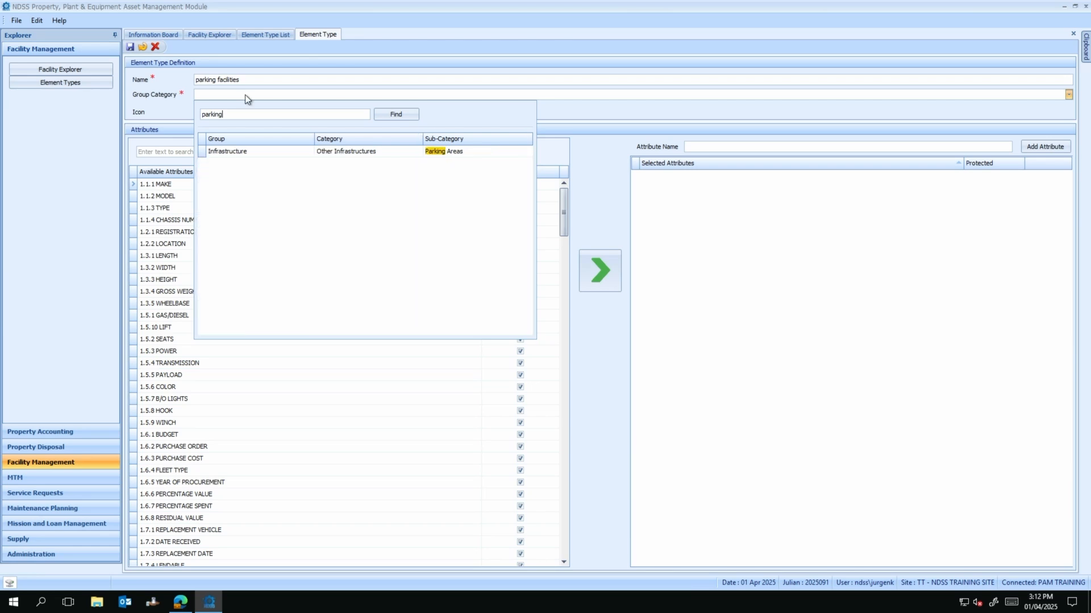
click(391, 150)
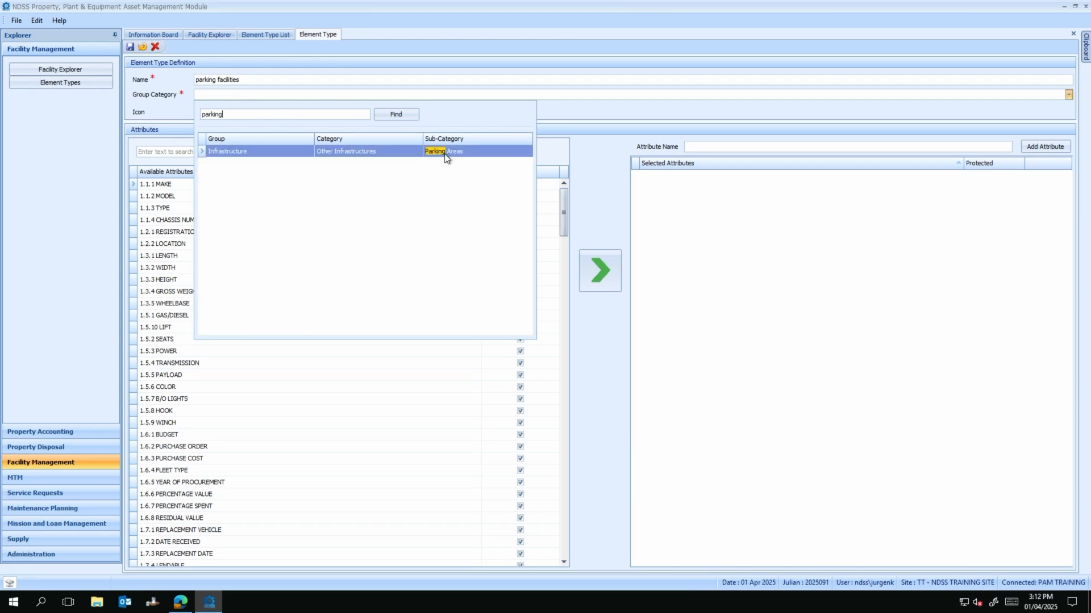
double_click(395, 152)
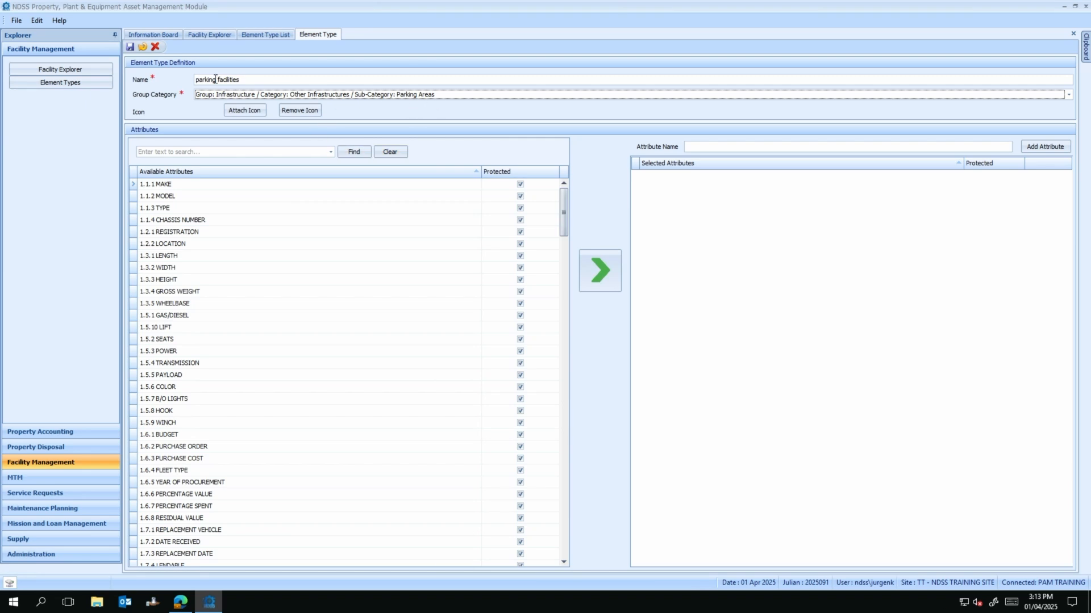
Step: Save the parking facilities element type and scroll through the Available Attributes list
click(131, 47)
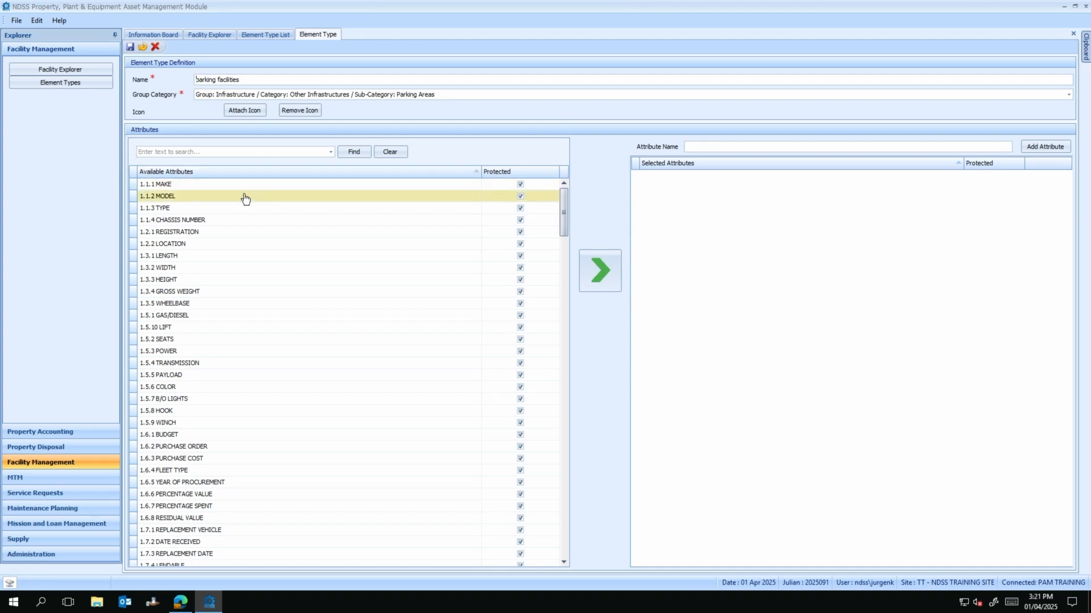
scroll(249, 216, down, 1)
scroll(251, 232, down, 6)
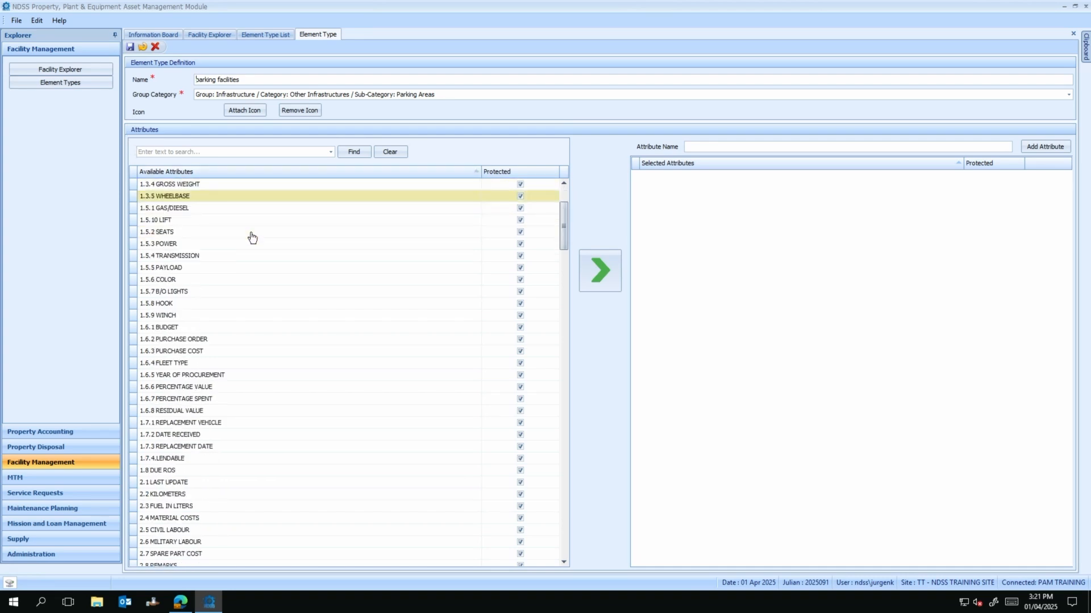
scroll(253, 246, down, 8)
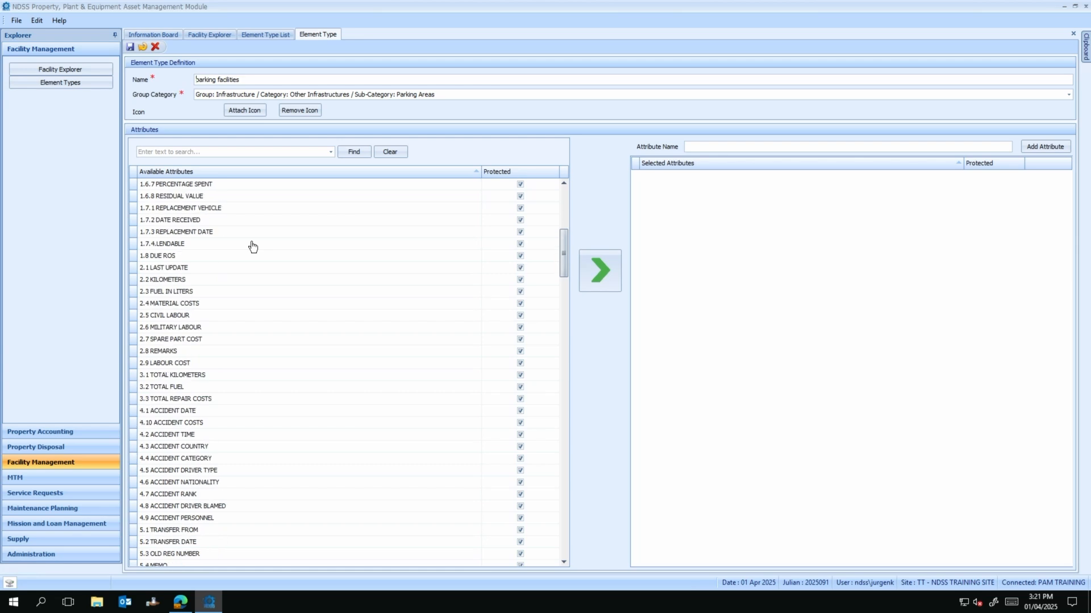
scroll(253, 246, down, 7)
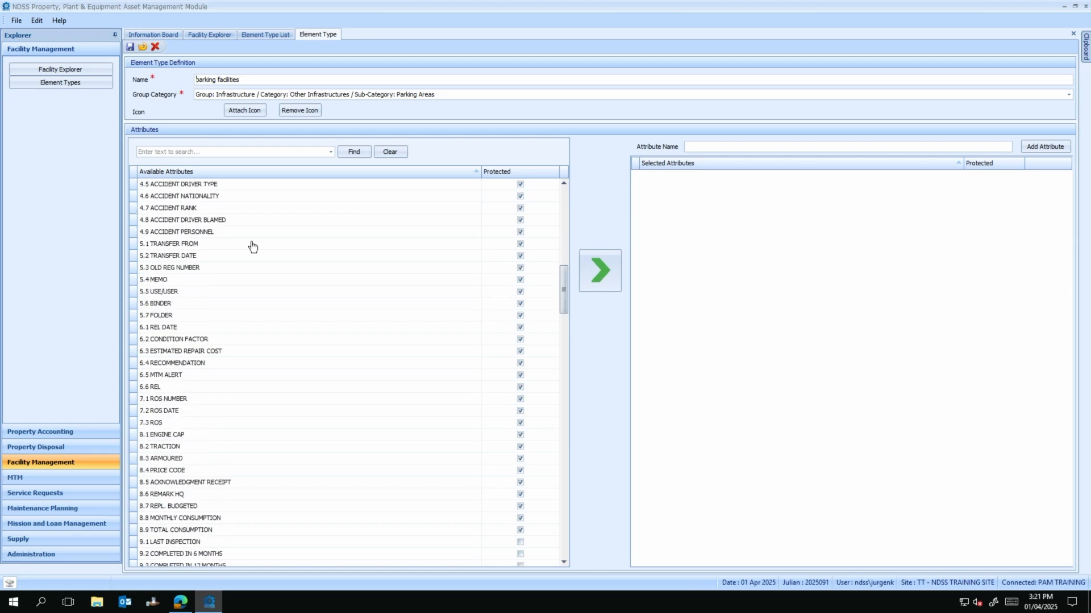
scroll(253, 245, down, 8)
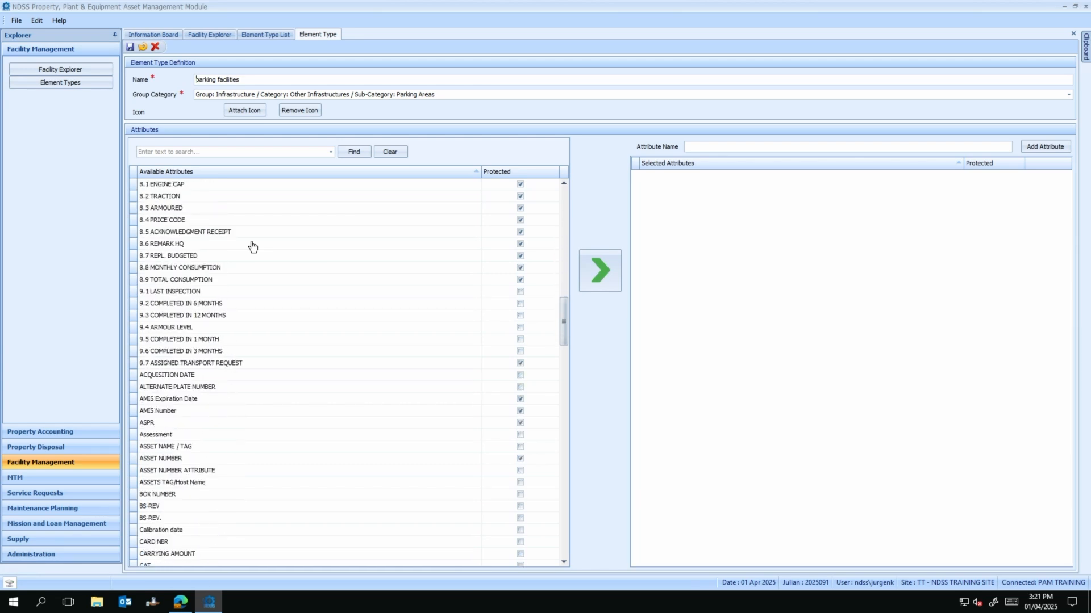
Step: Search 'purch' and add 1.6.3 PURCHASE COST to the selected attributes
scroll(253, 246, down, 4)
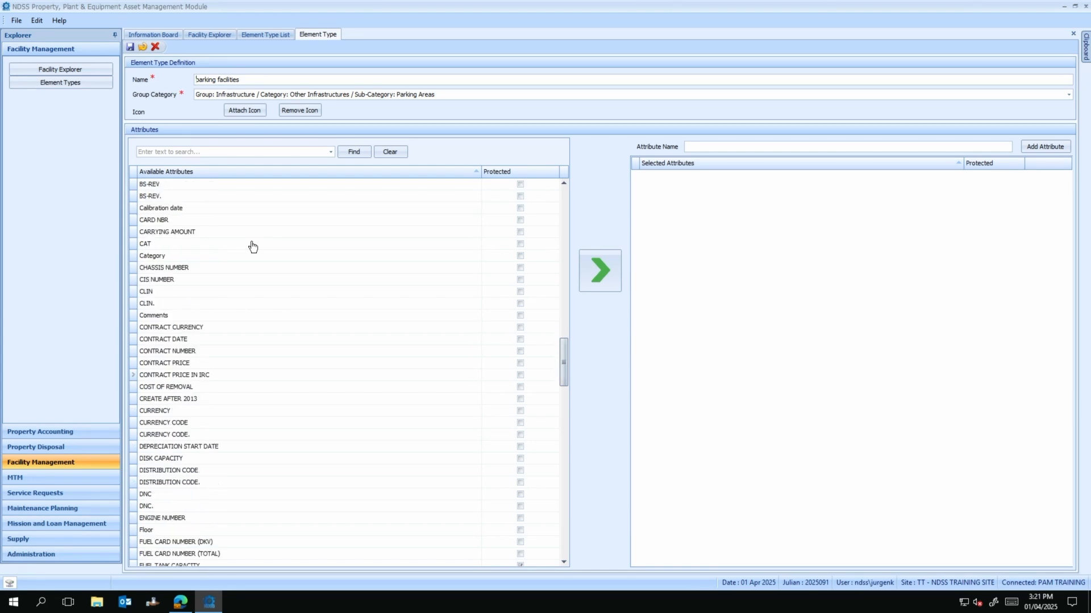
scroll(253, 246, down, 4)
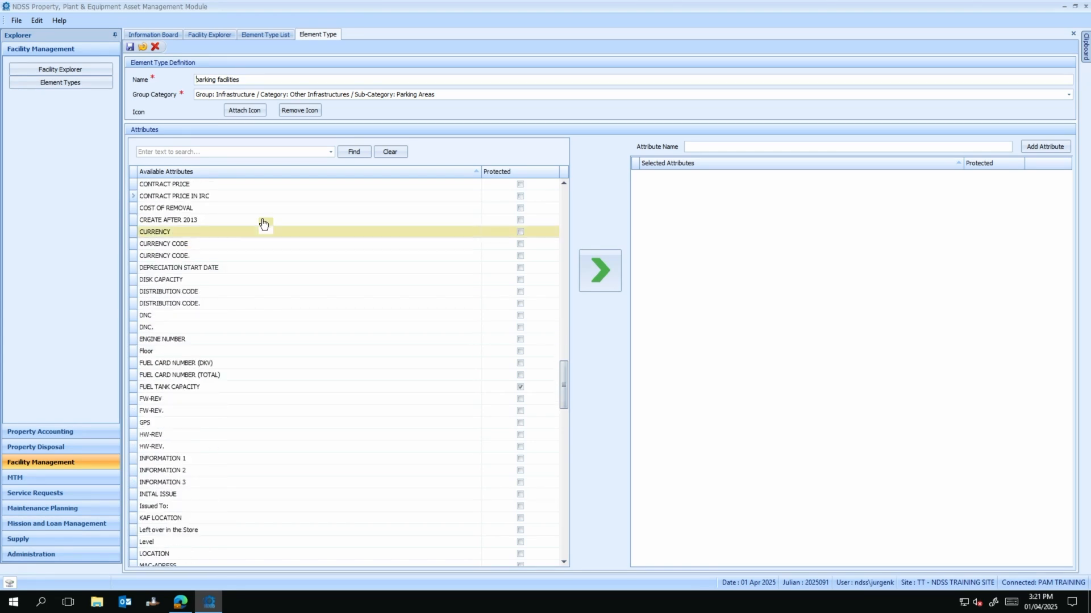
click(253, 151)
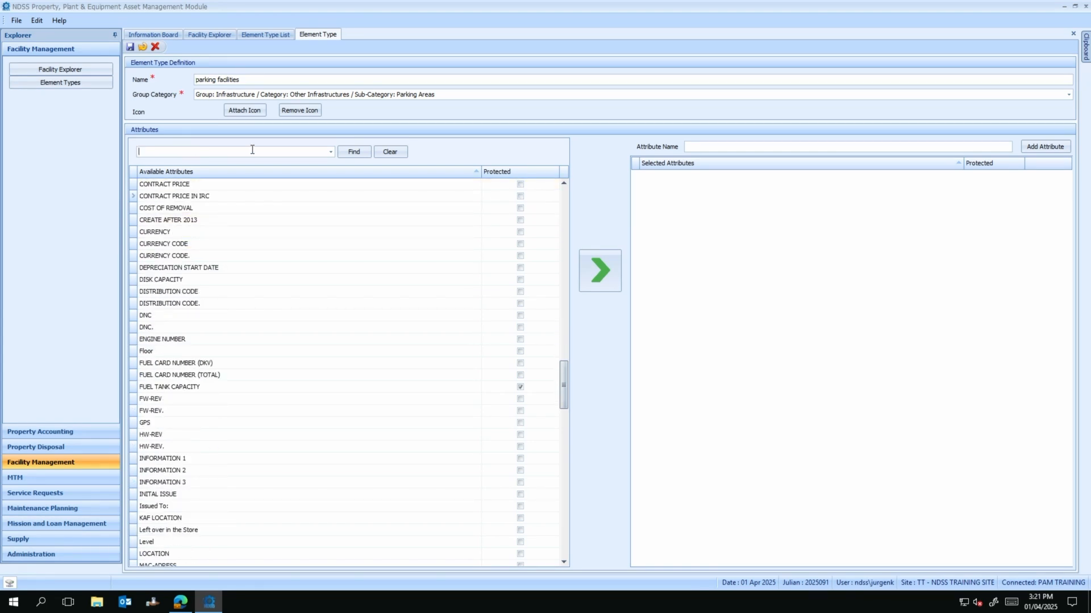
text(purch)
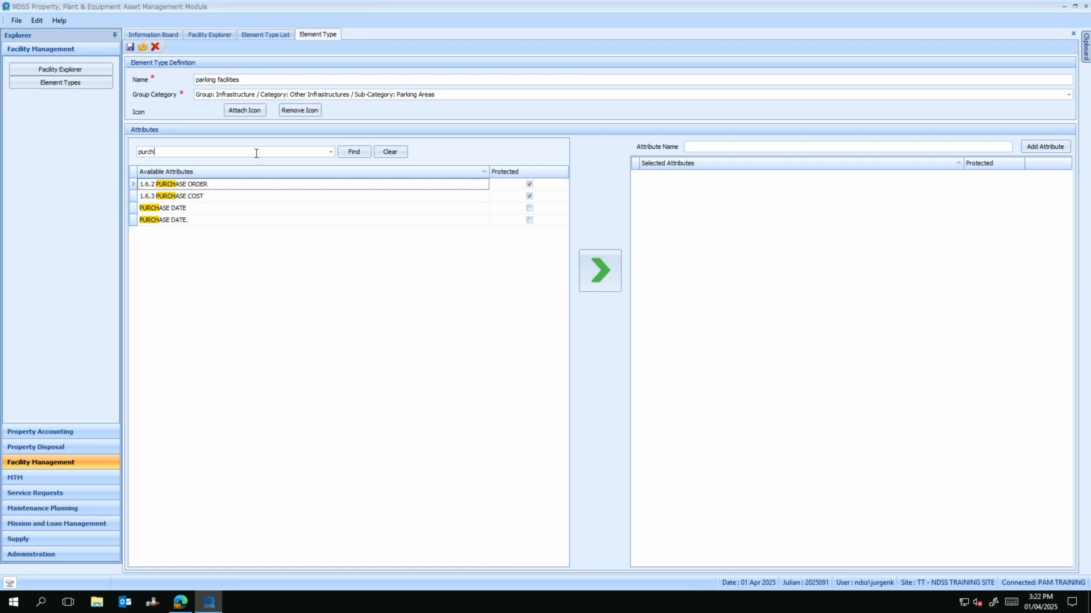
click(270, 198)
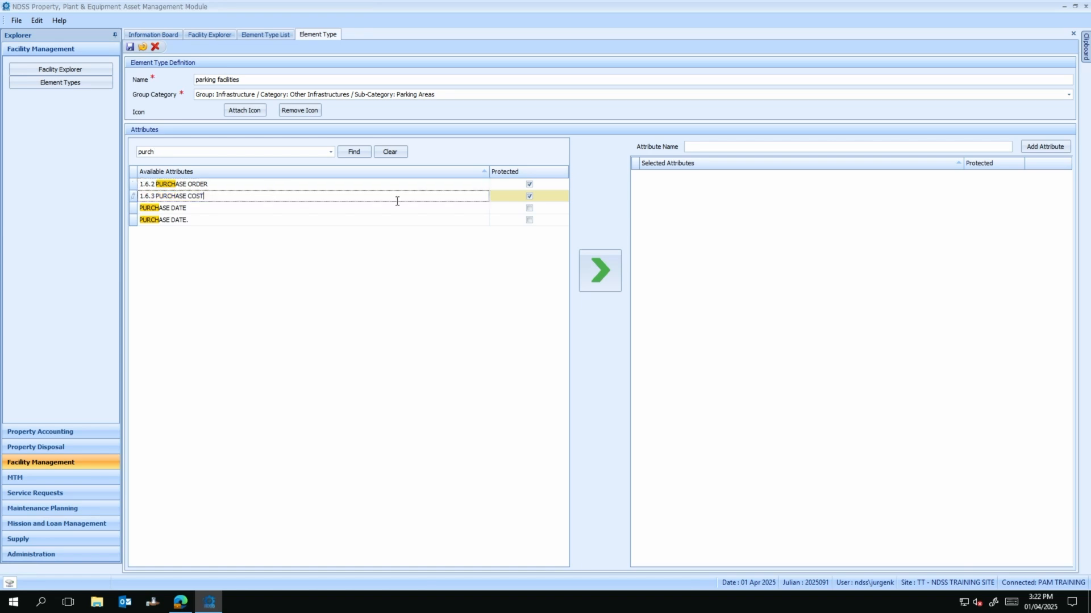
click(584, 270)
Step: Filter attributes by 2013 and add CREATE AFTER 2013 to the selected attributes
click(164, 151)
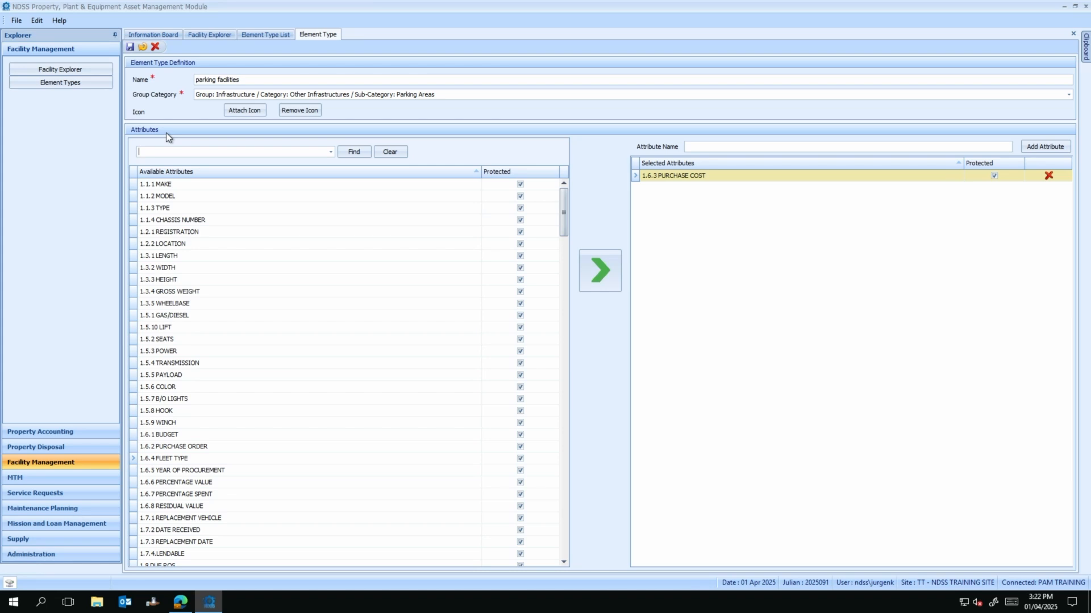
key(Return)
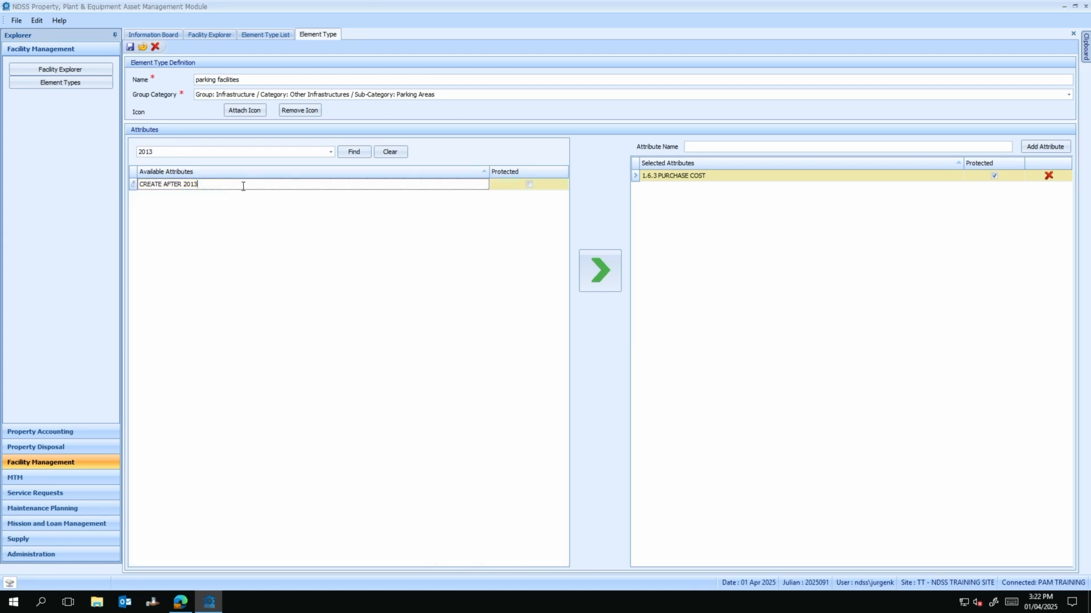
click(212, 186)
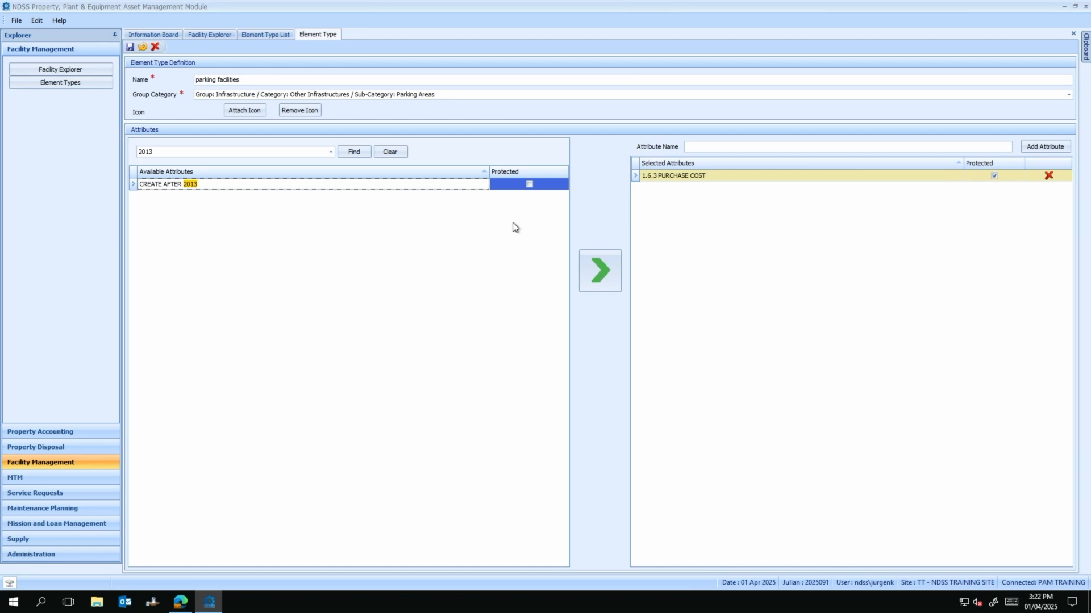
click(597, 271)
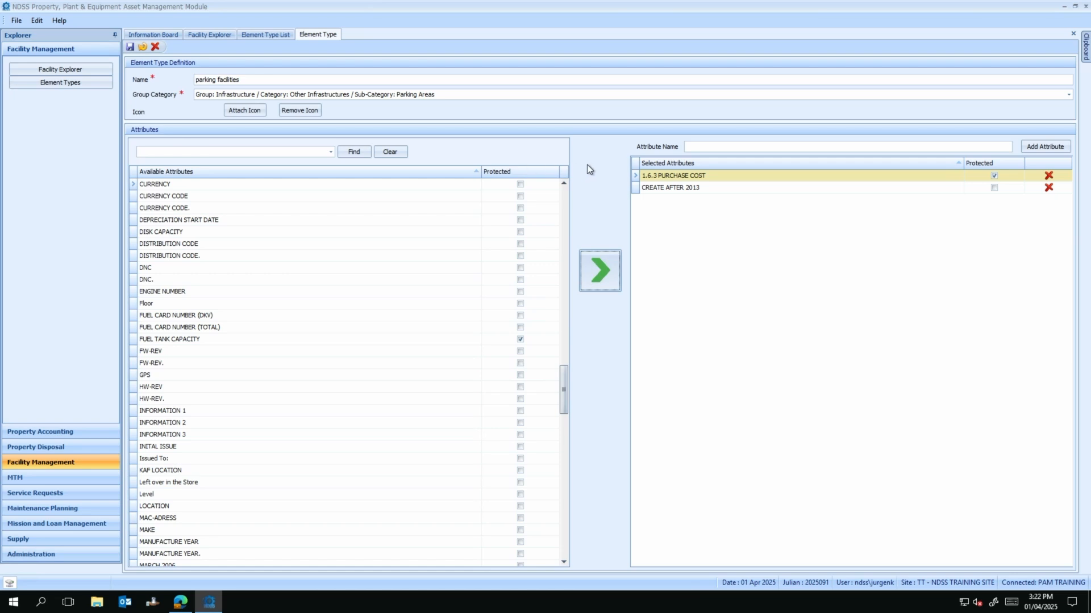
Step: Add a custom 'Parking slots' attribute and save the element type
click(708, 147)
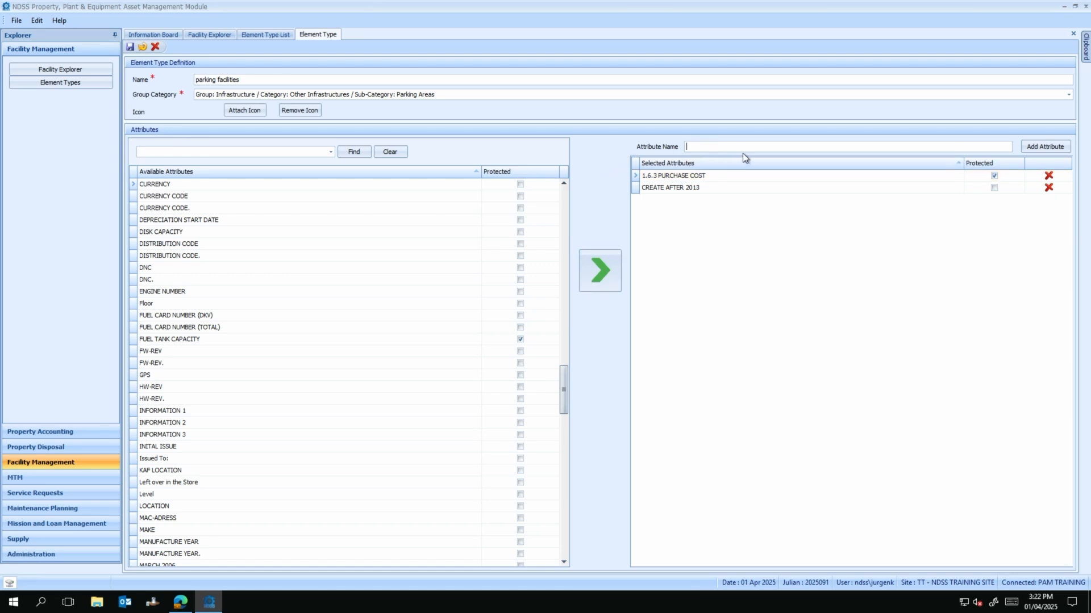
text(Parking slots)
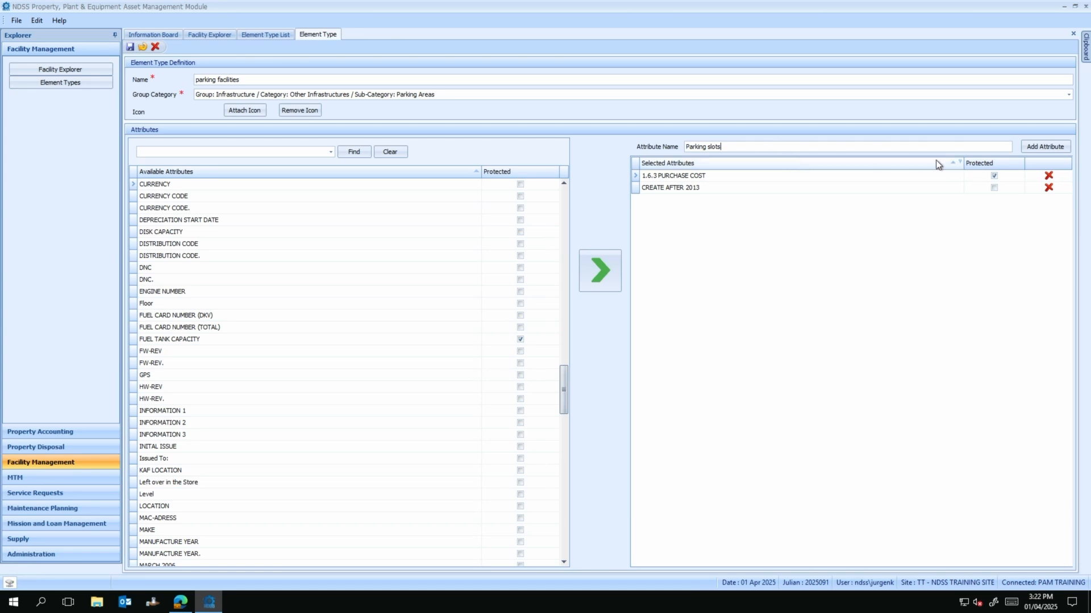
click(1035, 146)
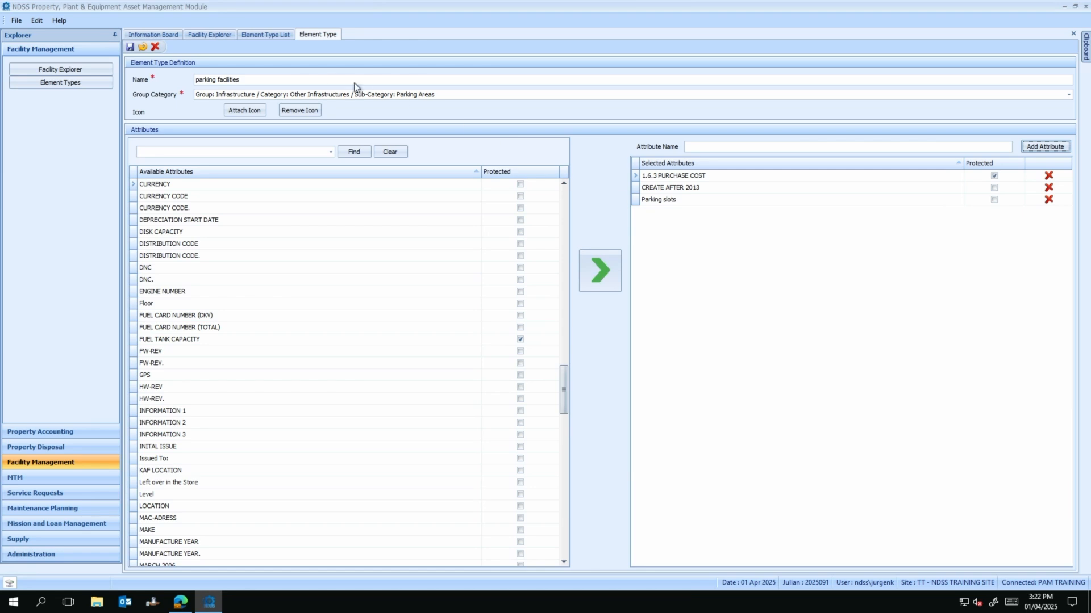
click(131, 47)
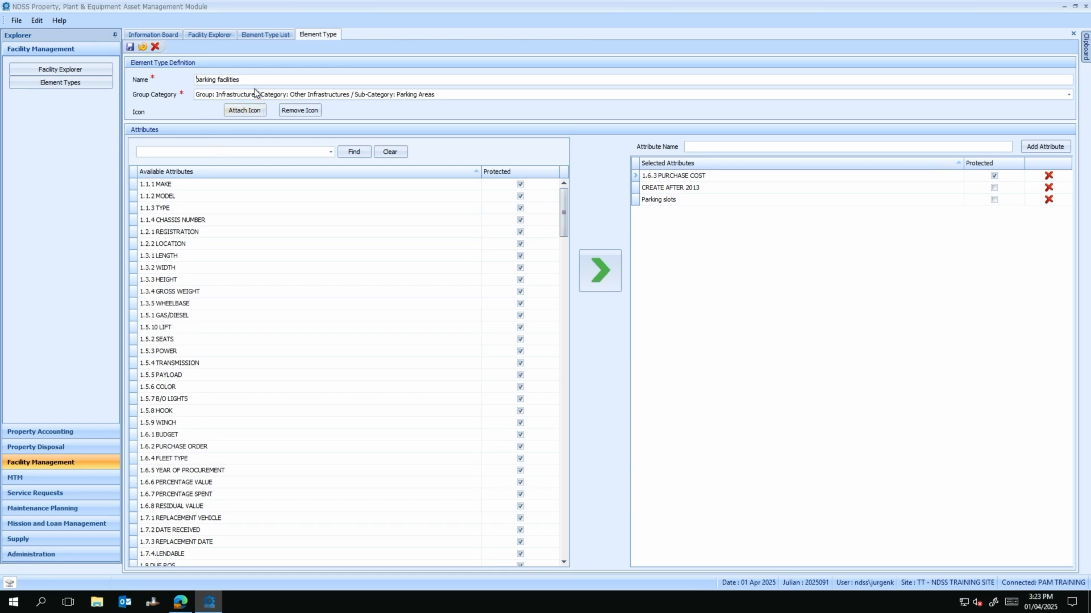
Step: Attach the parking icon to parking facilities, save it, and close the Element Type editor
click(244, 110)
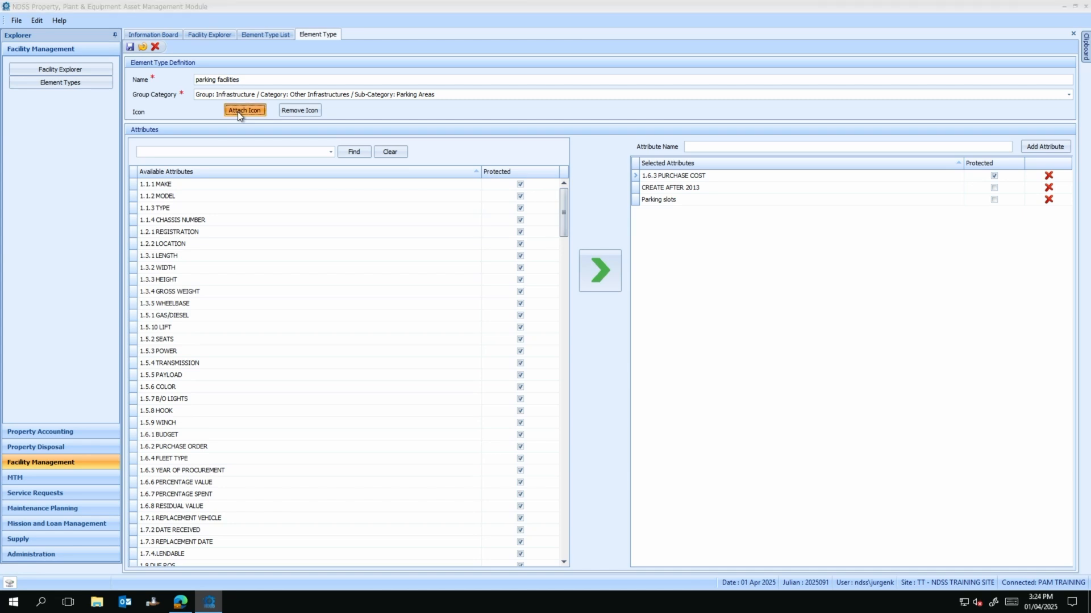
double_click(137, 116)
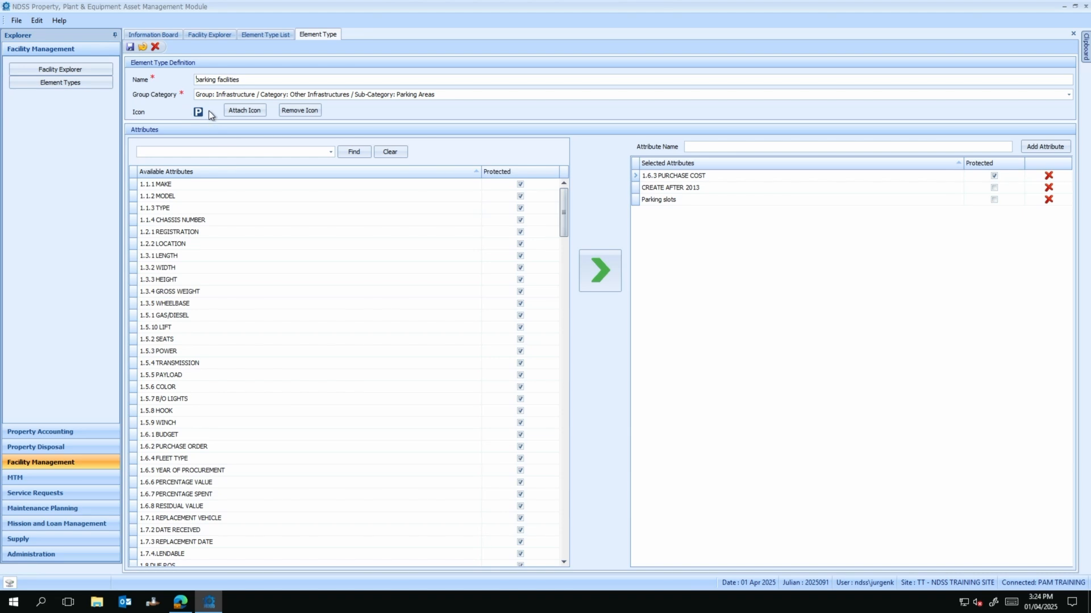
click(130, 46)
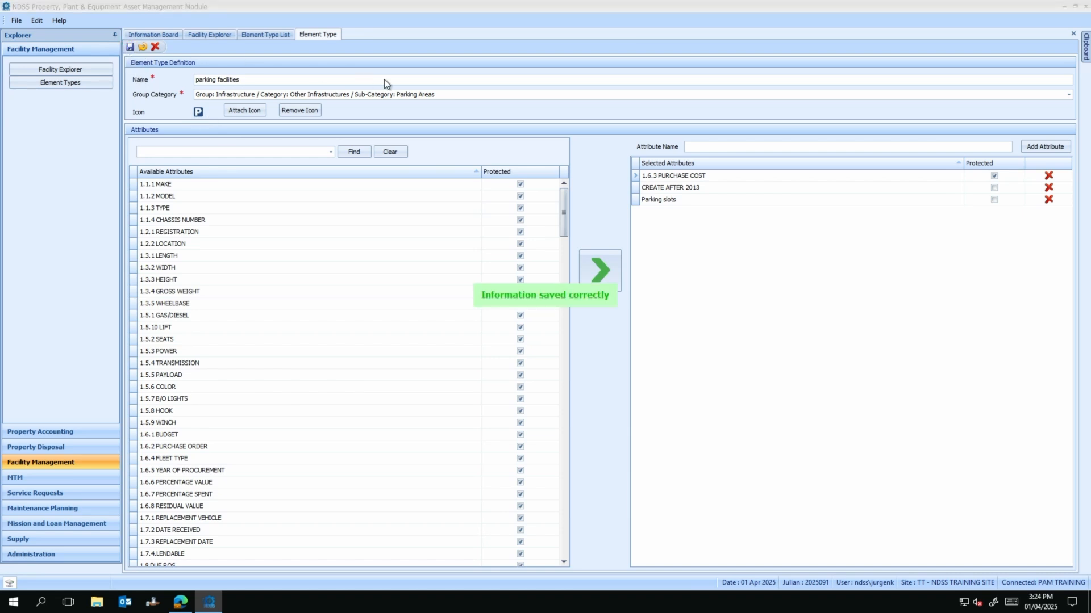
click(1073, 34)
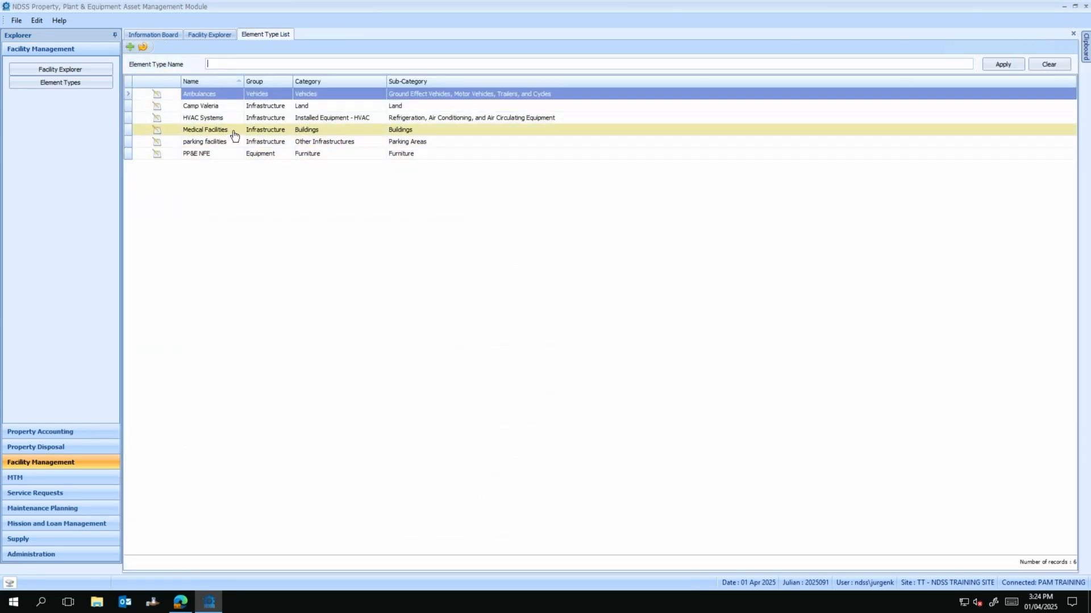
Step: Attach the hospital image as the Medical Facilities element type's icon, save, and close its editor
double_click(158, 131)
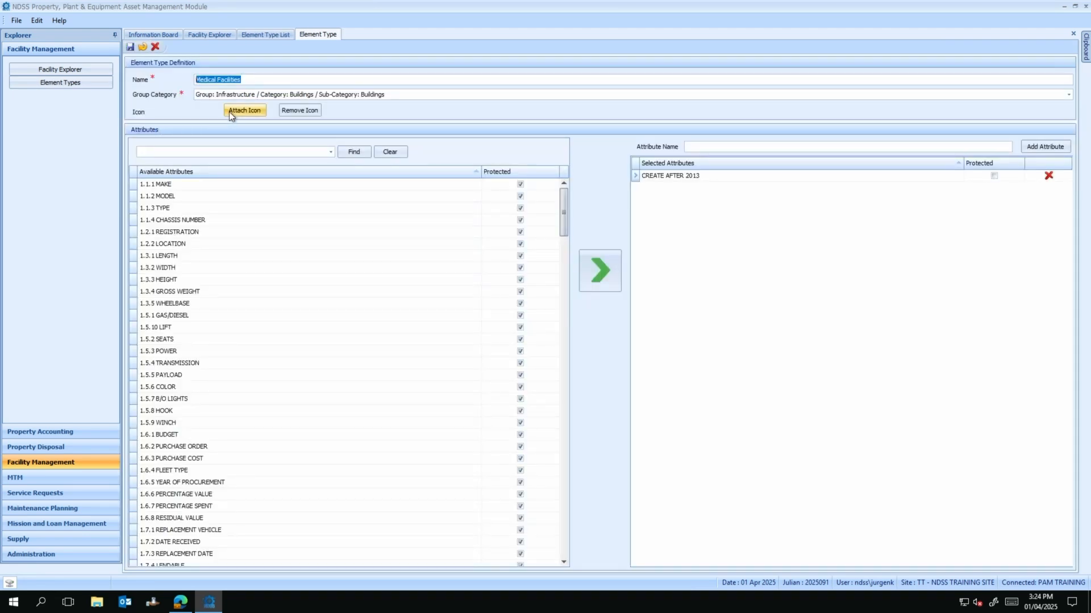
click(236, 111)
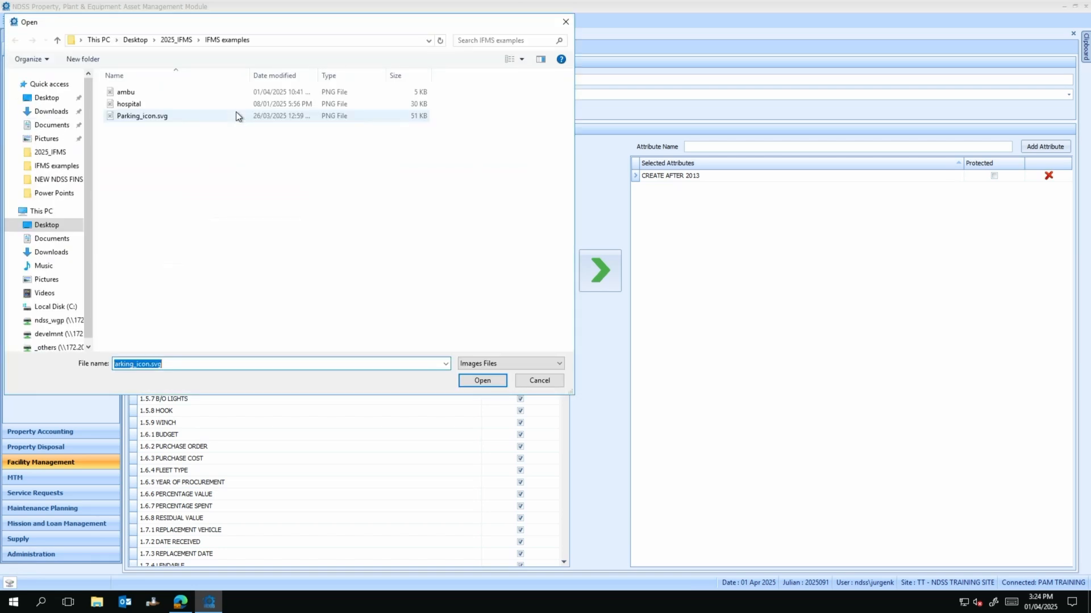
double_click(136, 108)
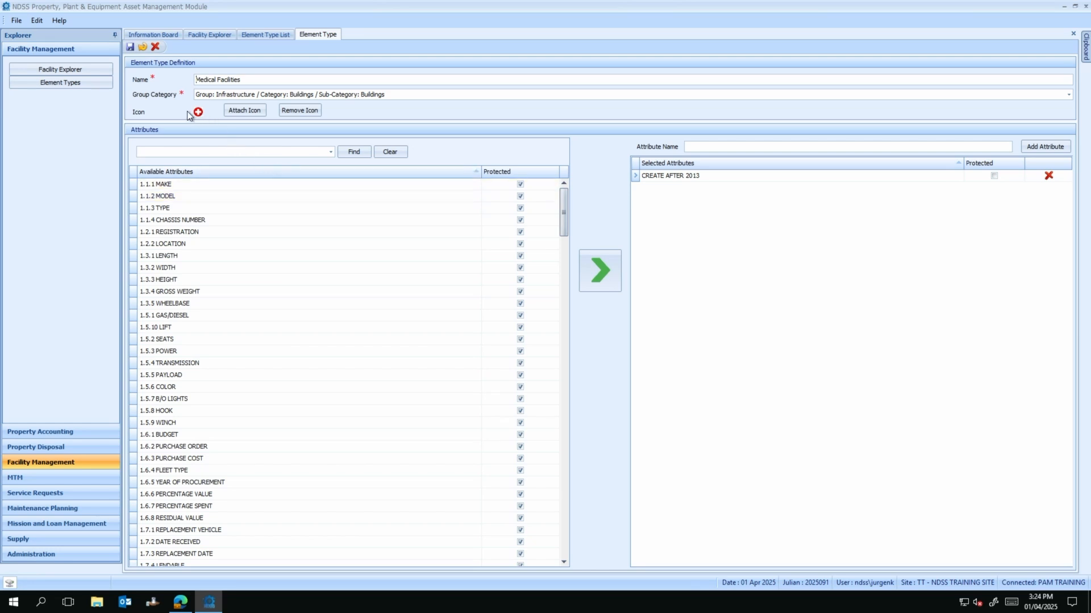
click(130, 48)
click(1073, 34)
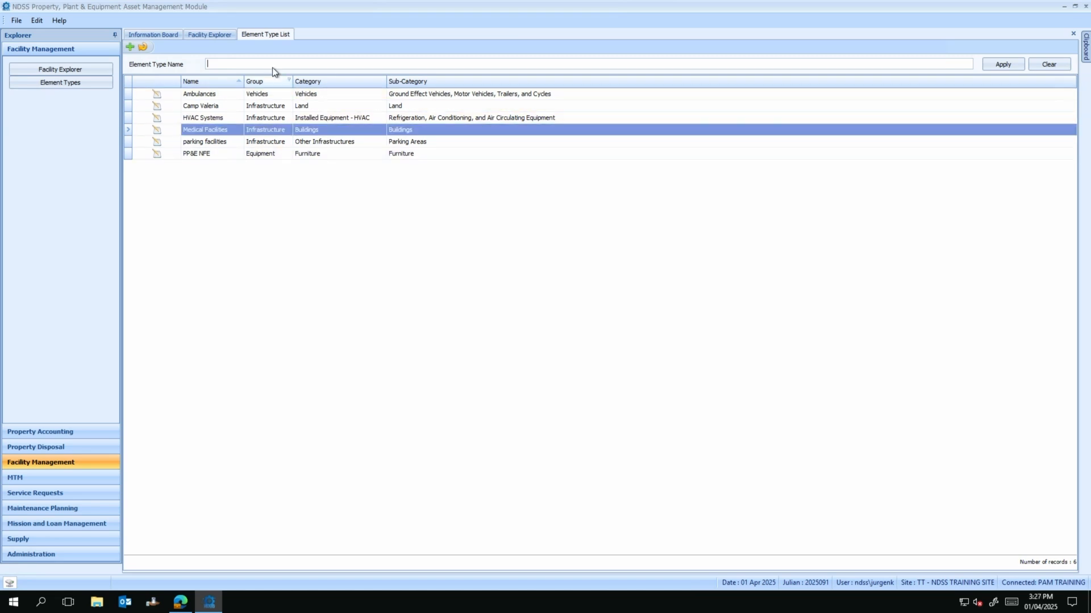
Step: In edit mode, assign the Medical Facilities element type to Camp Valeria's Medical Facilities node
click(224, 36)
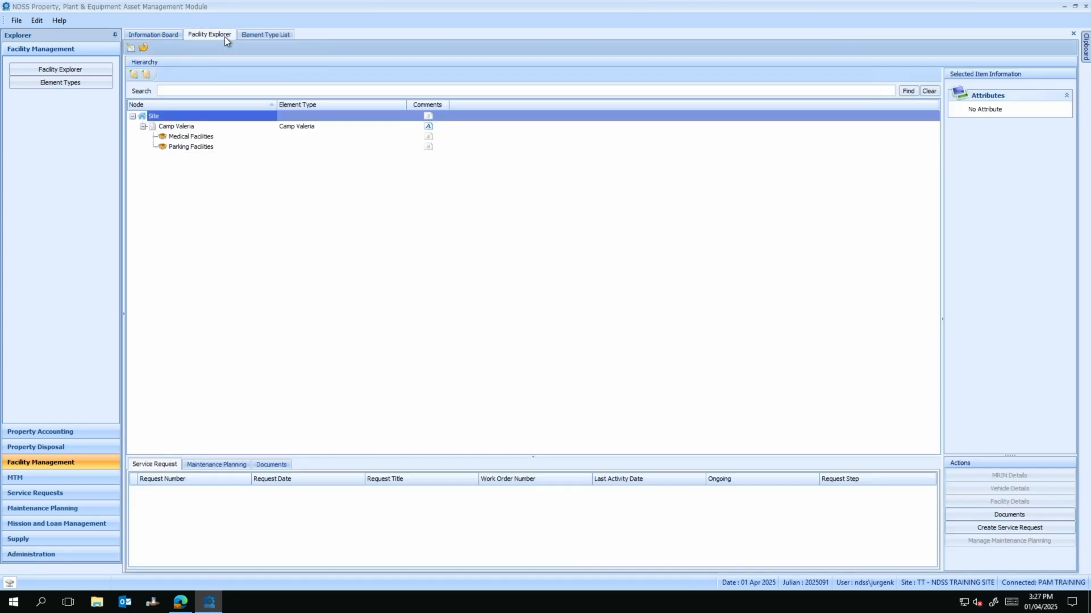
click(211, 138)
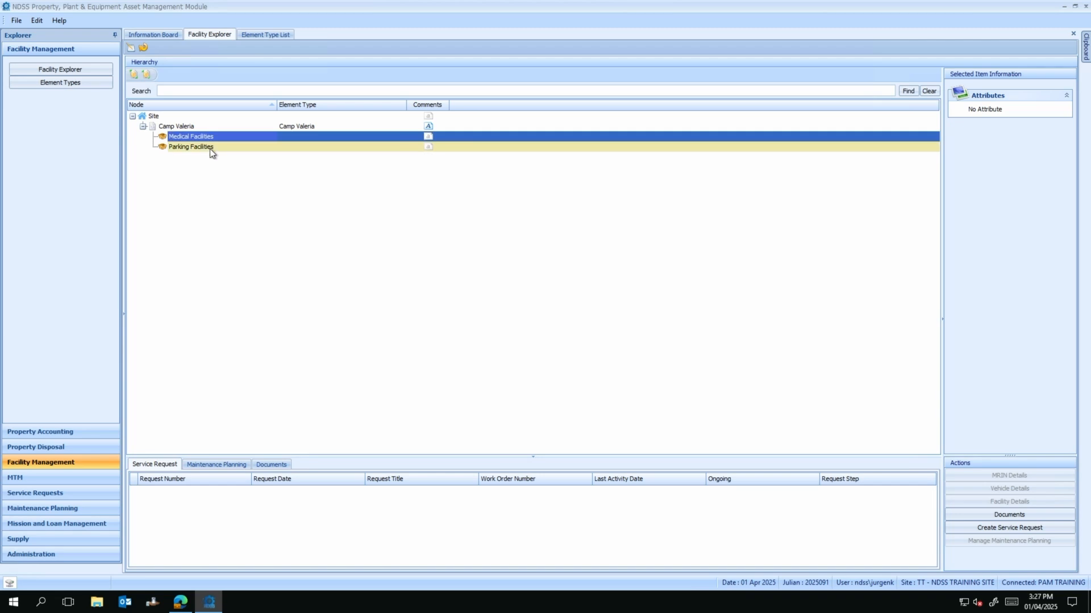
click(209, 148)
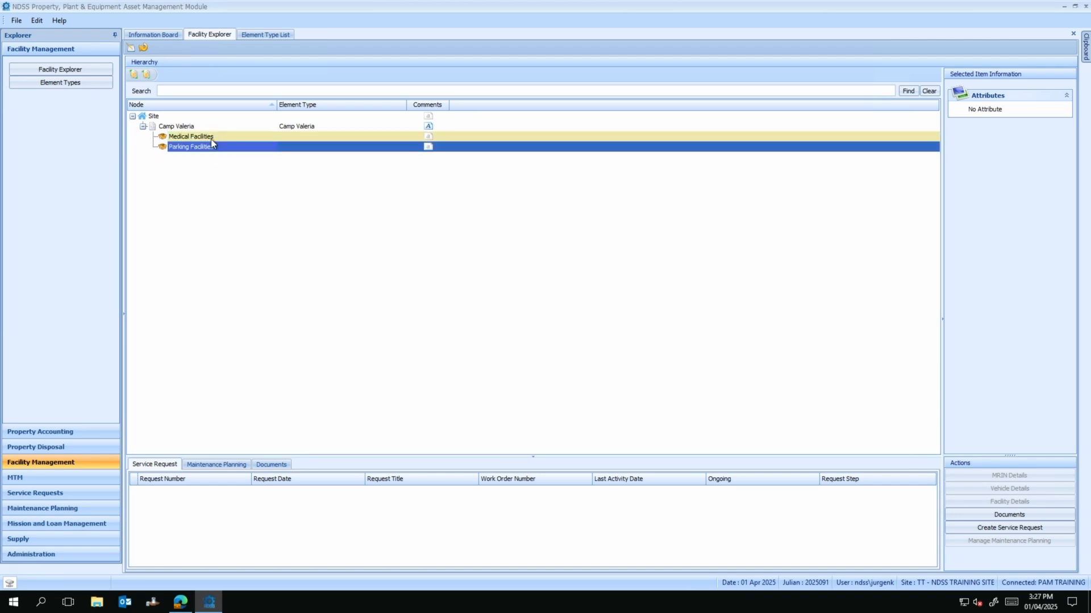
click(210, 136)
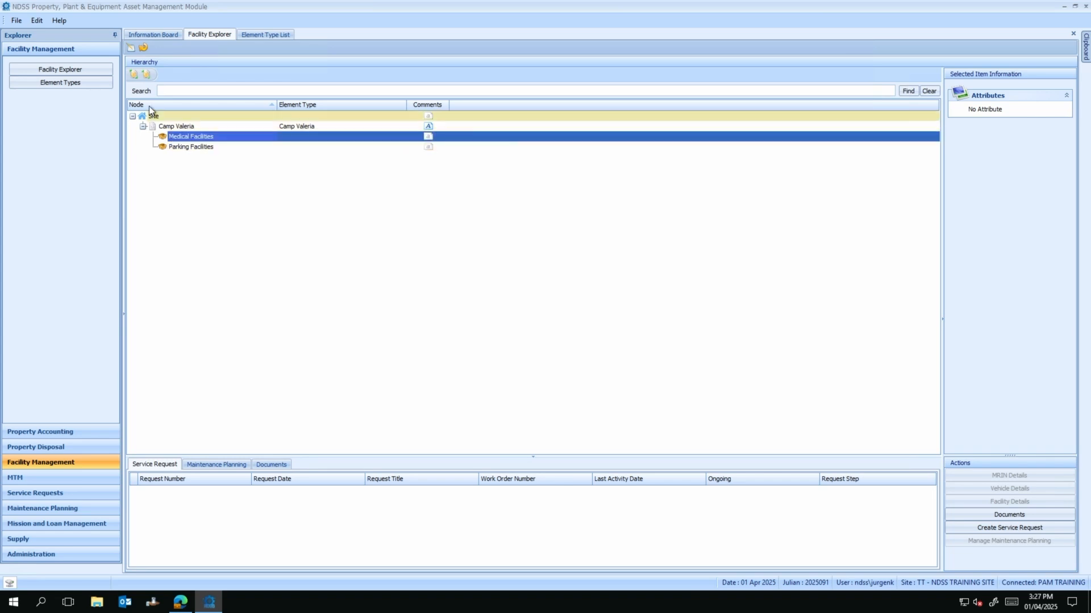
click(129, 49)
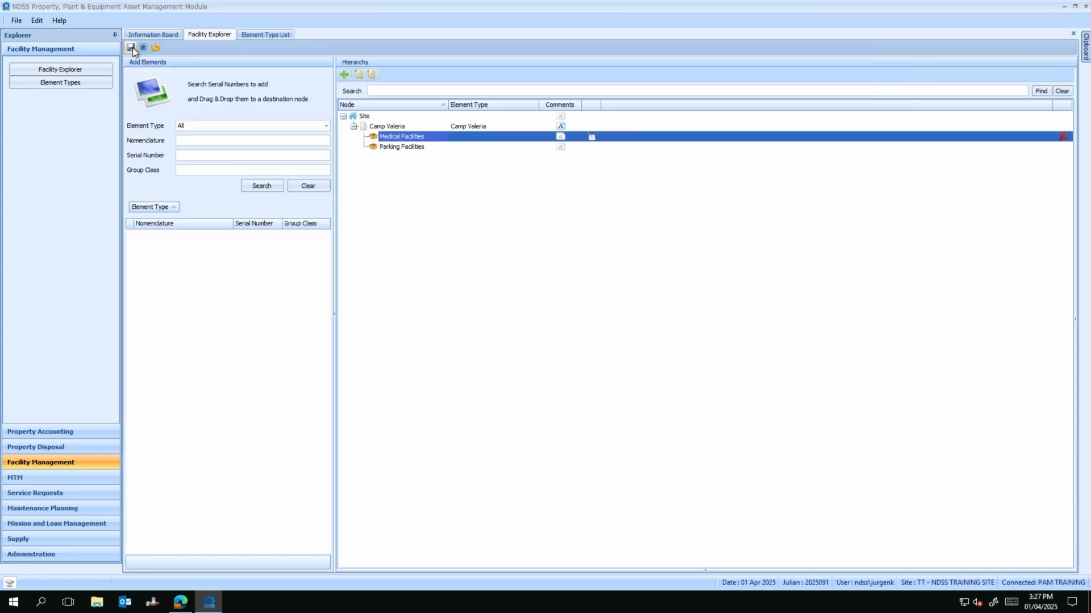
click(591, 137)
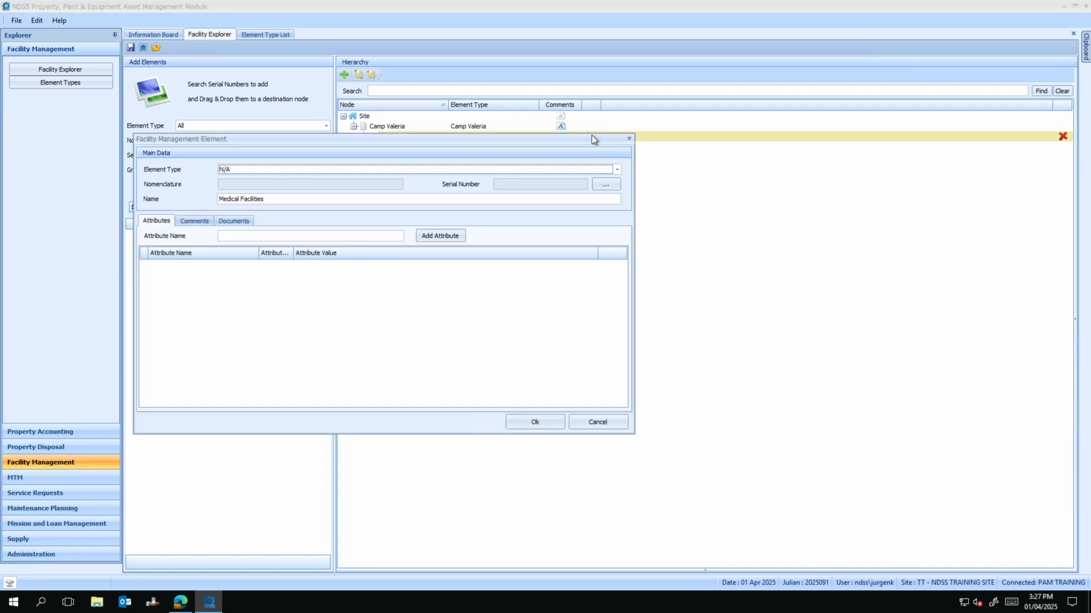
click(311, 170)
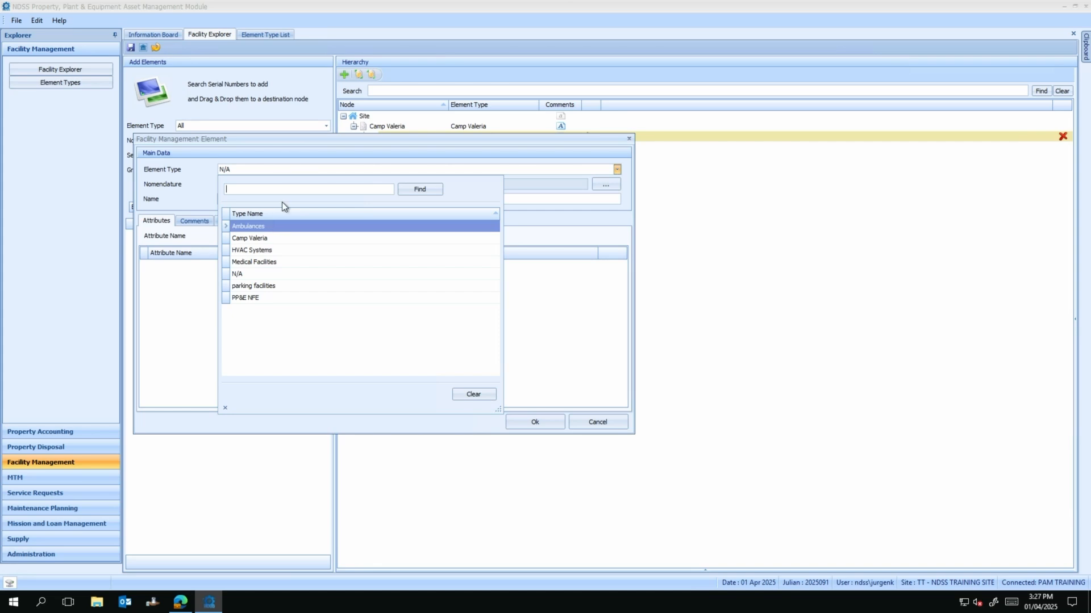
click(272, 262)
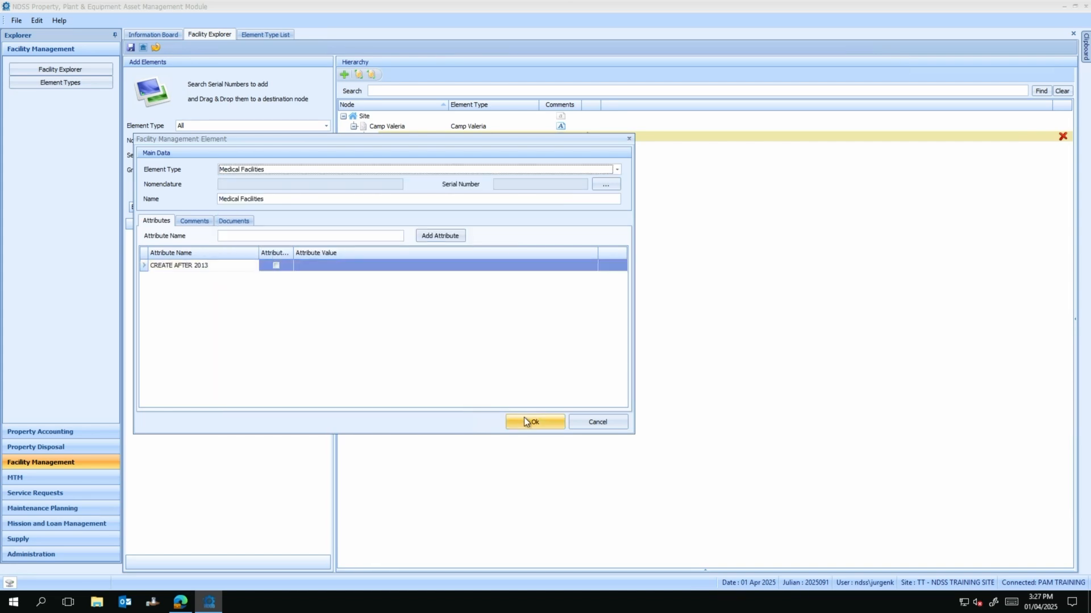
click(276, 266)
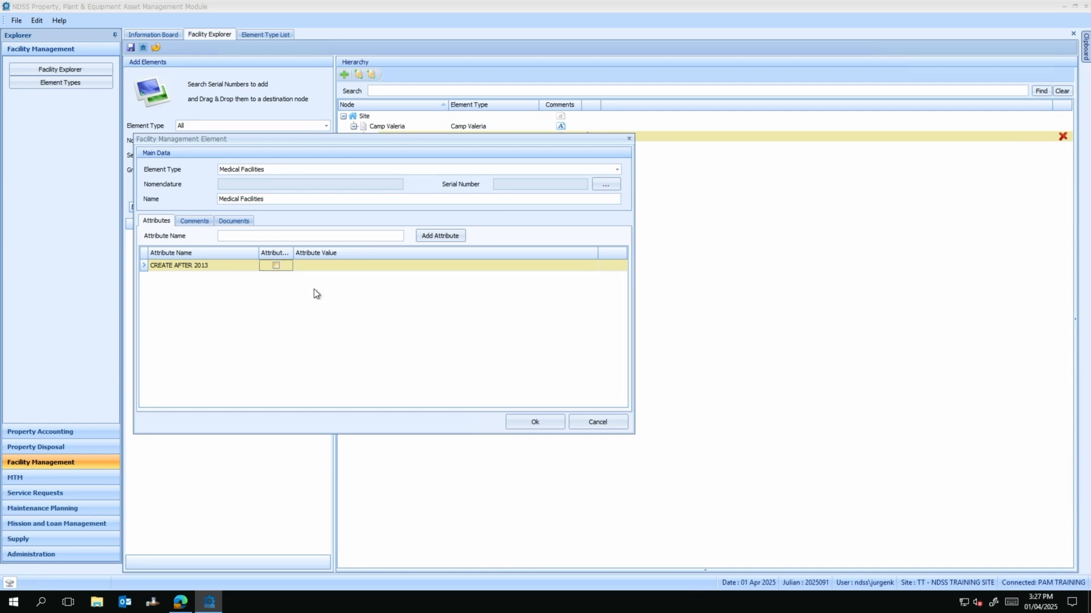
click(545, 425)
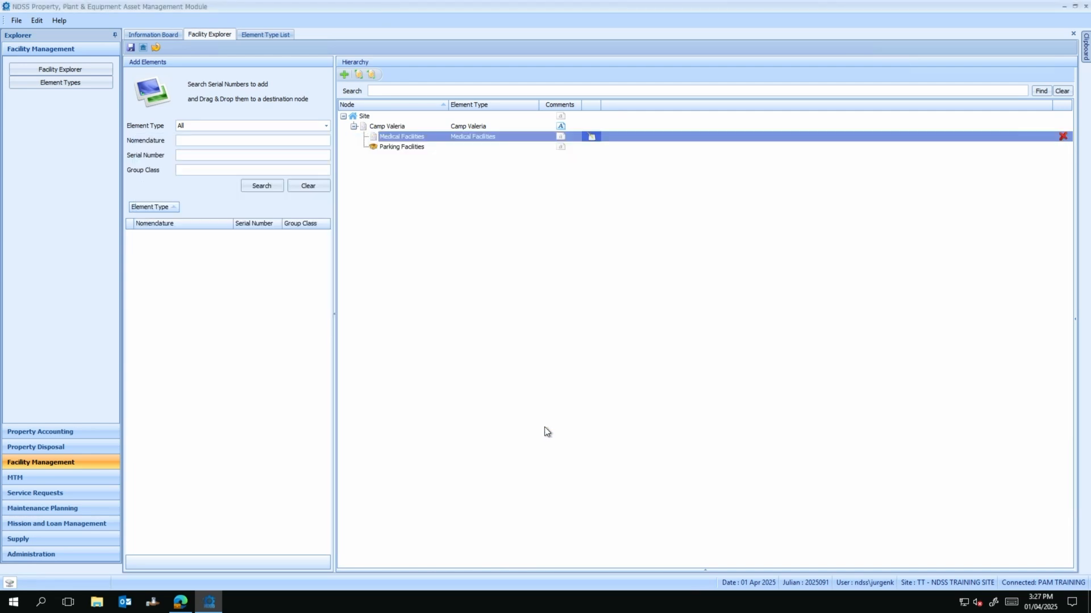
Step: Assign the parking facilities element type to the Parking Facilities node
click(385, 149)
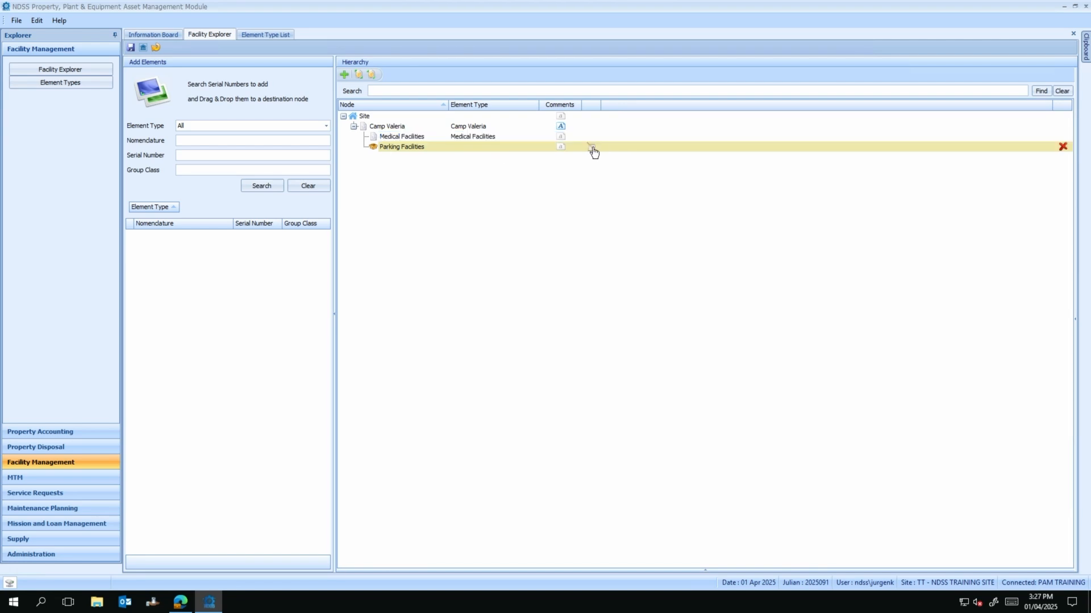
click(591, 147)
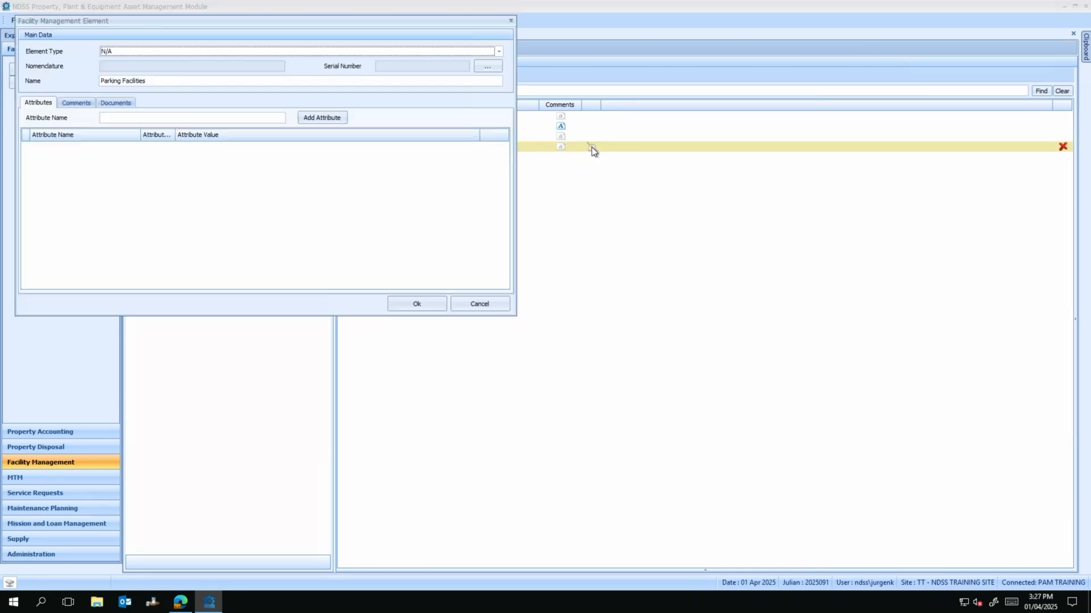
click(137, 52)
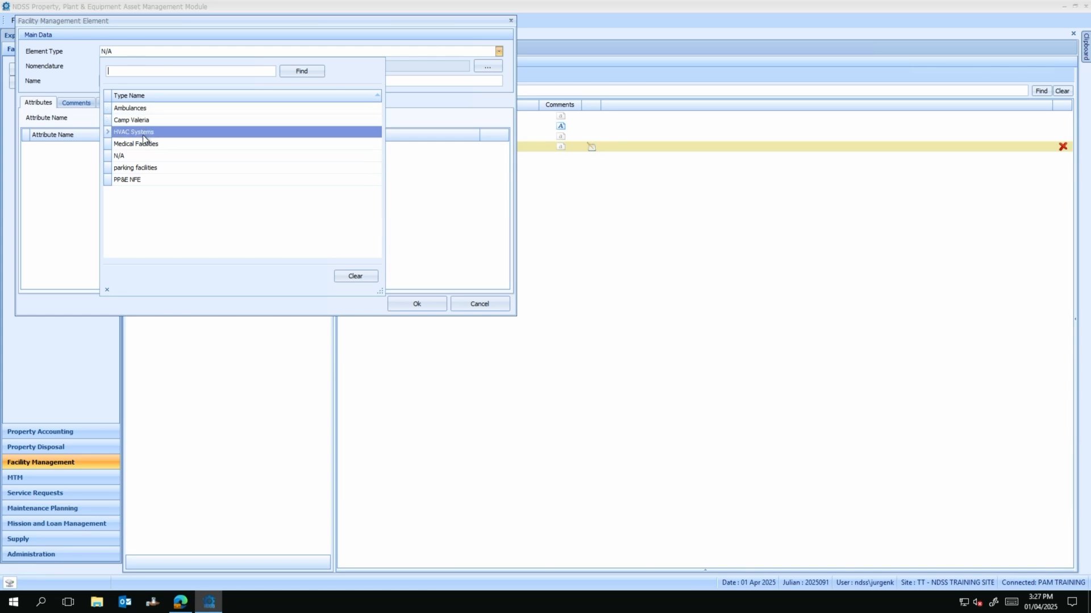
click(150, 167)
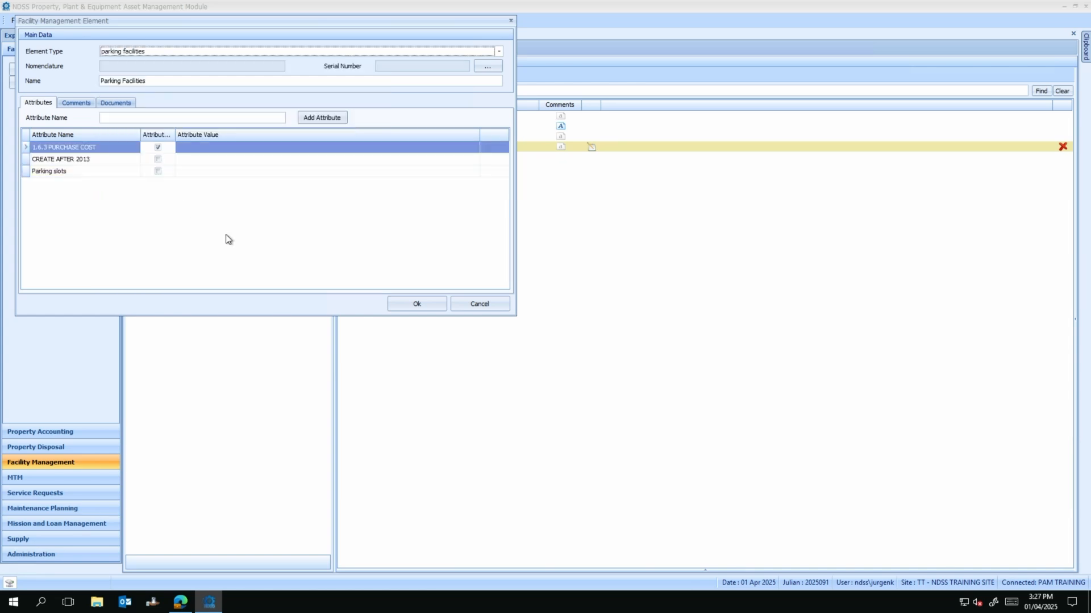
click(413, 304)
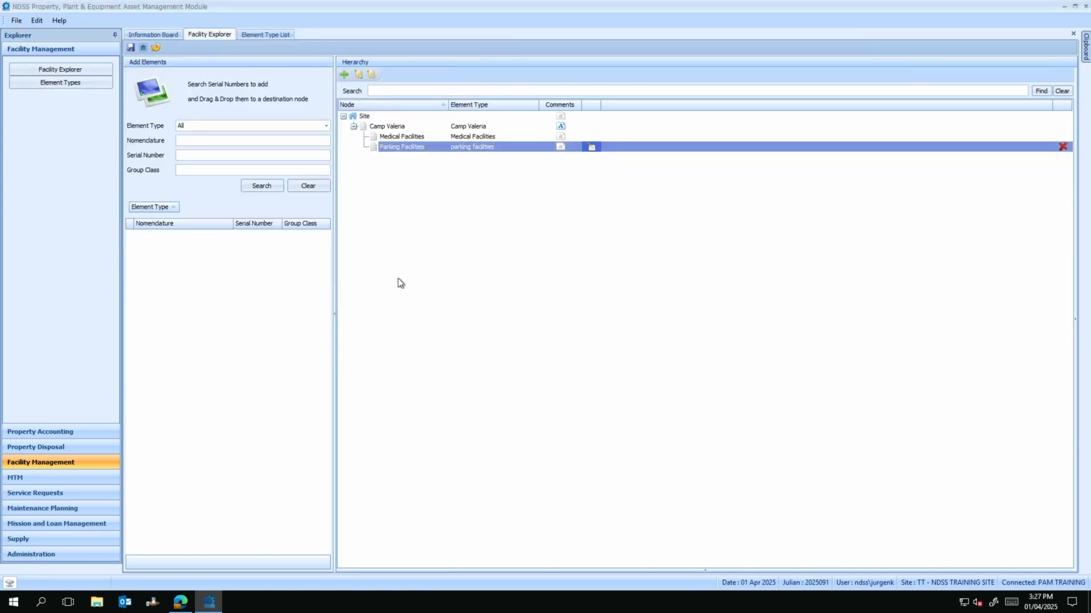
Step: Save the Facility Explorer hierarchy so the hospital and parking icons appear
click(130, 48)
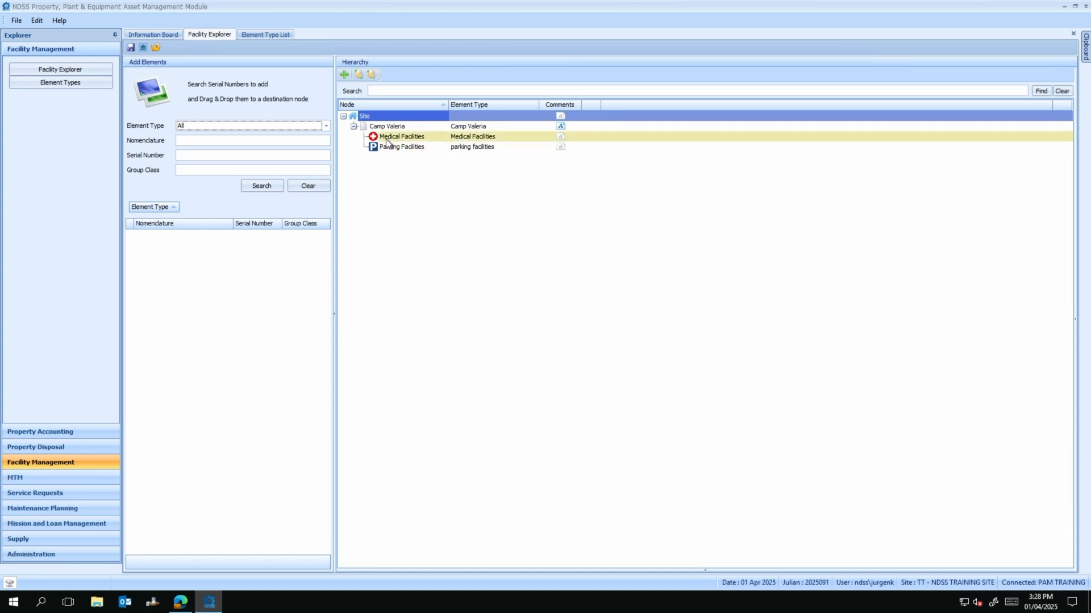
Step: Add the hidden PAO column to the search results, placed after Nomenclature
click(183, 169)
click(188, 155)
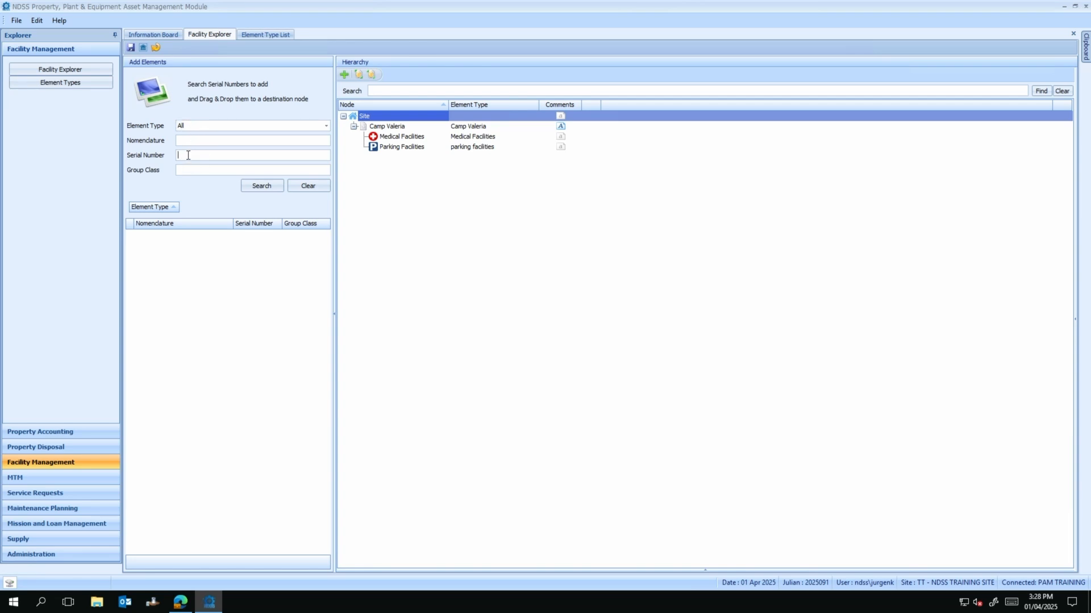
click(195, 126)
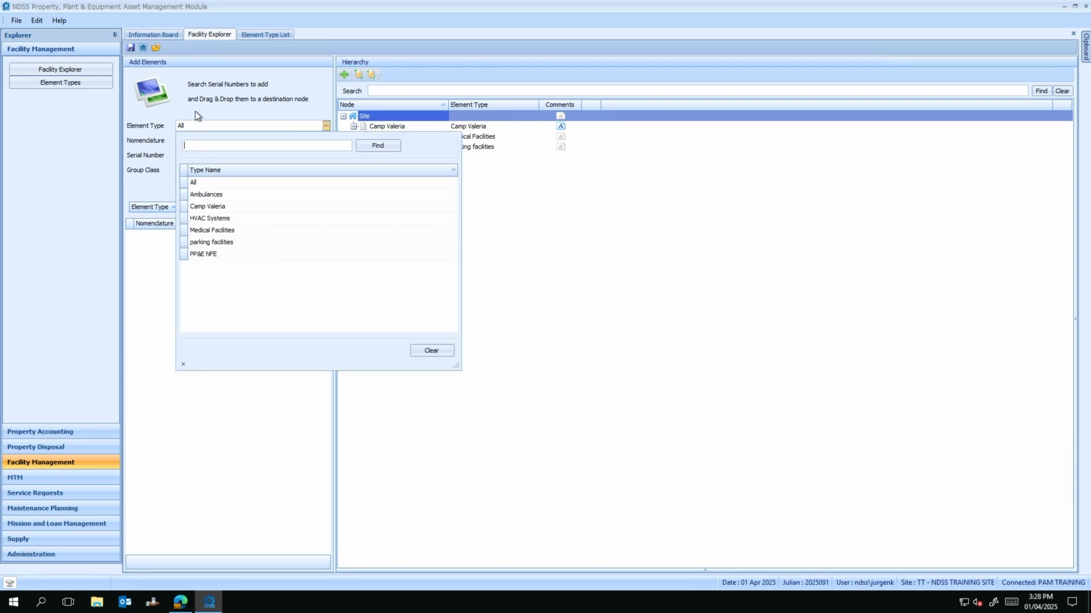
click(195, 115)
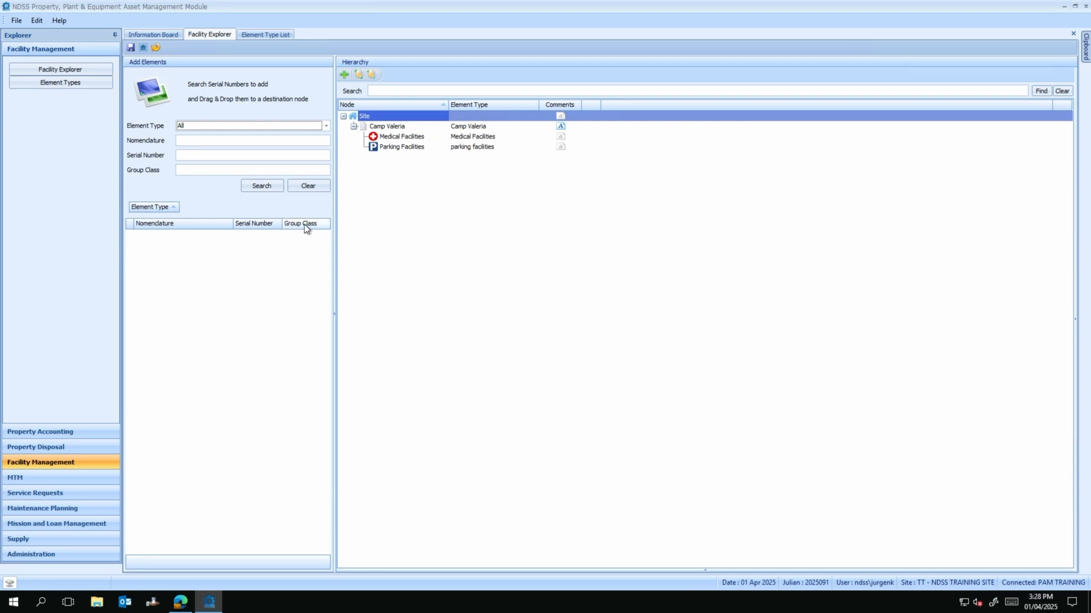
right_click(212, 228)
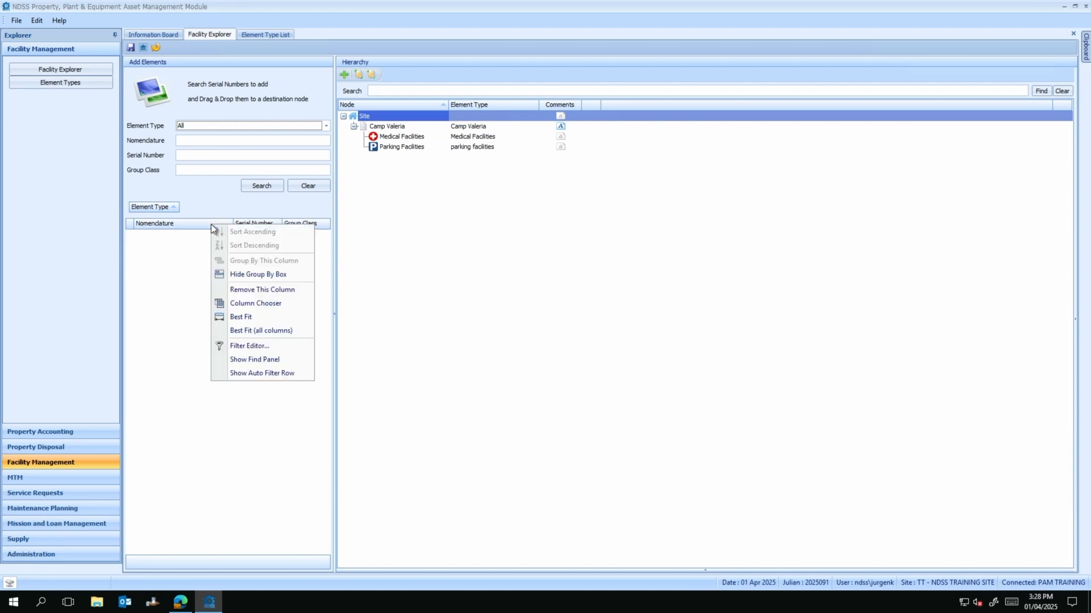
click(253, 304)
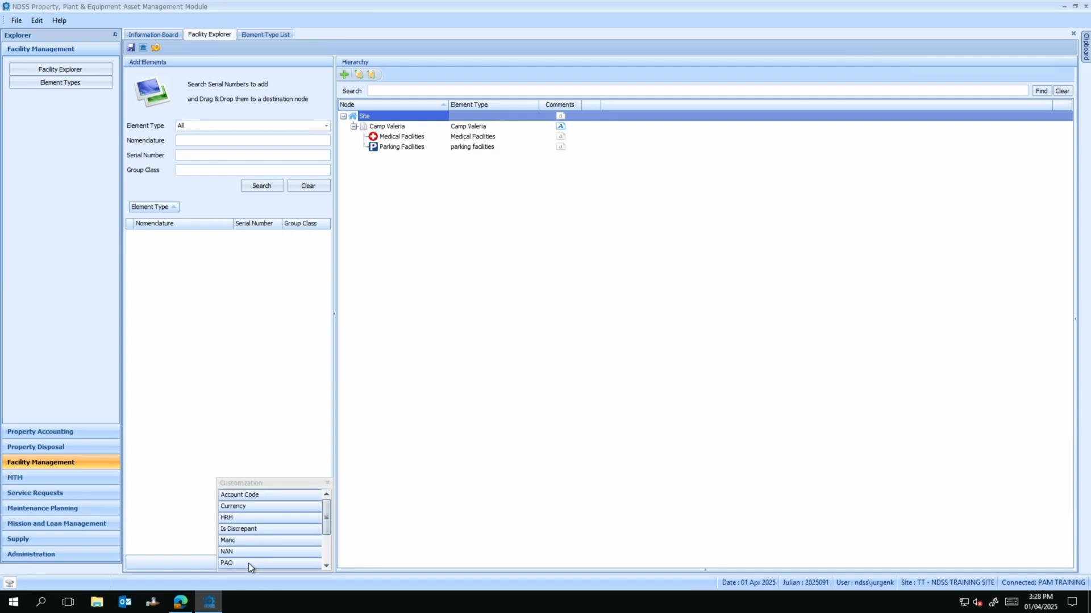
drag(248, 564, 228, 384)
drag(209, 229, 209, 223)
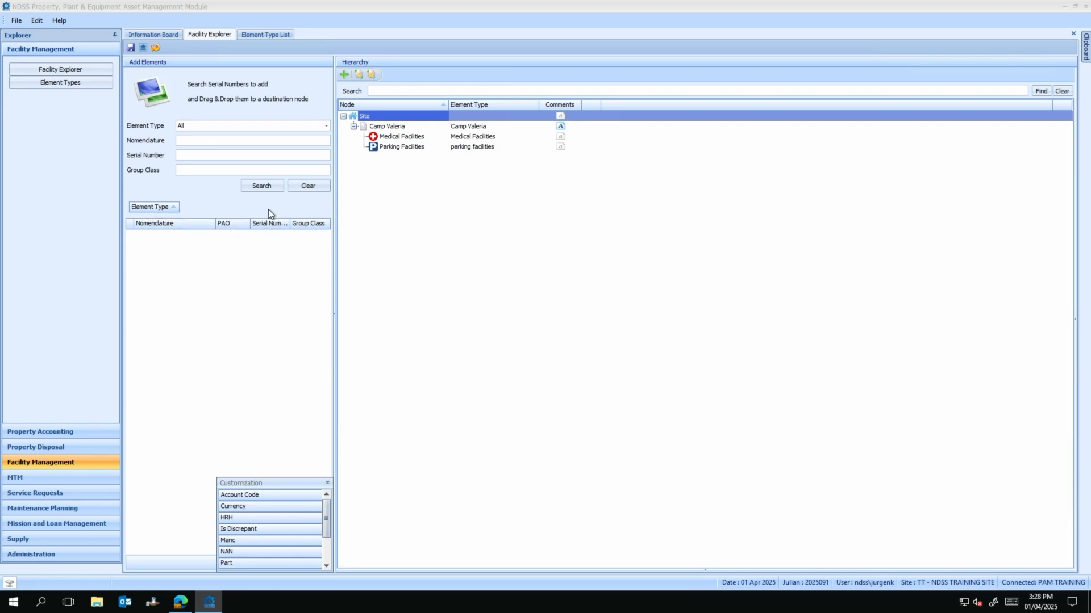
click(328, 484)
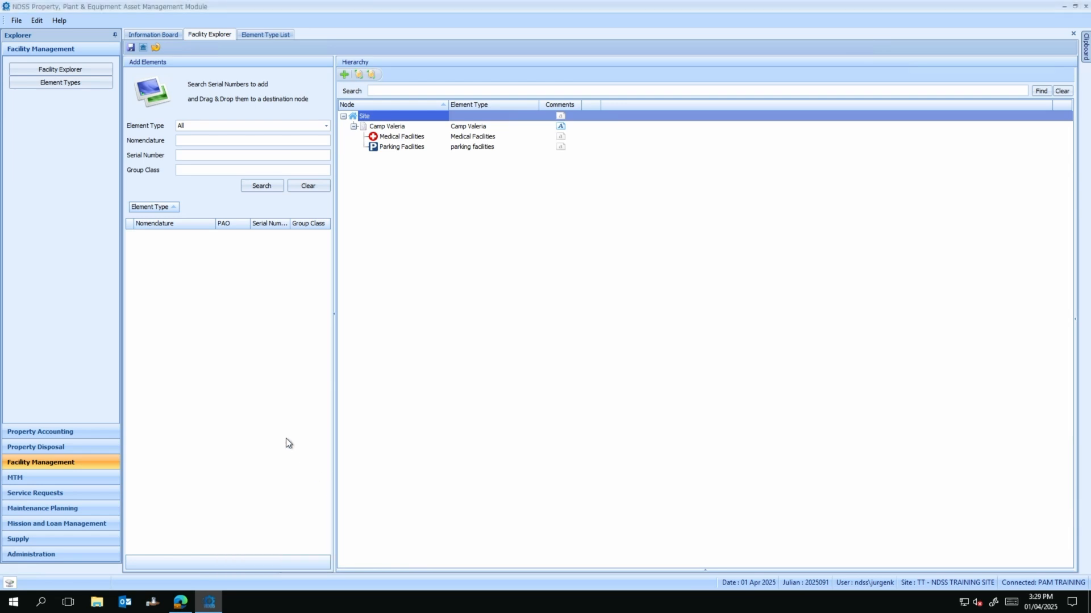
Step: Remove Serial Number, then re-add Serial Number and Stock Number right after Nomenclature
right_click(265, 226)
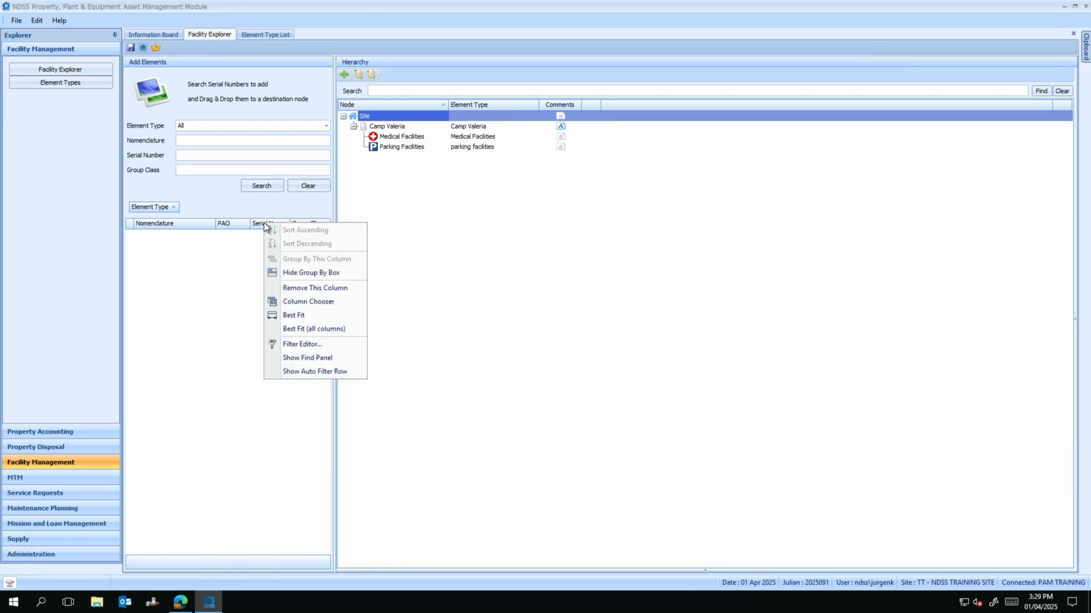
click(301, 289)
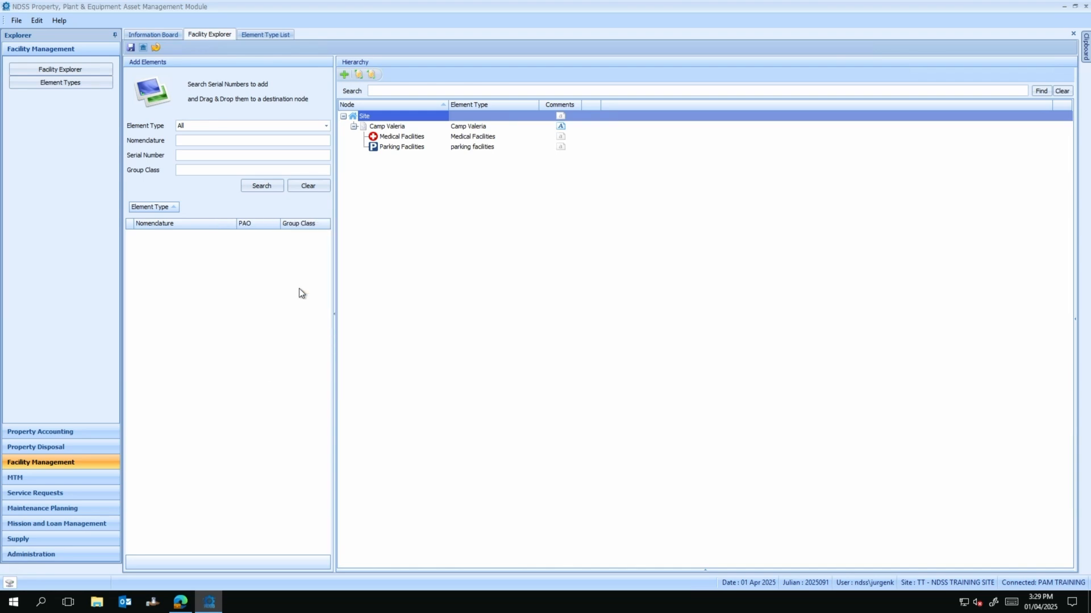
right_click(212, 226)
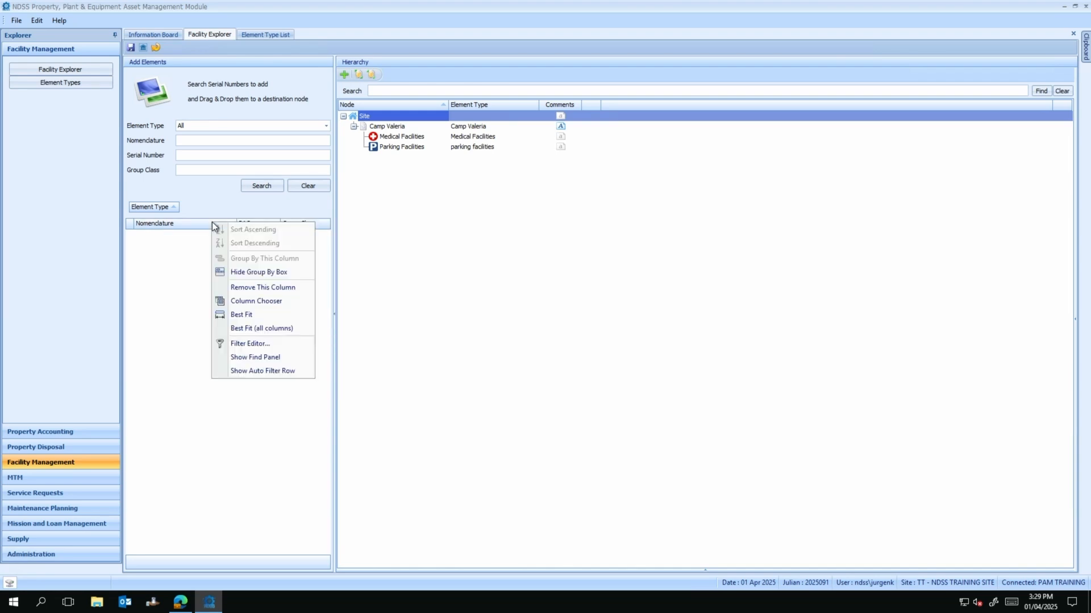
click(243, 300)
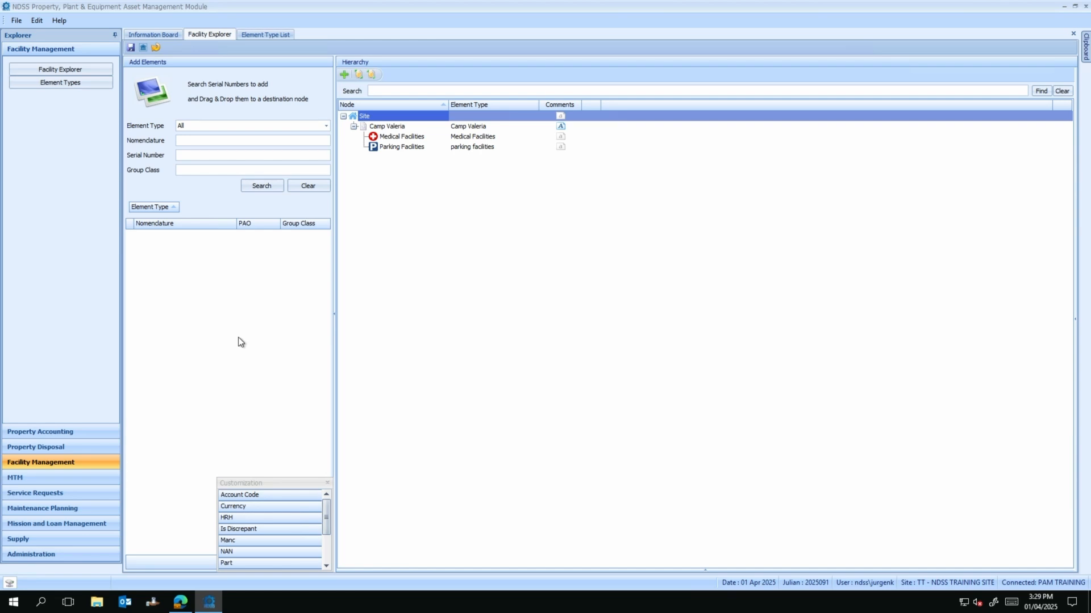
scroll(241, 533, down, 2)
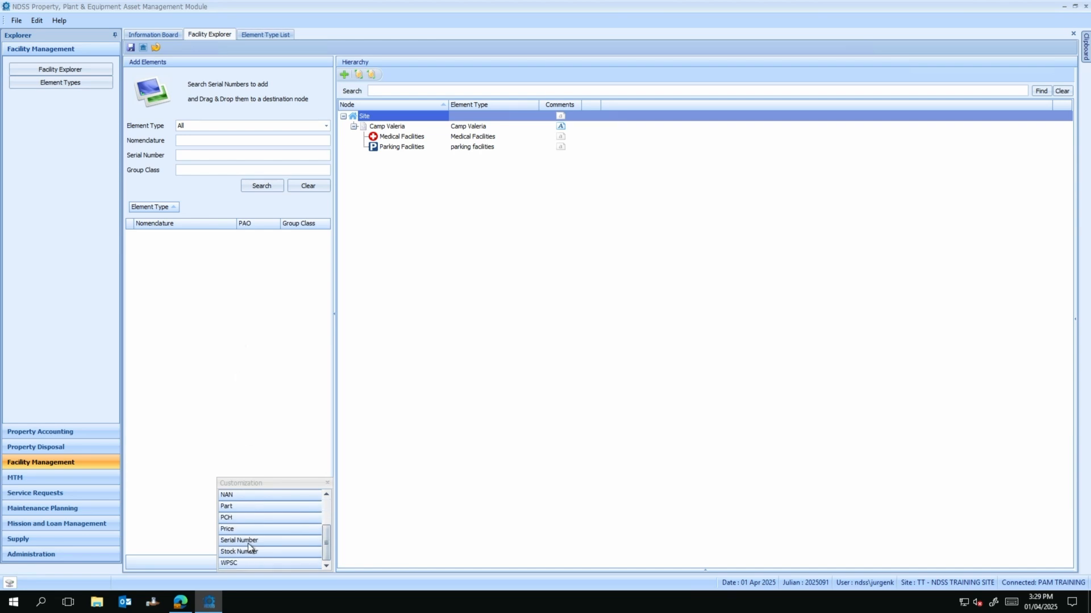
drag(248, 543, 211, 224)
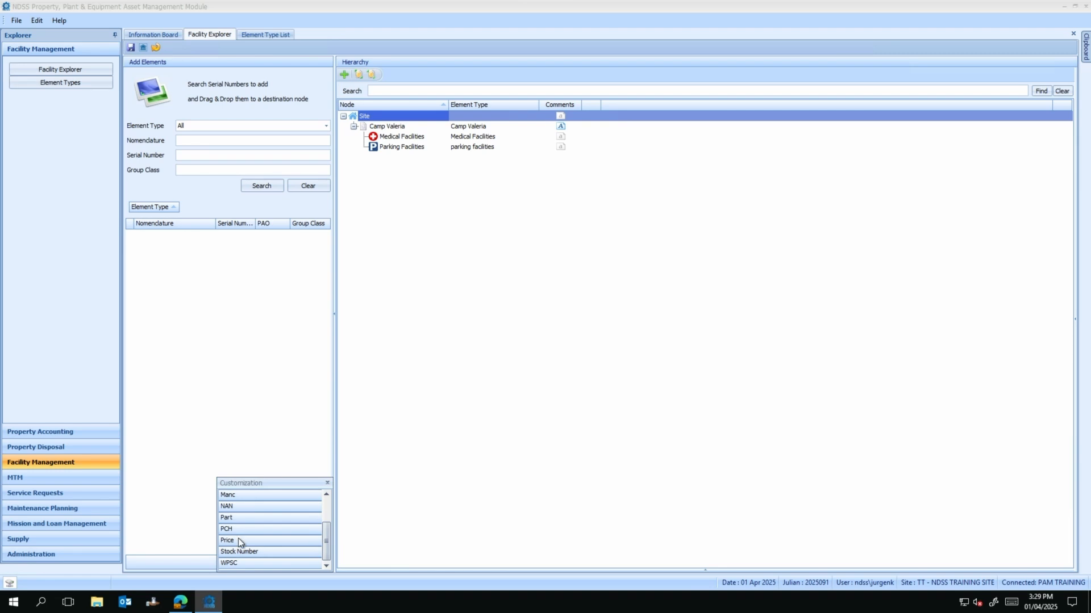
drag(239, 551, 206, 221)
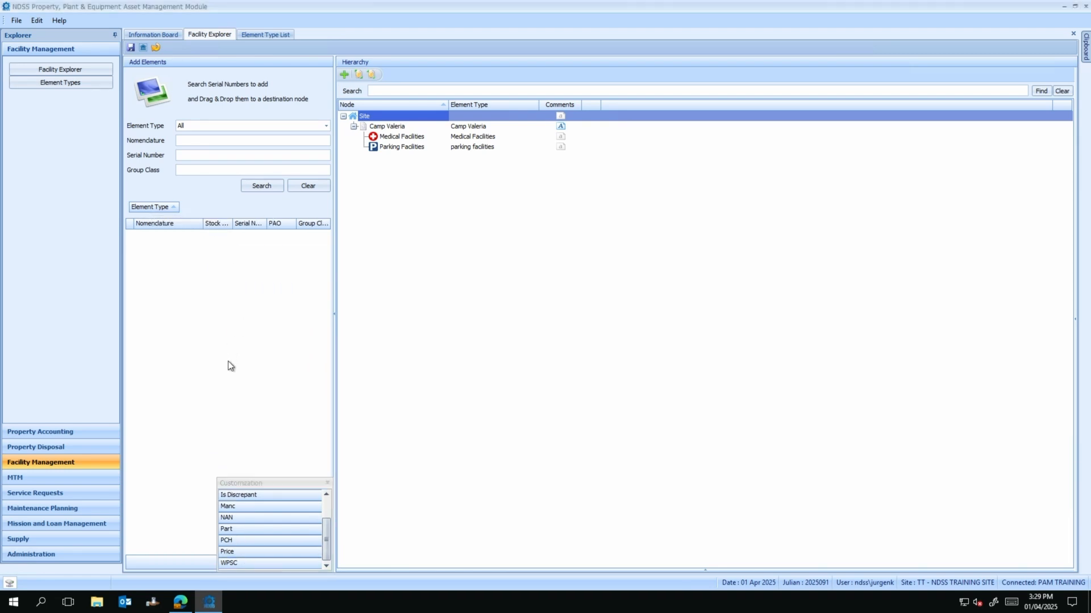
click(327, 484)
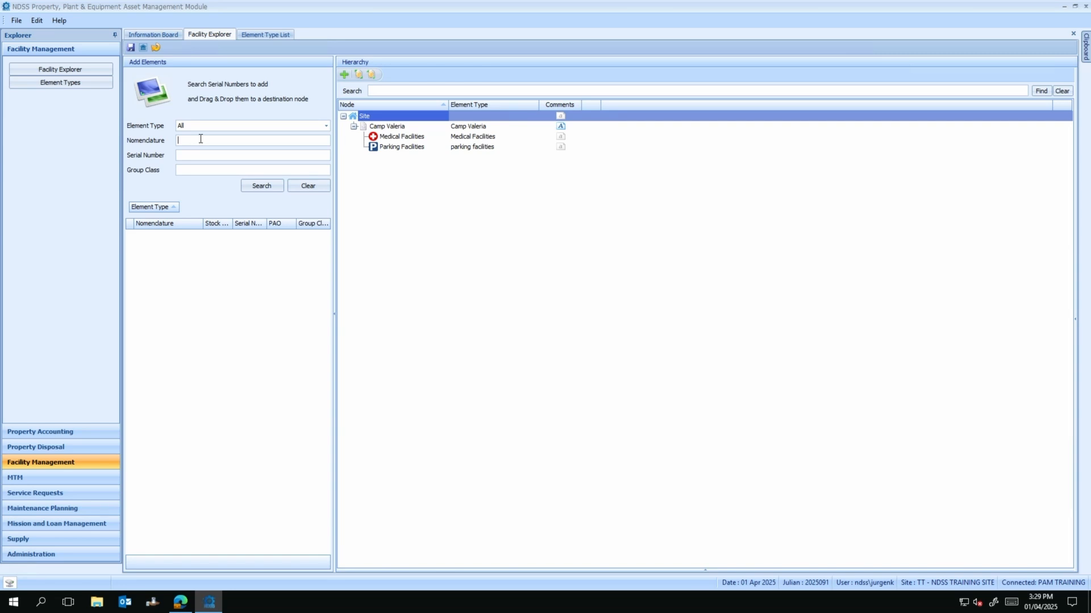
Step: Place HVAC SYSTEM WITH VENTILATION - 001 under Medical Facilities and save the hierarchy
click(267, 186)
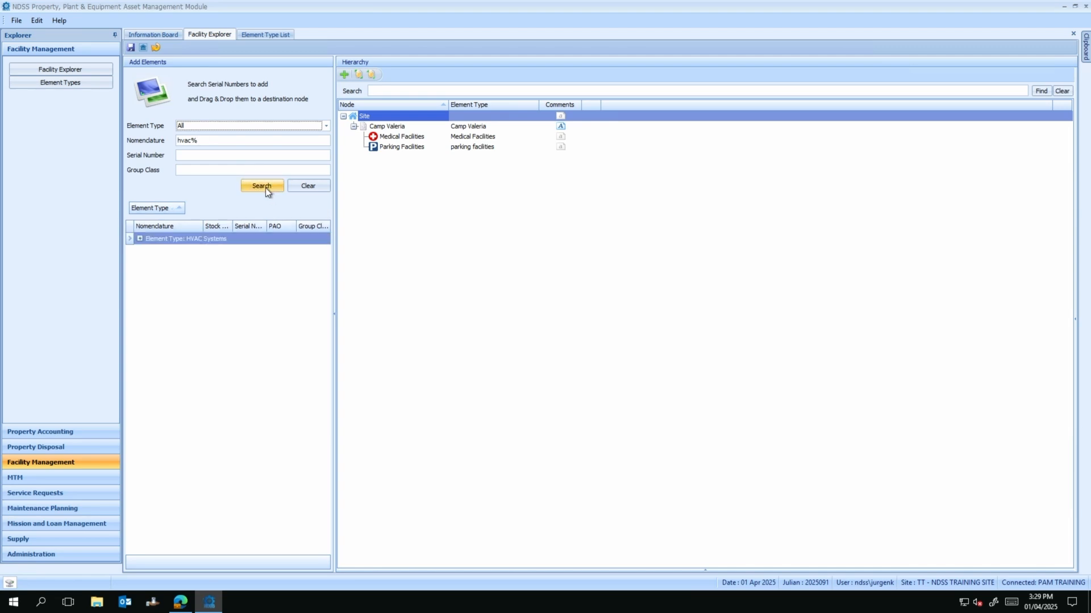
click(140, 239)
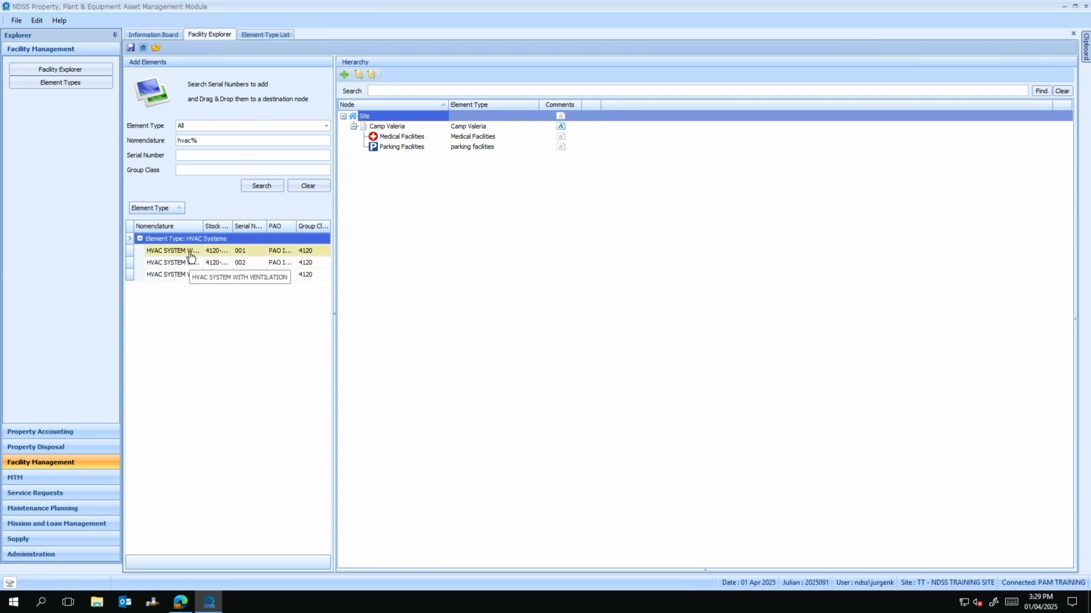
drag(190, 254, 396, 140)
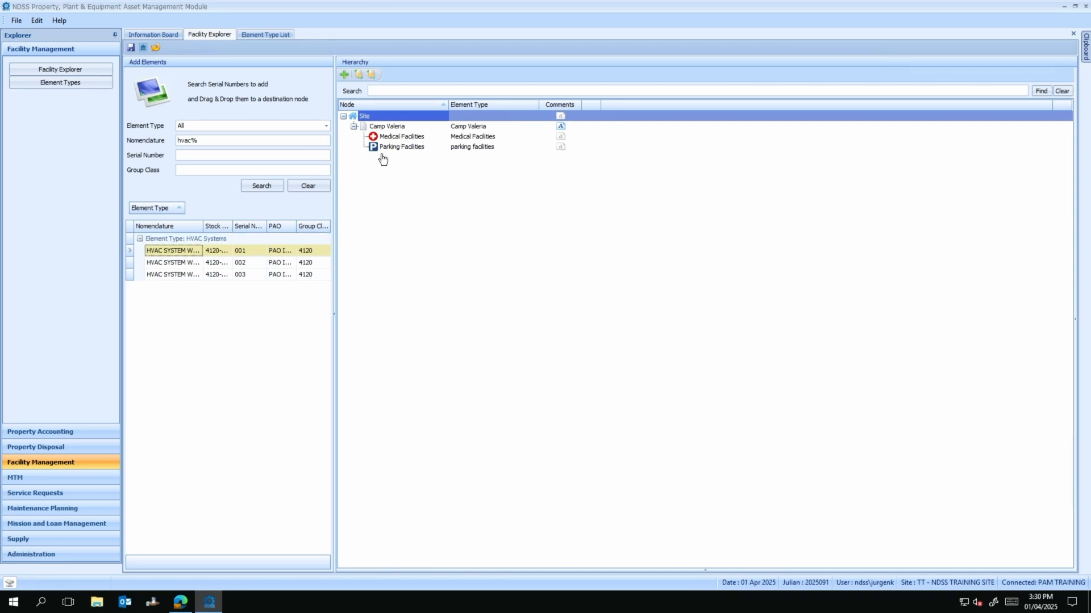
drag(197, 255, 417, 142)
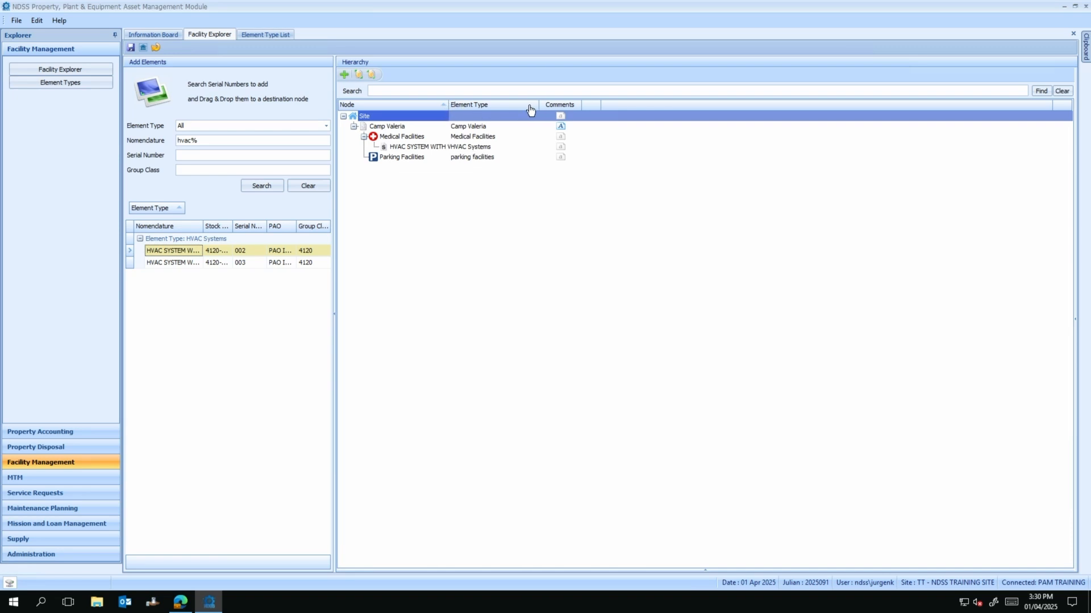
click(130, 48)
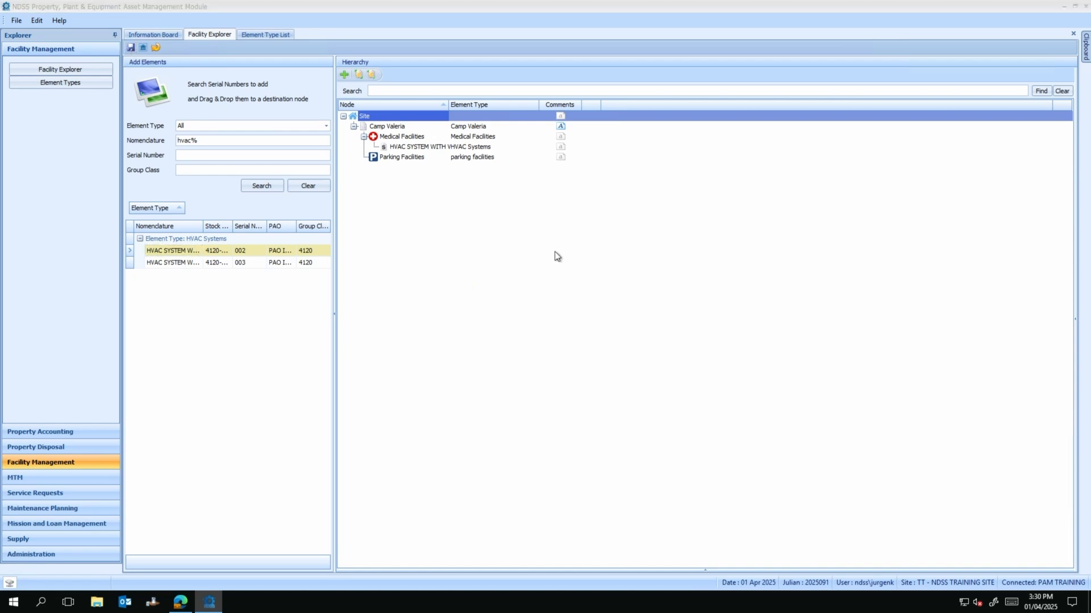
Step: Widen the Element Type and Node columns to show full names
drag(539, 106, 647, 107)
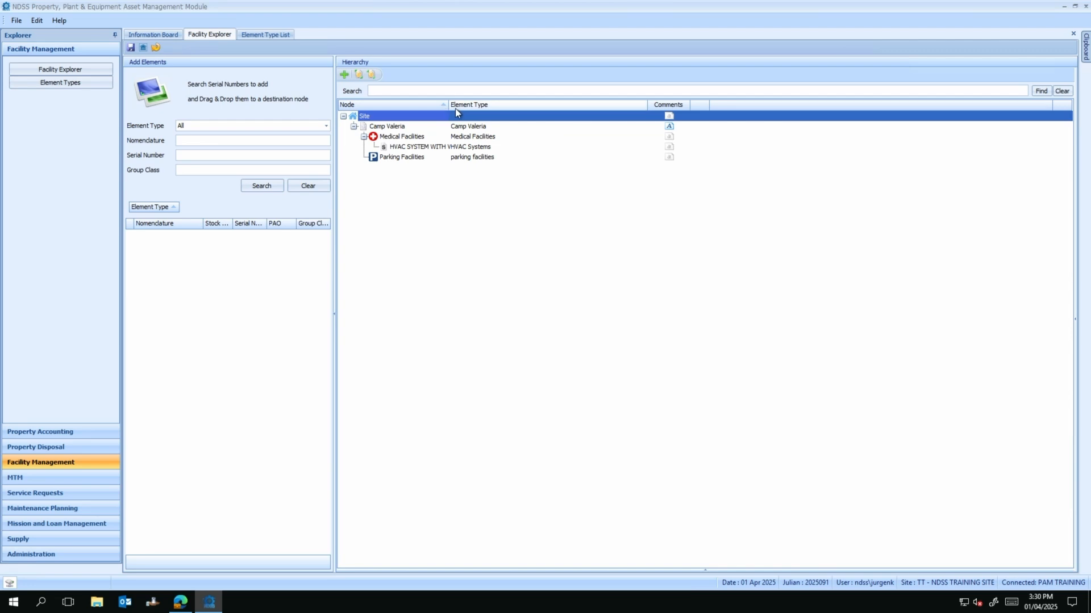
drag(448, 107, 551, 105)
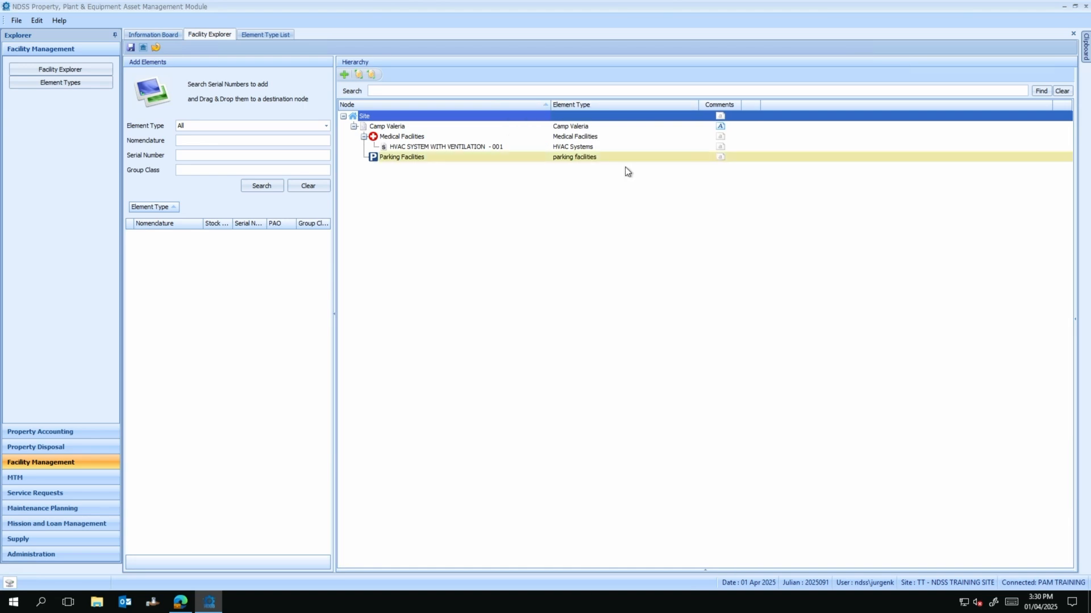
click(626, 119)
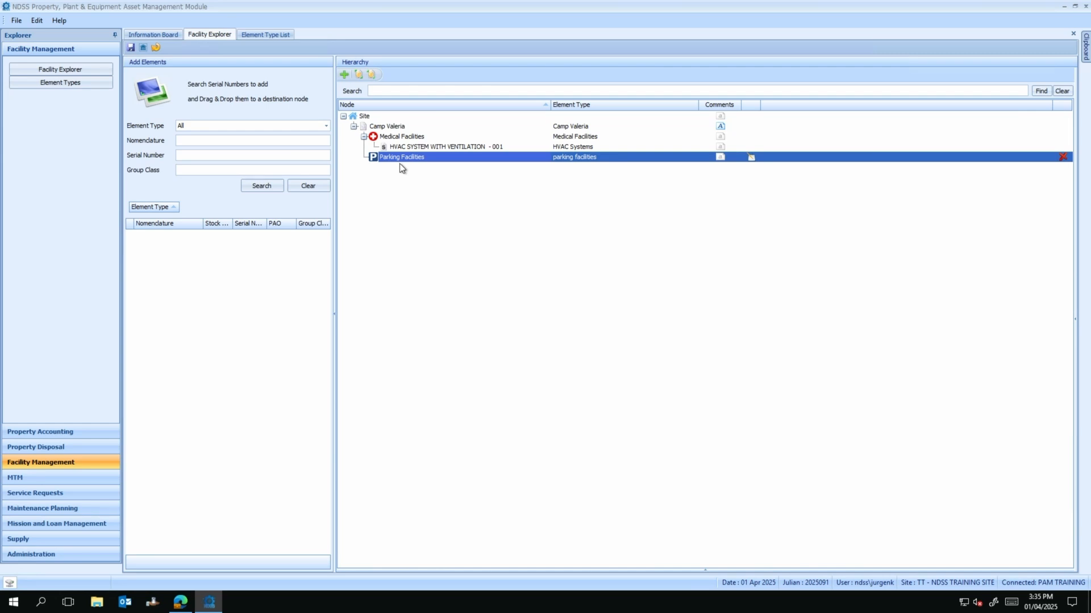
Step: Search for parking% and place PARKING NORTH P-02 and PARKING EAST P-01 under Parking Facilities, then save
click(193, 141)
text(pa)
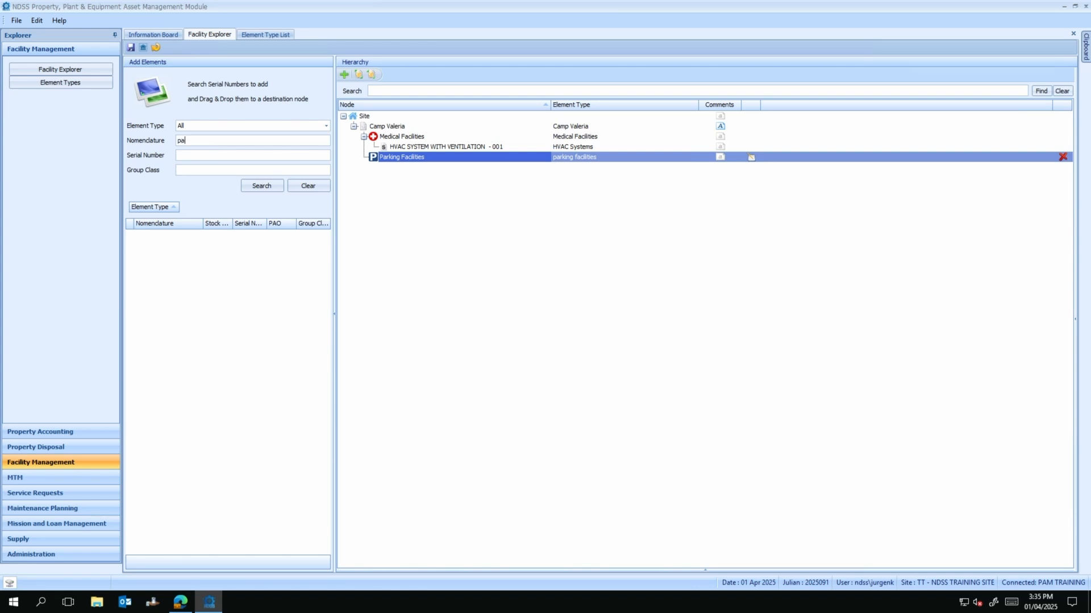
text(rking%)
click(260, 187)
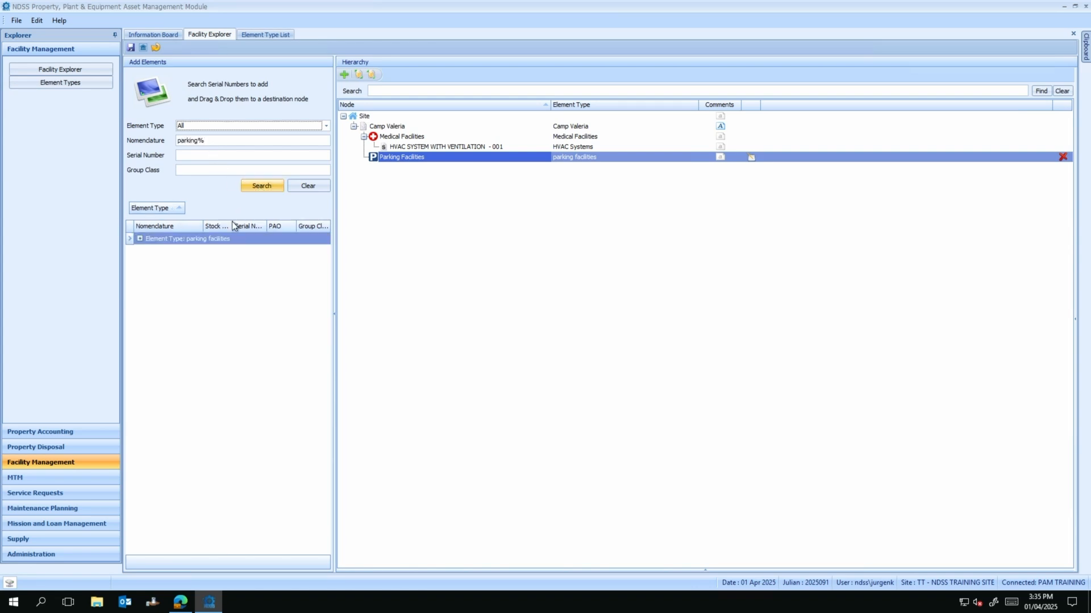
click(140, 239)
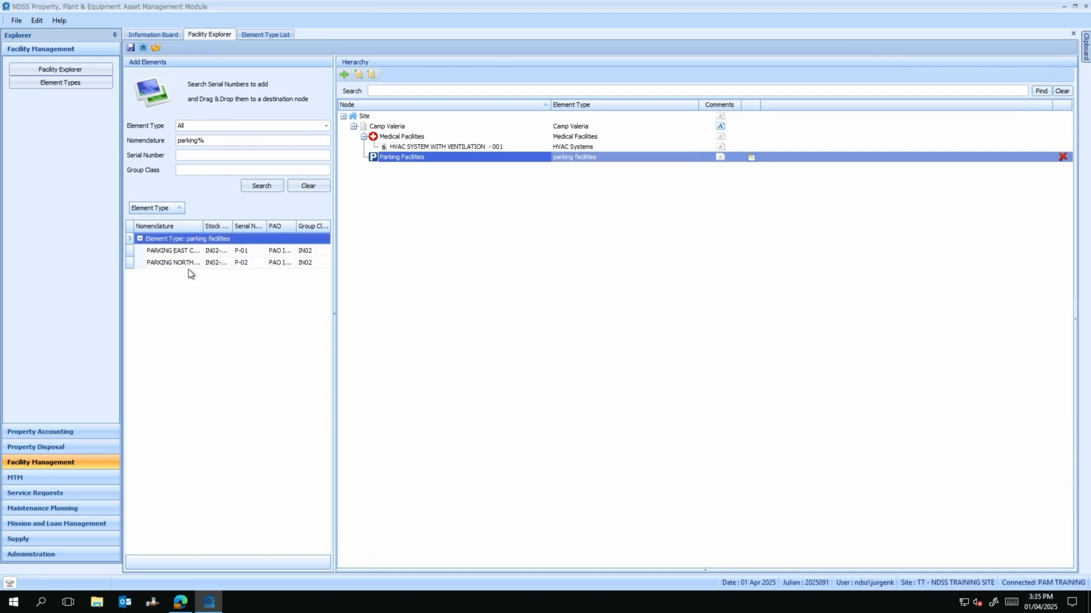
drag(187, 270, 414, 163)
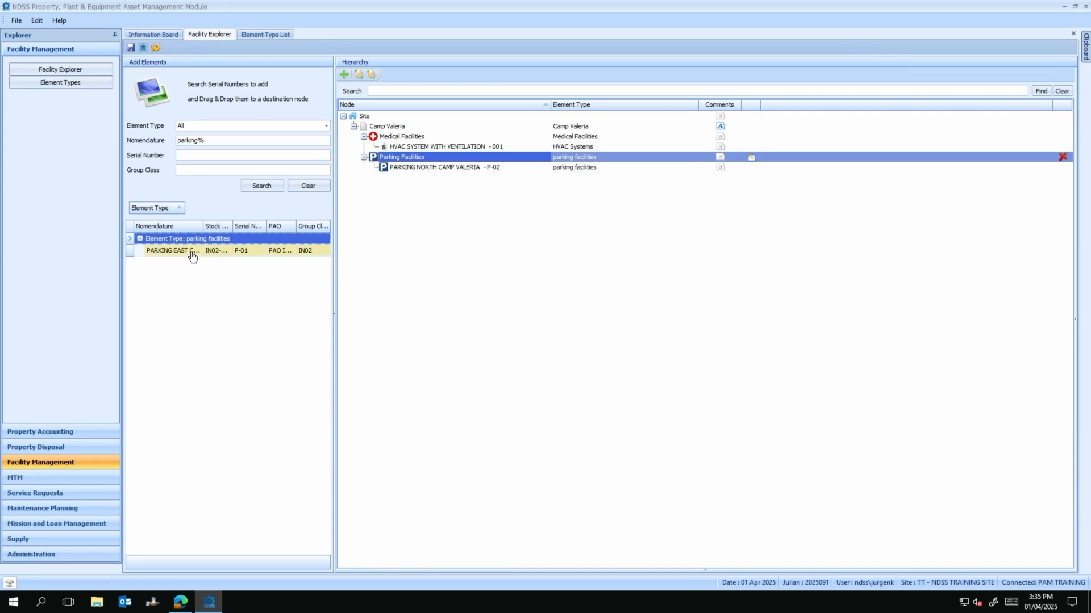
drag(188, 251, 425, 166)
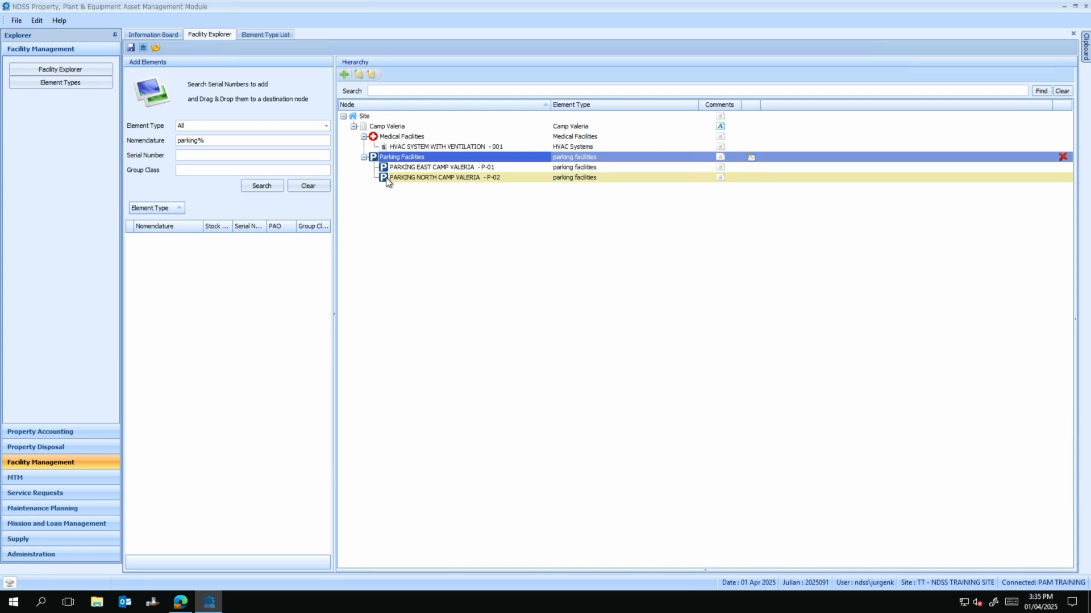
click(131, 48)
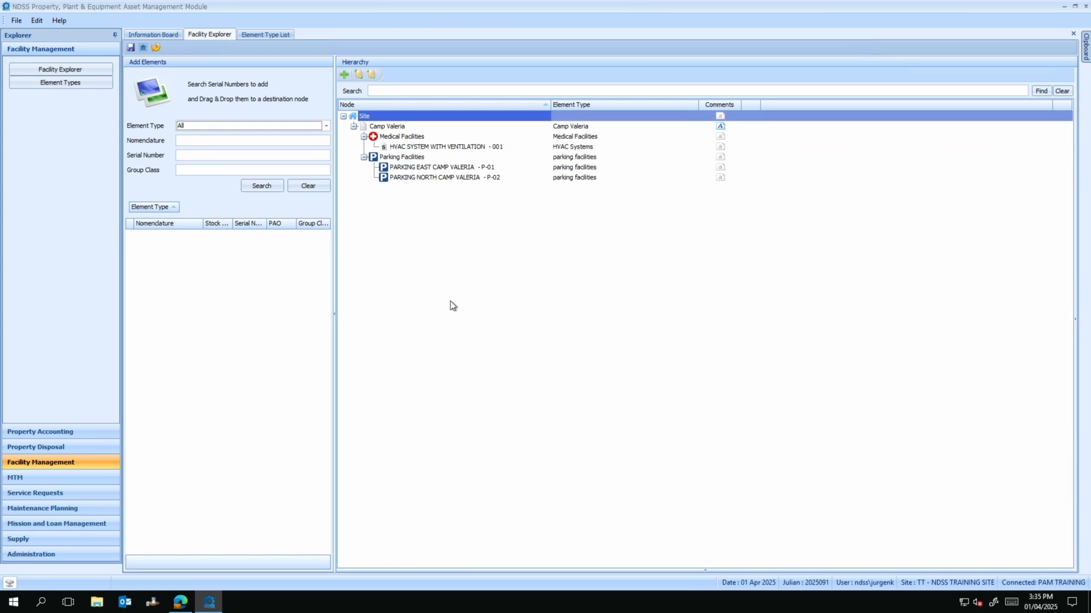
Step: Move PARKING NORTH CAMP VALERIA - P-02 from Parking Facilities to Medical Facilities
click(421, 178)
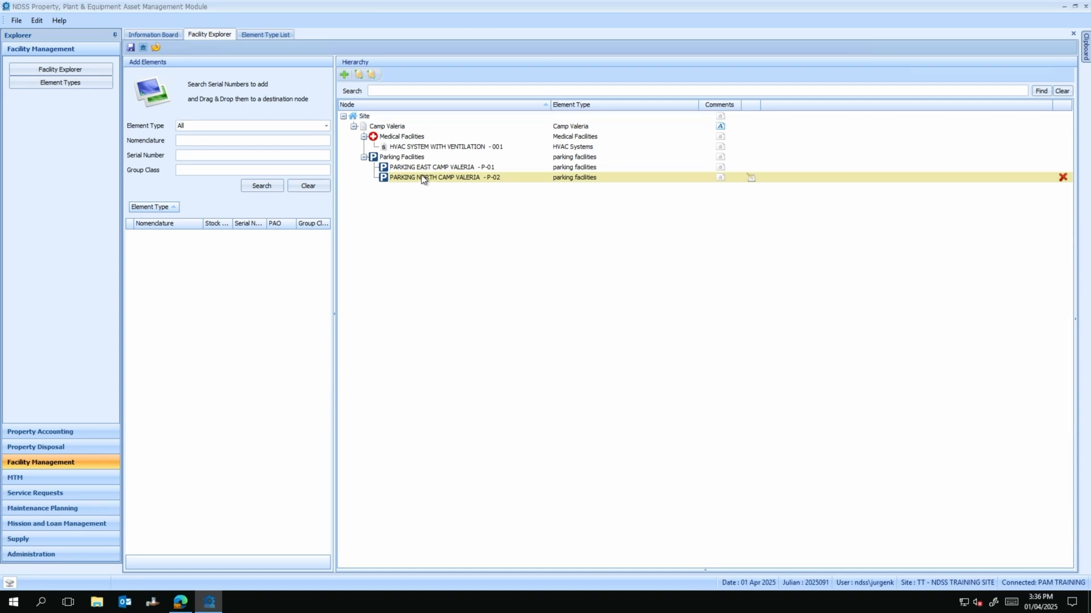
drag(421, 177, 416, 141)
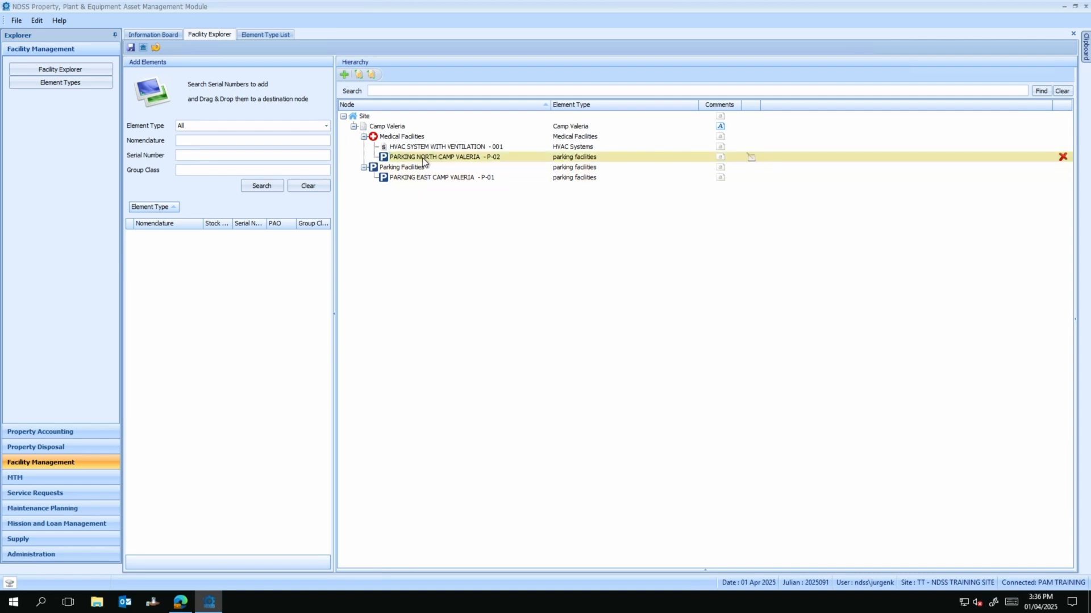
Step: Search the nomenclature for amb% and expand the Ambulances results group
click(201, 136)
text(amb)
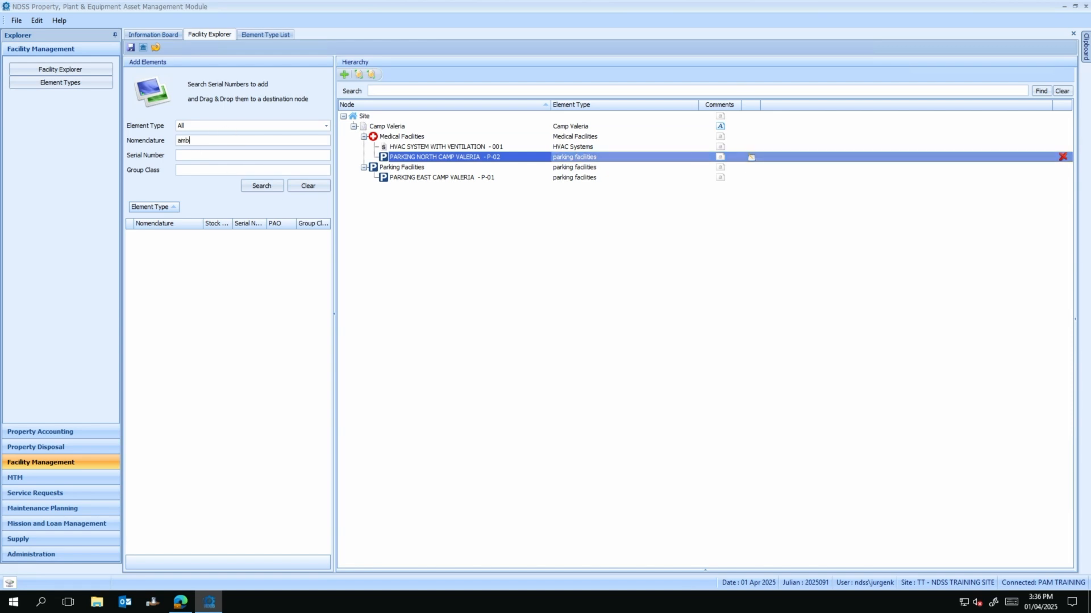
text(%)
click(262, 185)
click(140, 239)
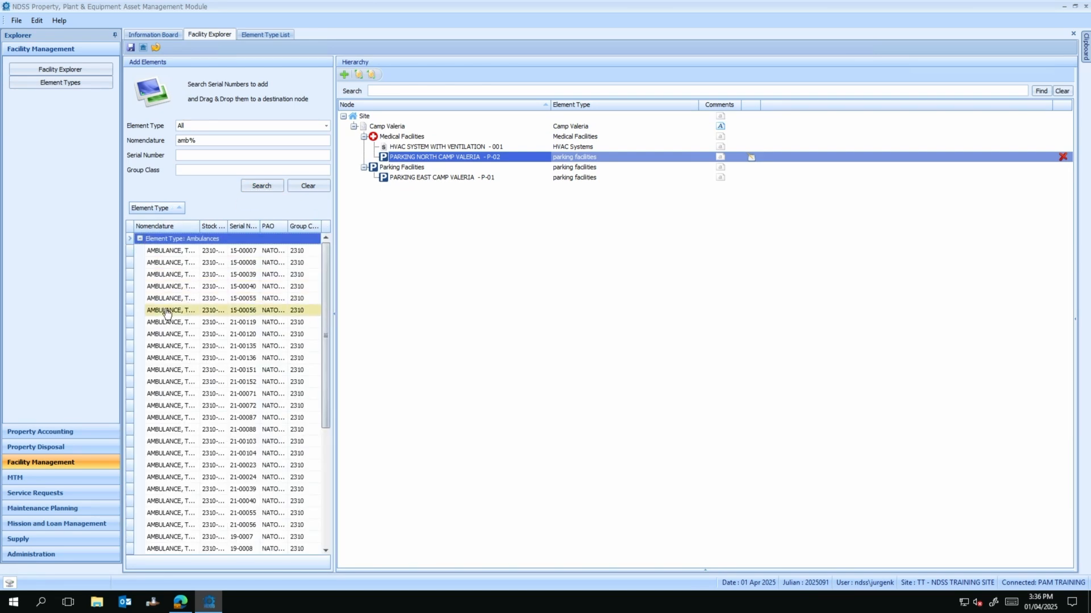
Step: Place ambulances 15-00056, 21-00135 and 21-00071 under PARKING NORTH, save, and clear the search
drag(166, 312, 414, 157)
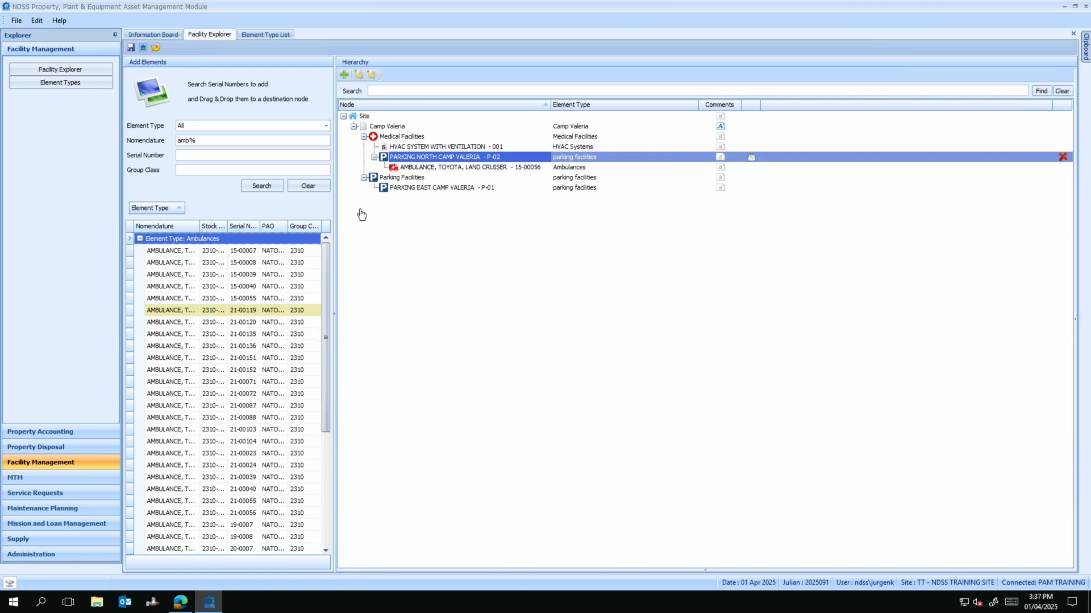
drag(173, 335, 409, 158)
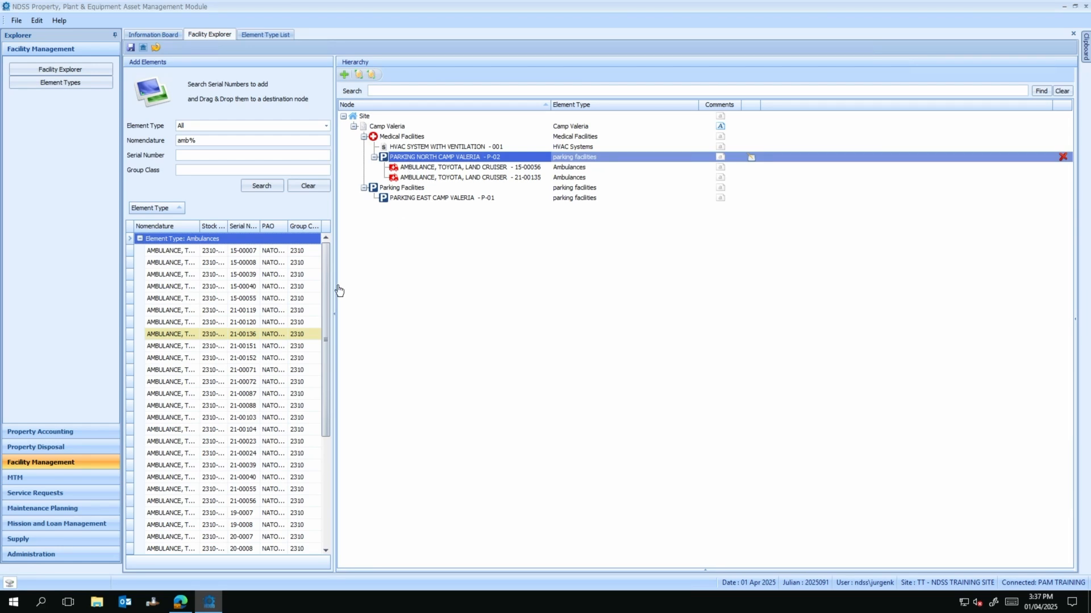
drag(175, 370, 415, 159)
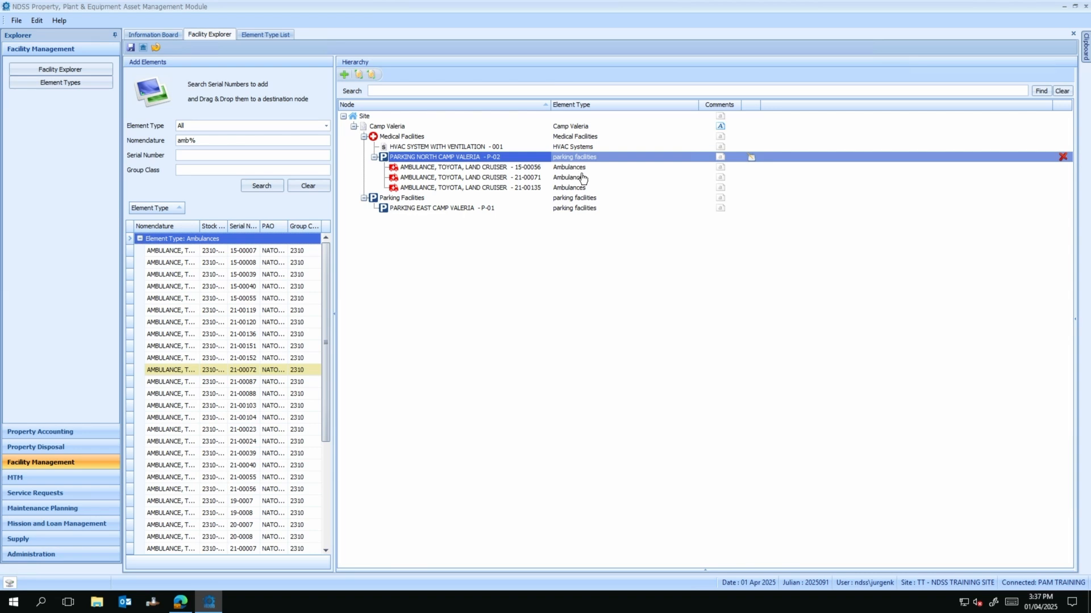
click(131, 48)
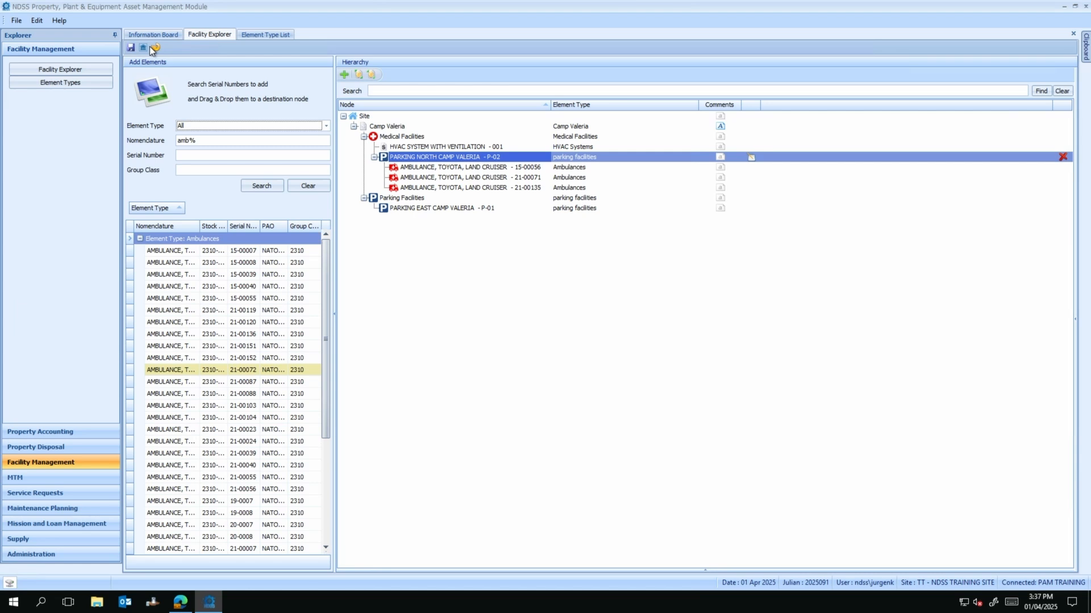
click(151, 47)
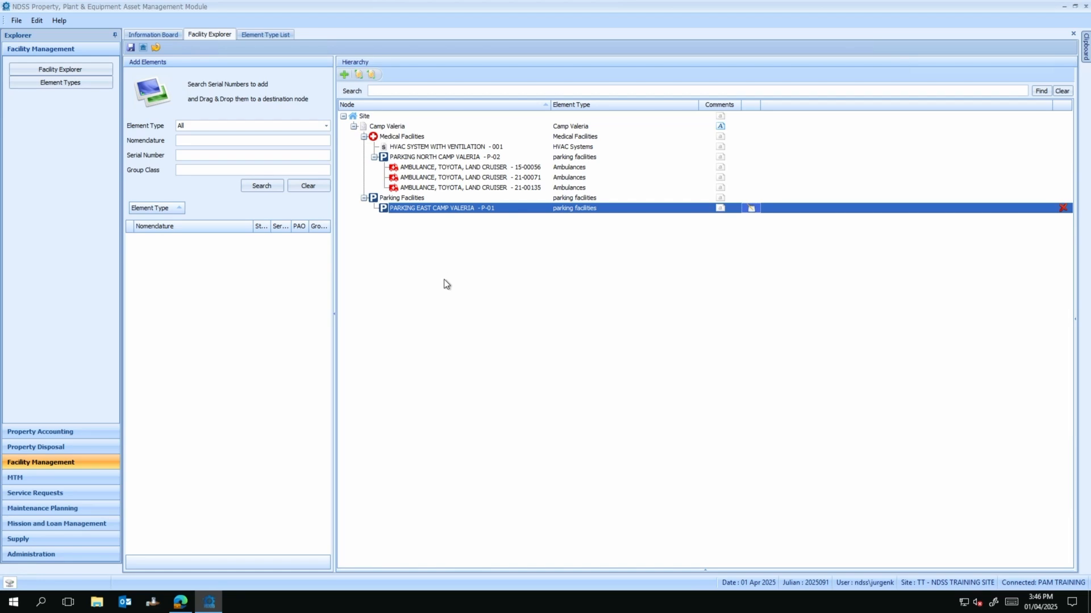
Step: Name PARKING EAST CAMP VALERIA 'P1' and give it 45 parking slots
click(750, 208)
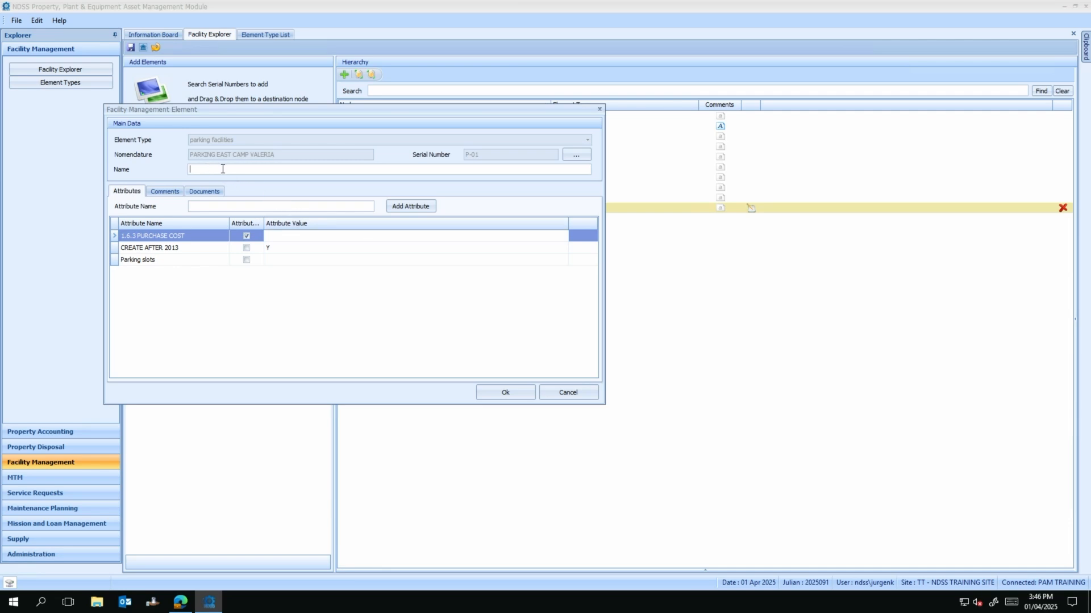
text(P1)
click(285, 260)
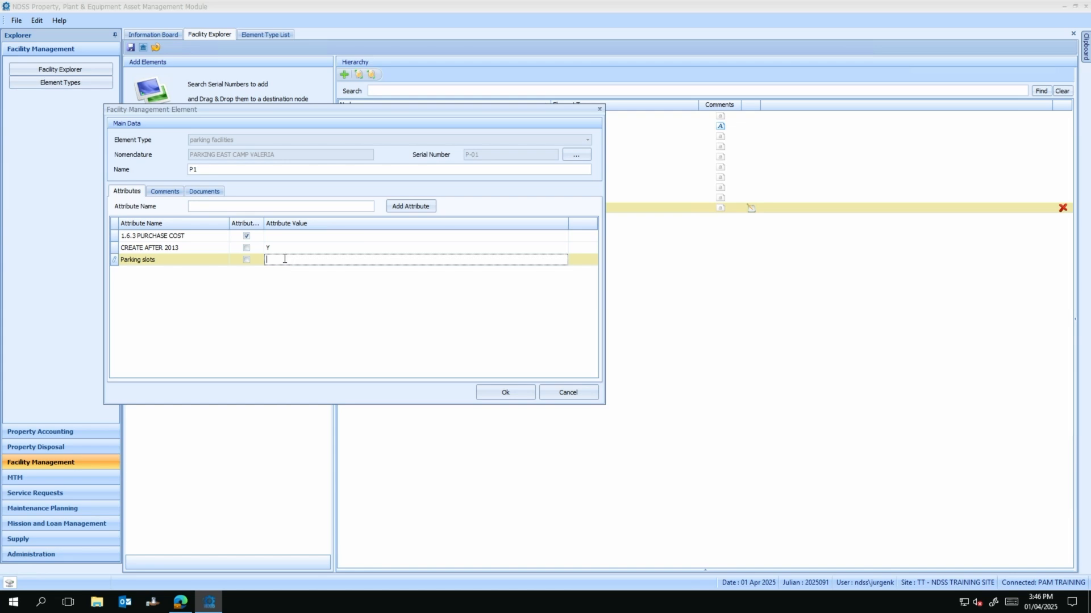
text(45)
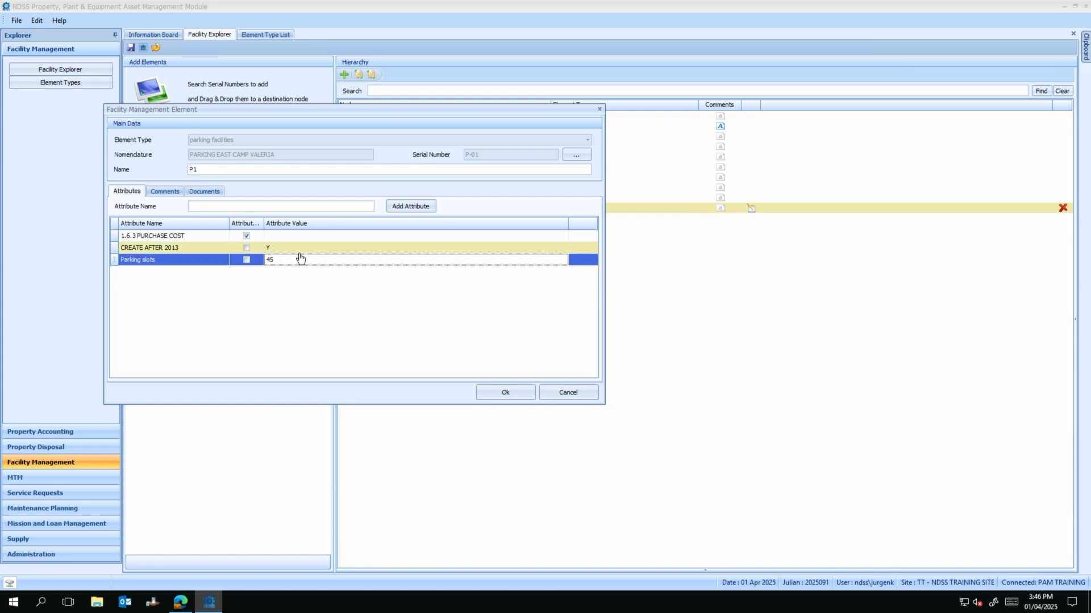
click(486, 394)
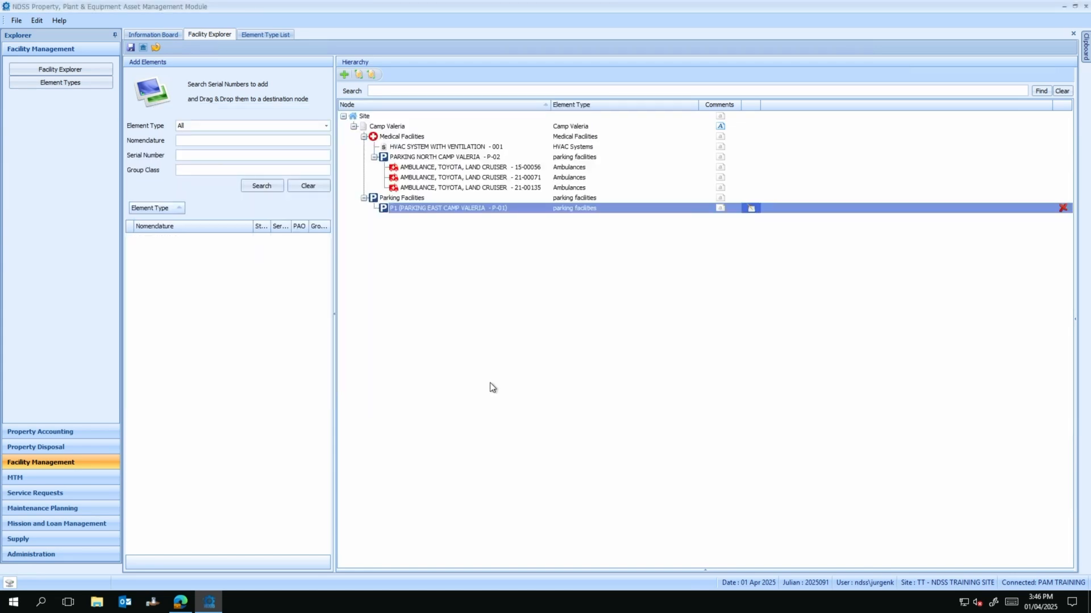
Step: Name PARKING NORTH CAMP VALERIA 'P2' and give it 10 parking slots
click(408, 212)
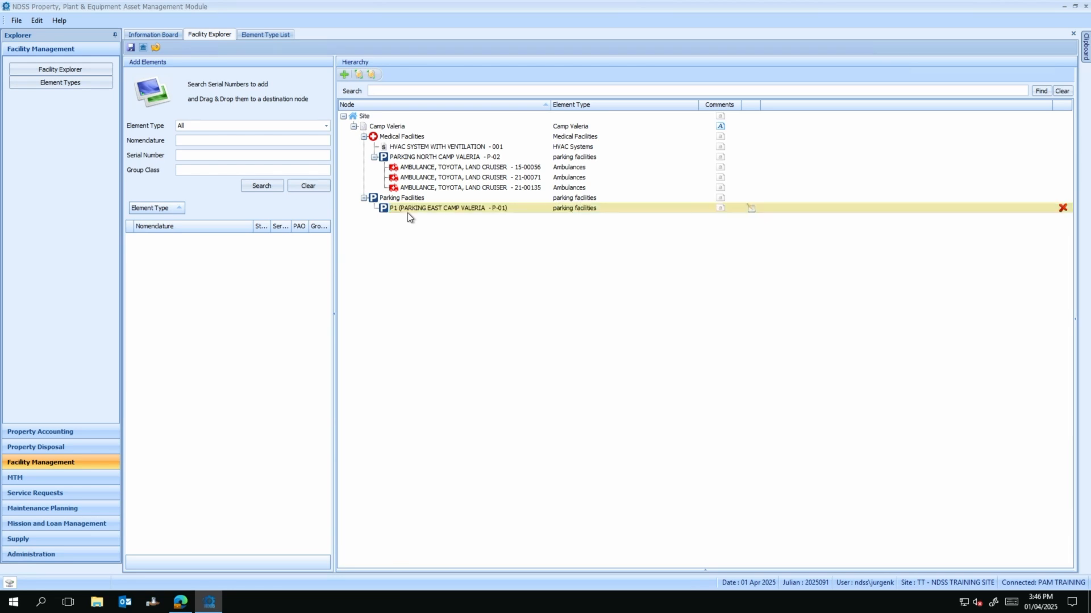
click(433, 210)
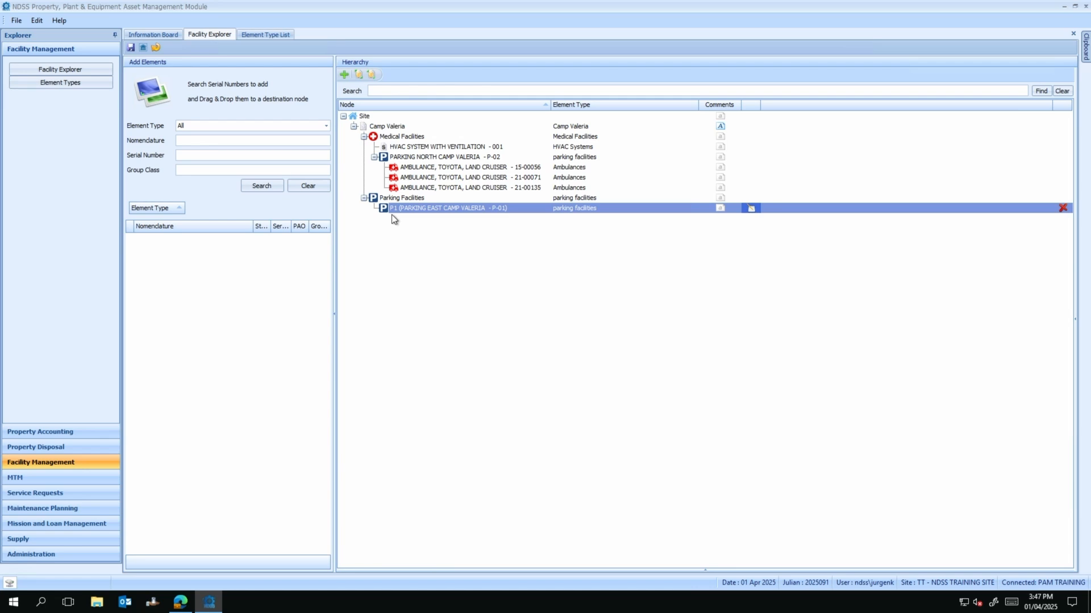
click(407, 162)
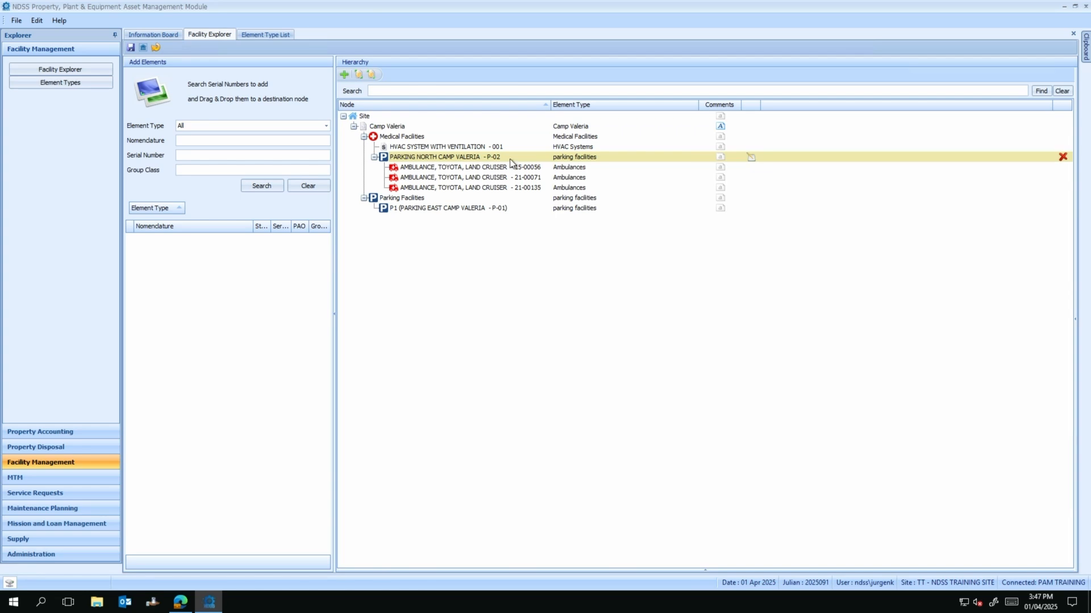
click(751, 158)
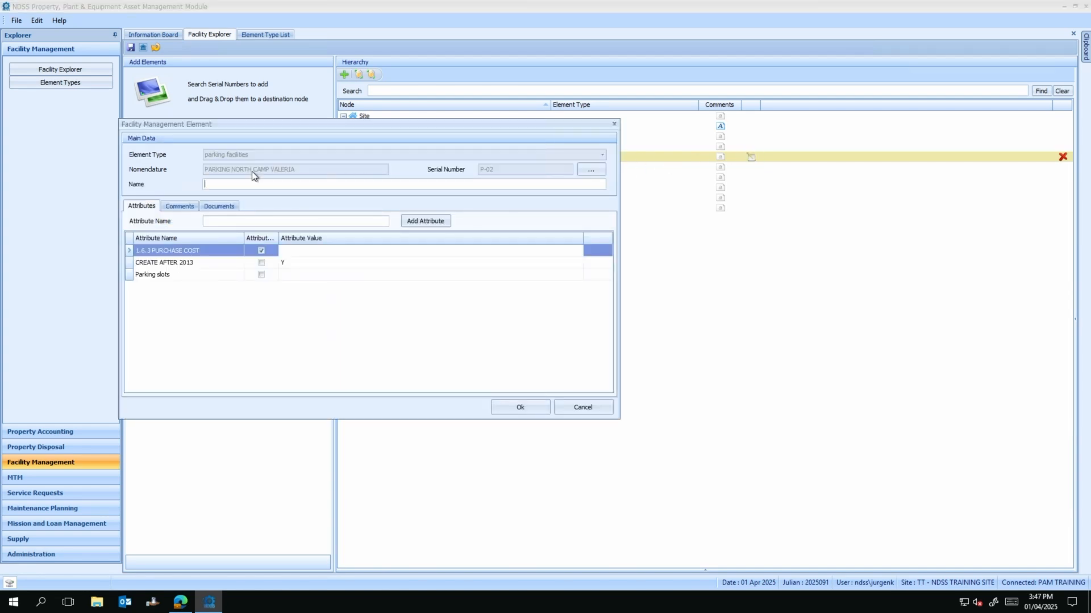
text(P2)
click(294, 275)
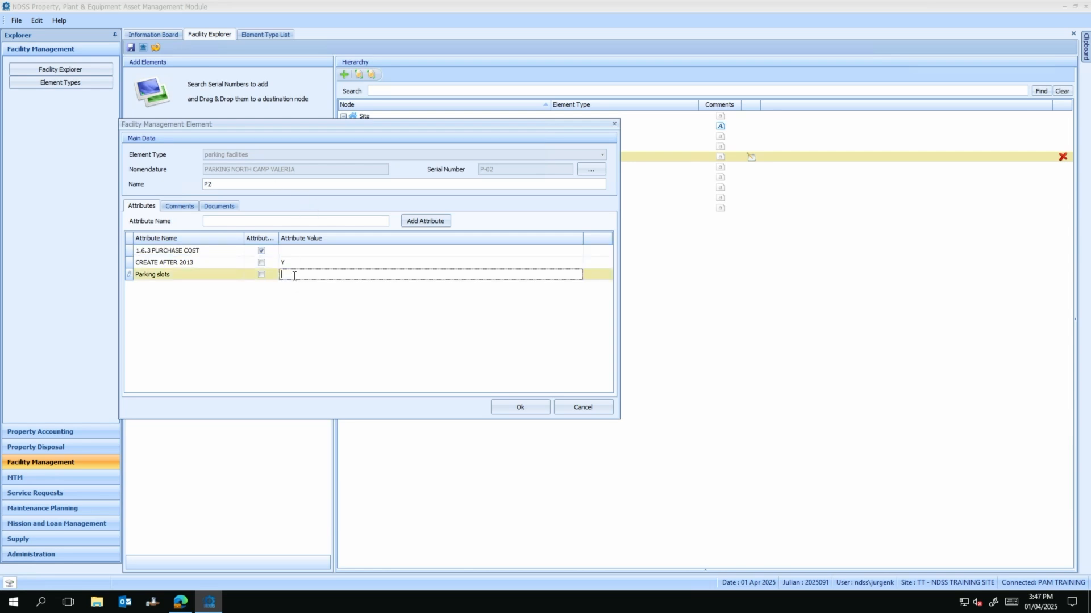
text(10)
key(Return)
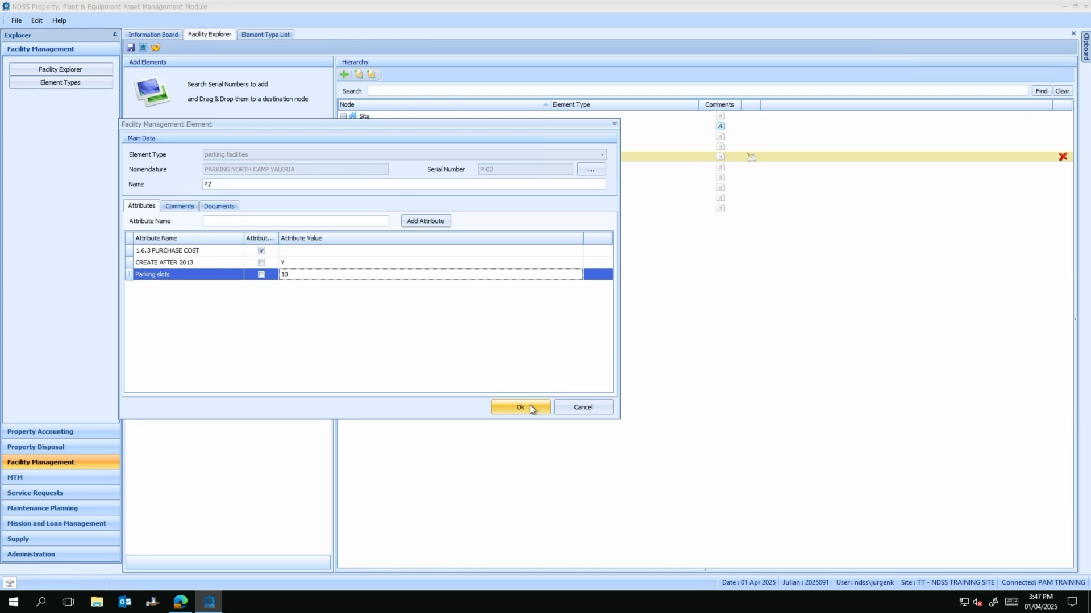
click(532, 408)
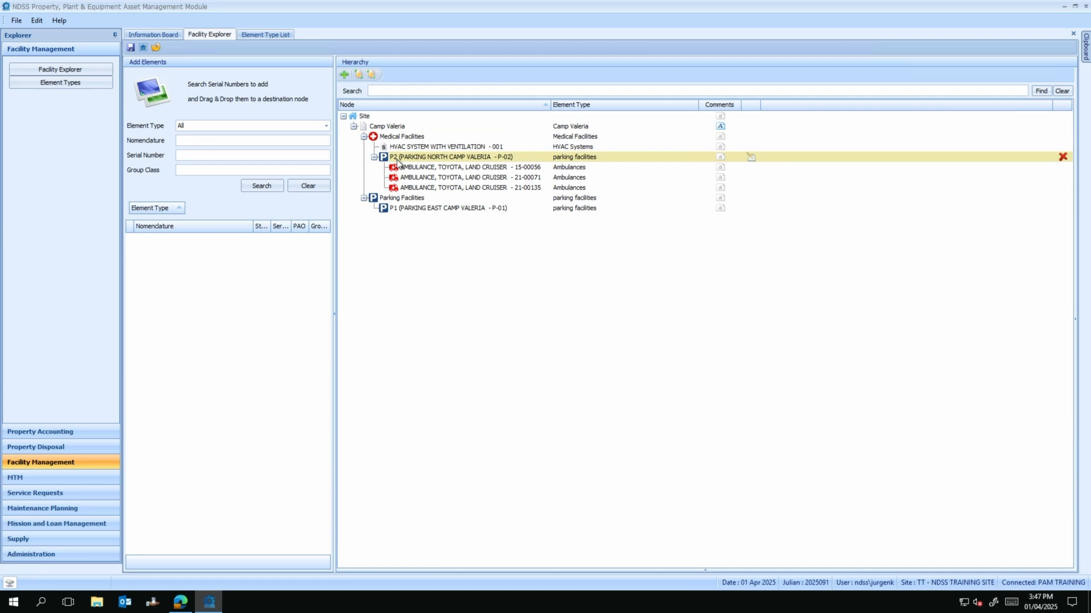
click(511, 156)
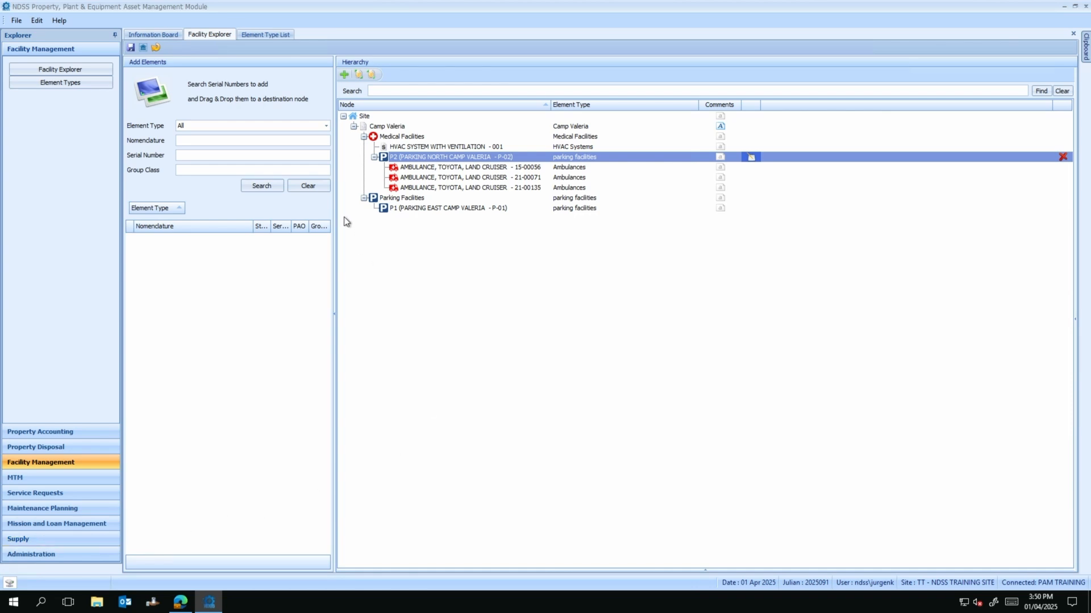
Step: Save the renamed P1 and P2 parking entries and leave hierarchy edit mode
click(131, 48)
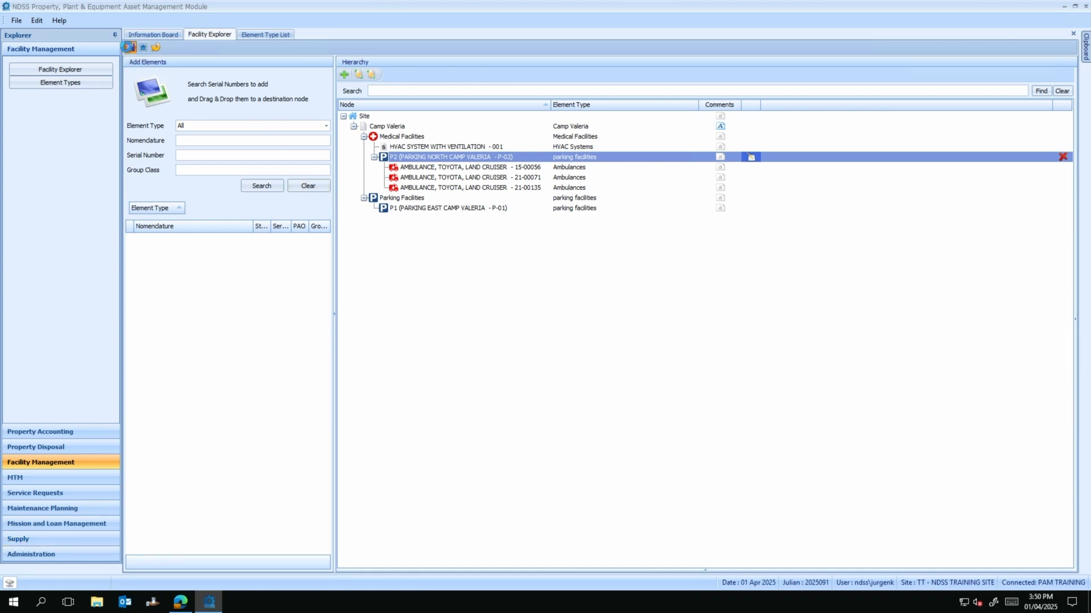
click(143, 48)
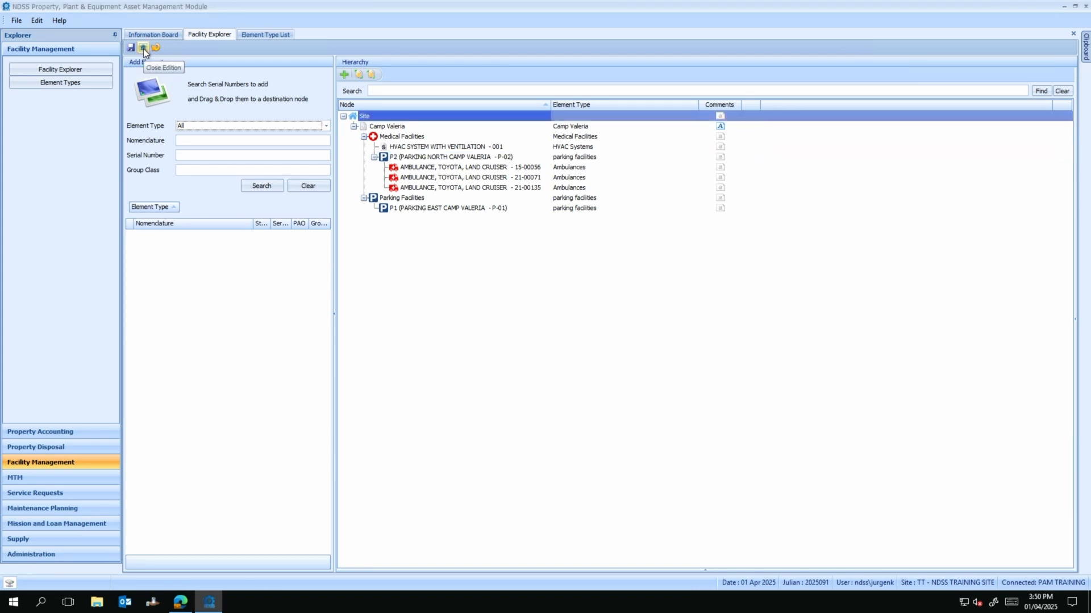
click(143, 49)
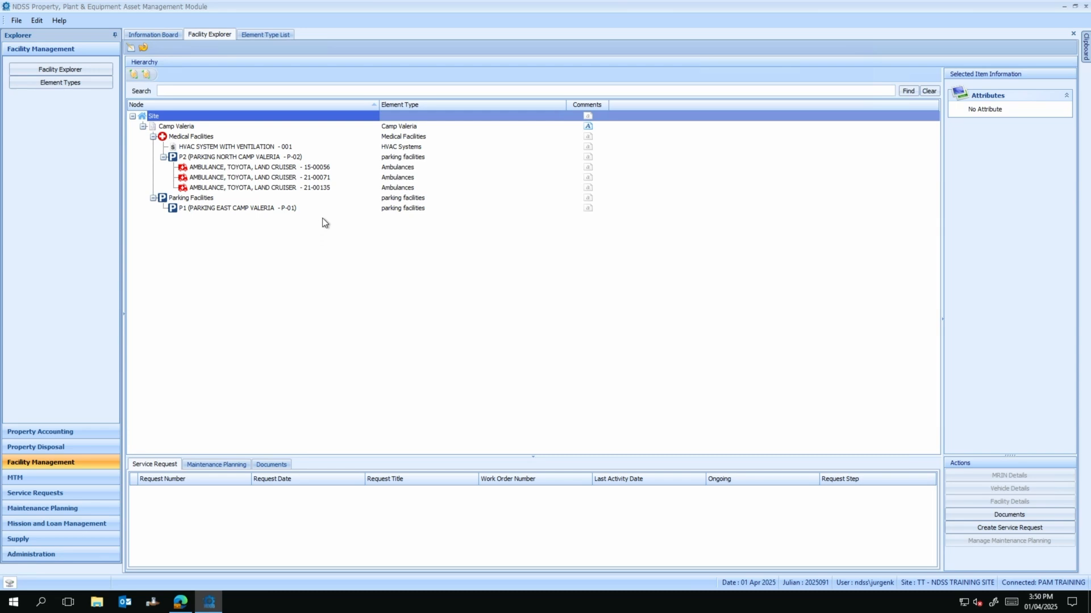
click(195, 126)
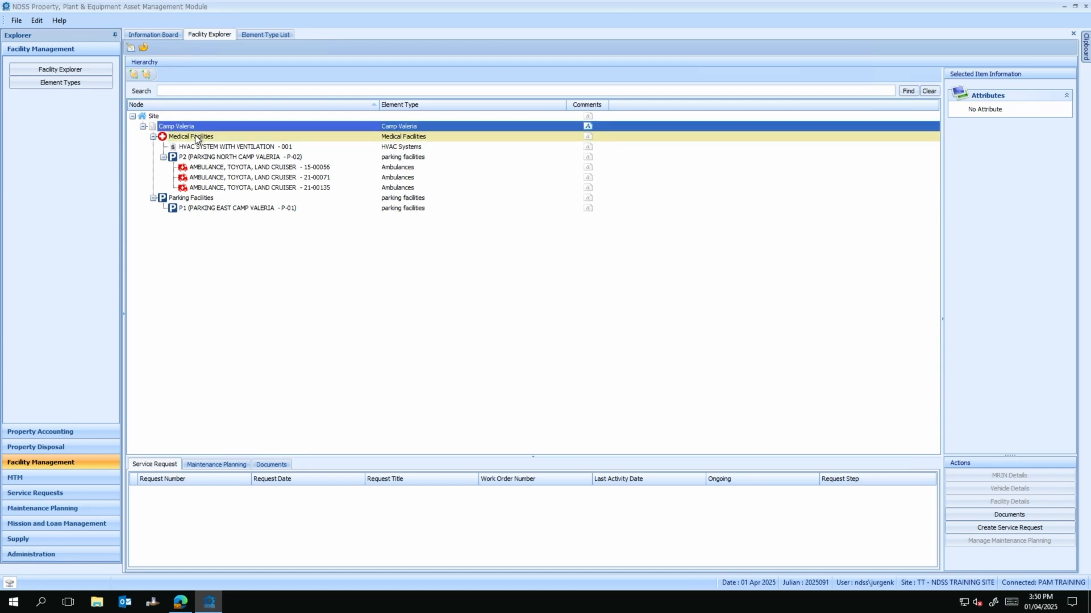
click(195, 137)
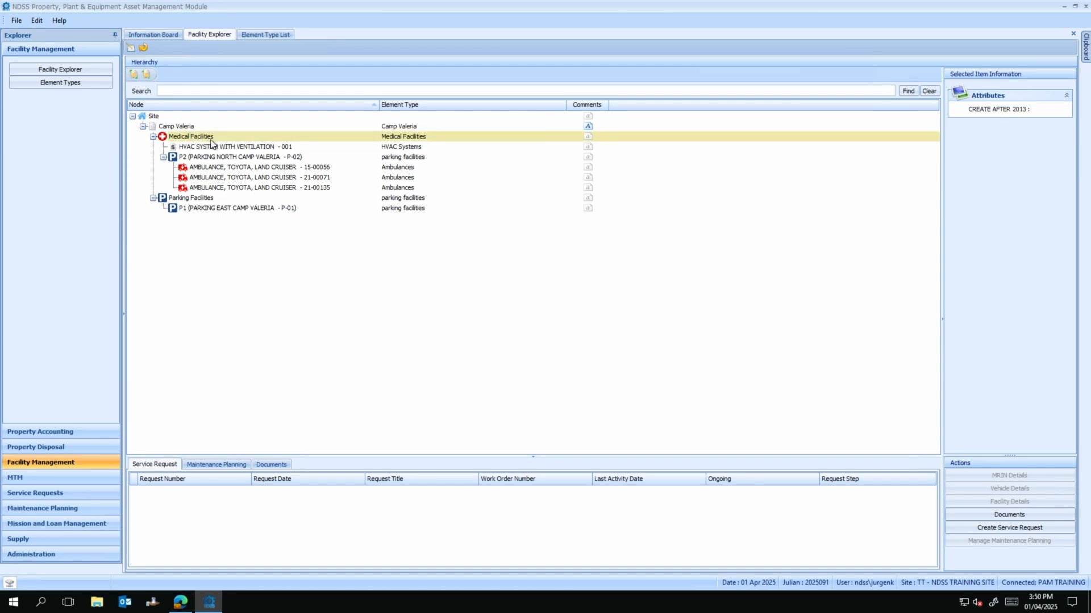
click(216, 146)
click(217, 149)
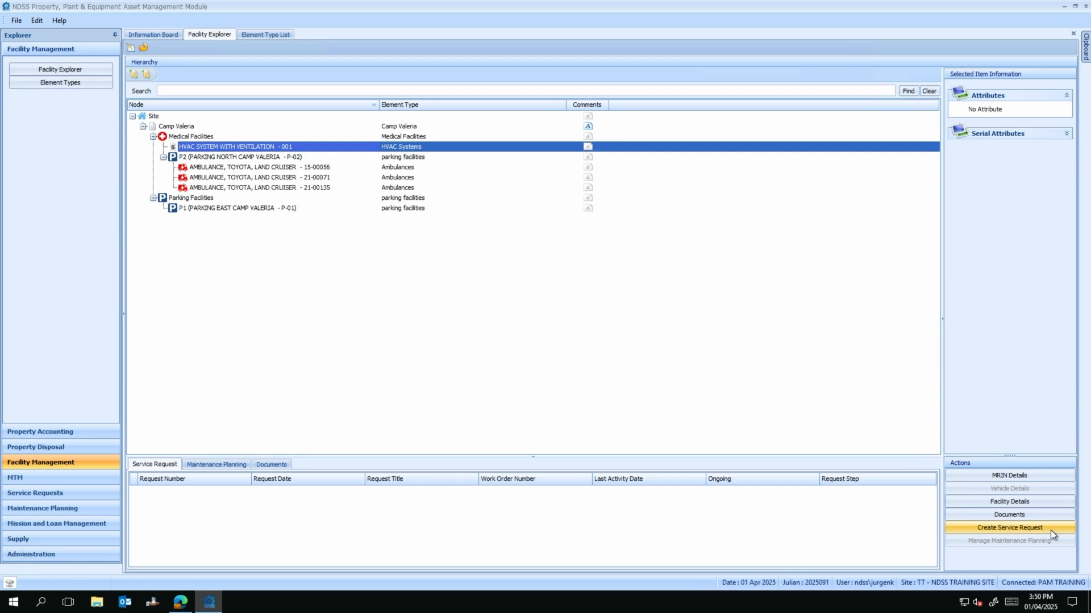
click(225, 149)
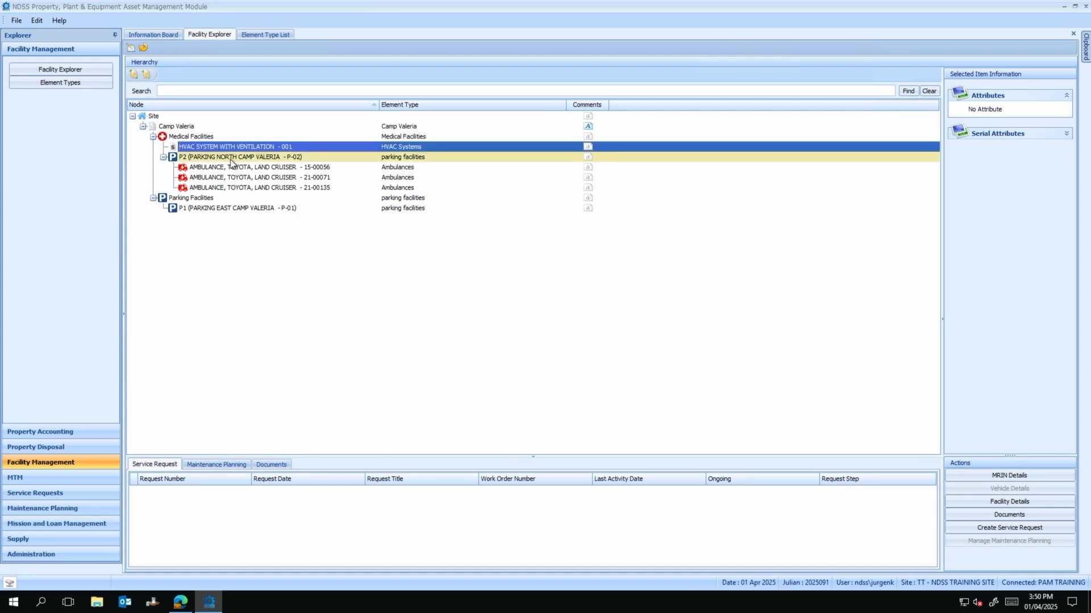
click(229, 209)
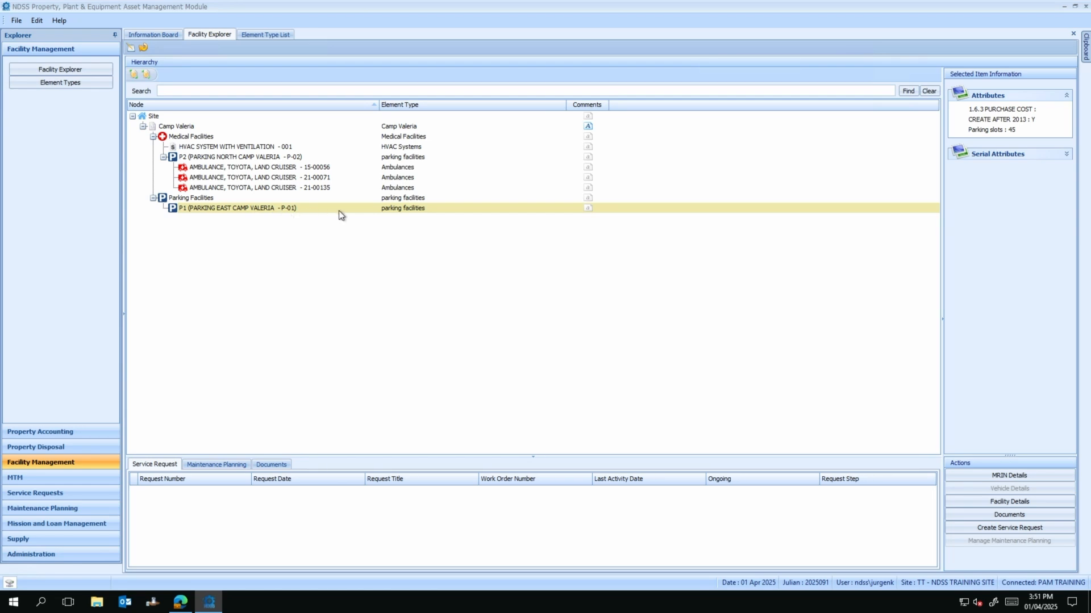
click(413, 210)
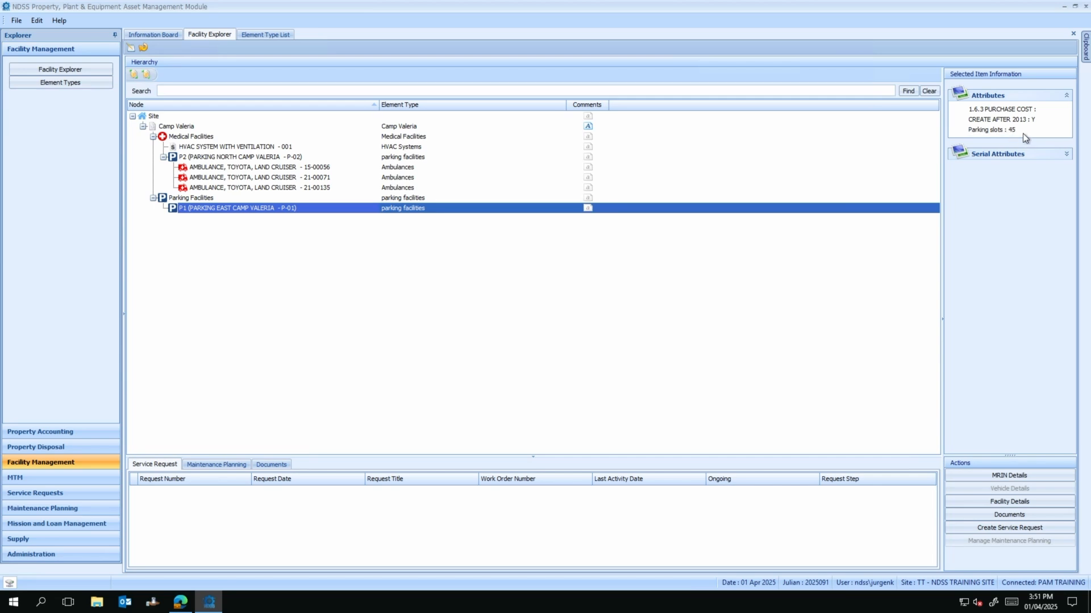
click(1067, 154)
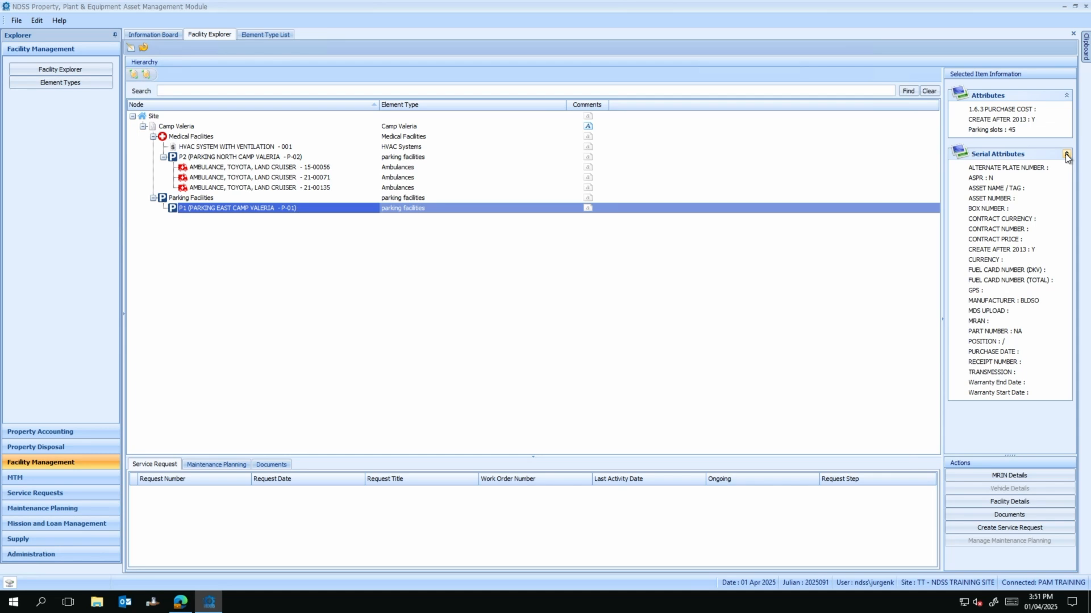
click(1067, 153)
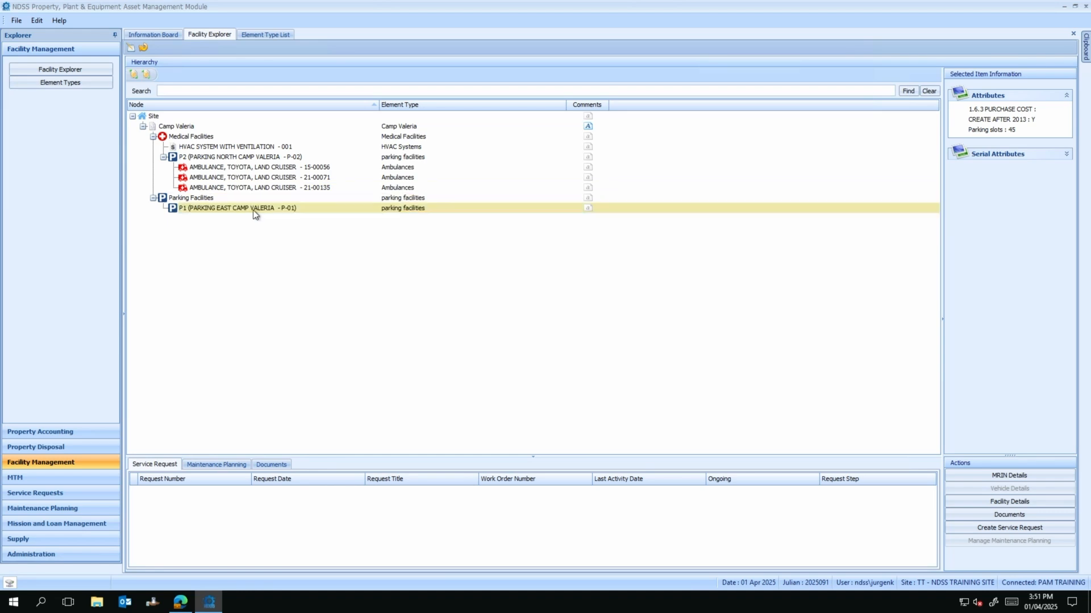
click(220, 158)
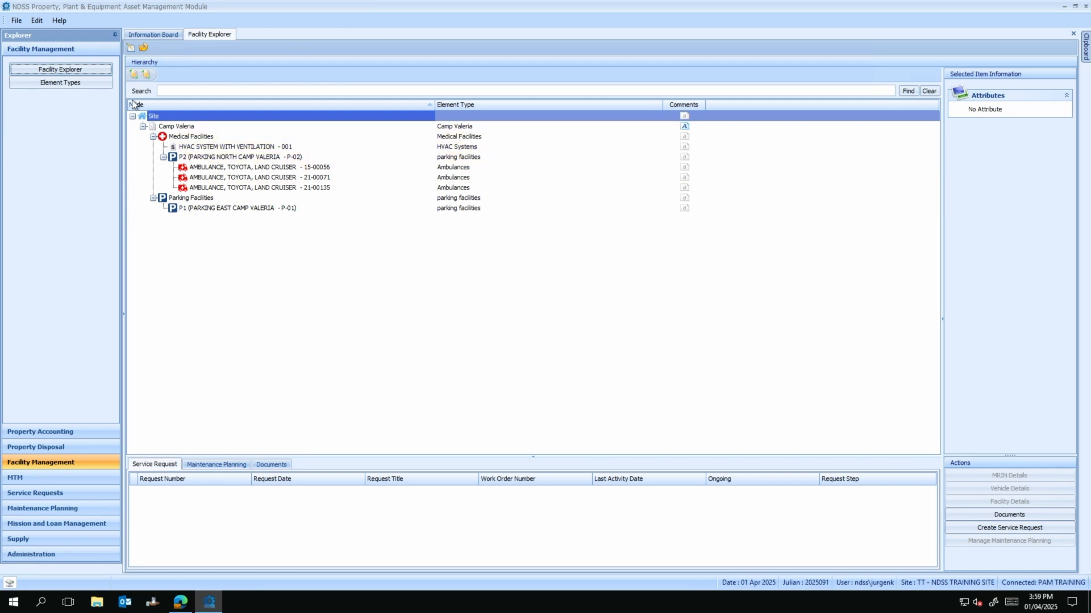
Step: Add a new hierarchy element named 'Distribution box'
click(131, 49)
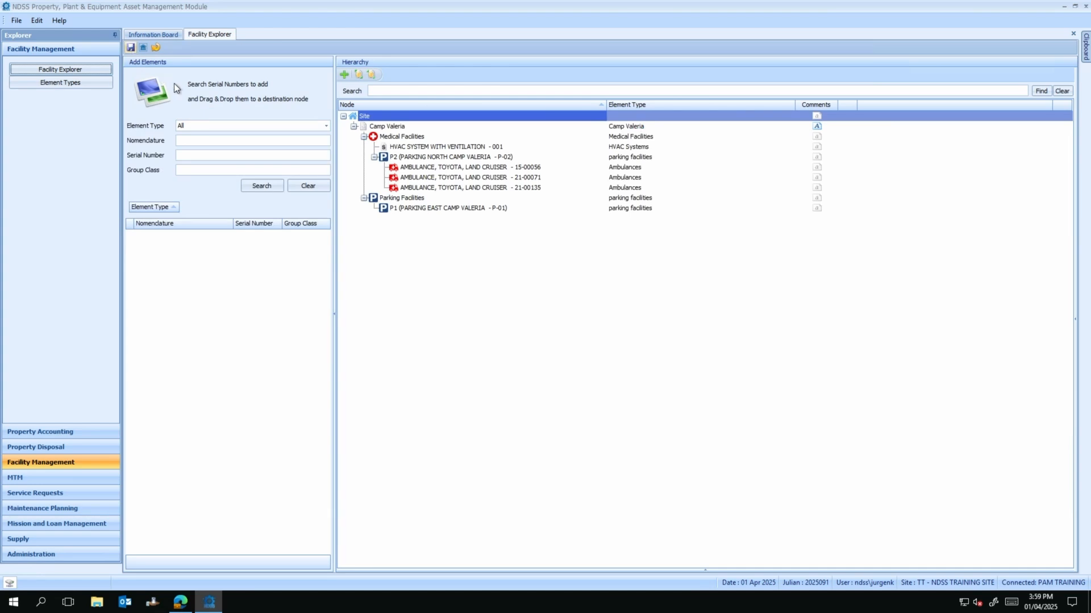
click(346, 76)
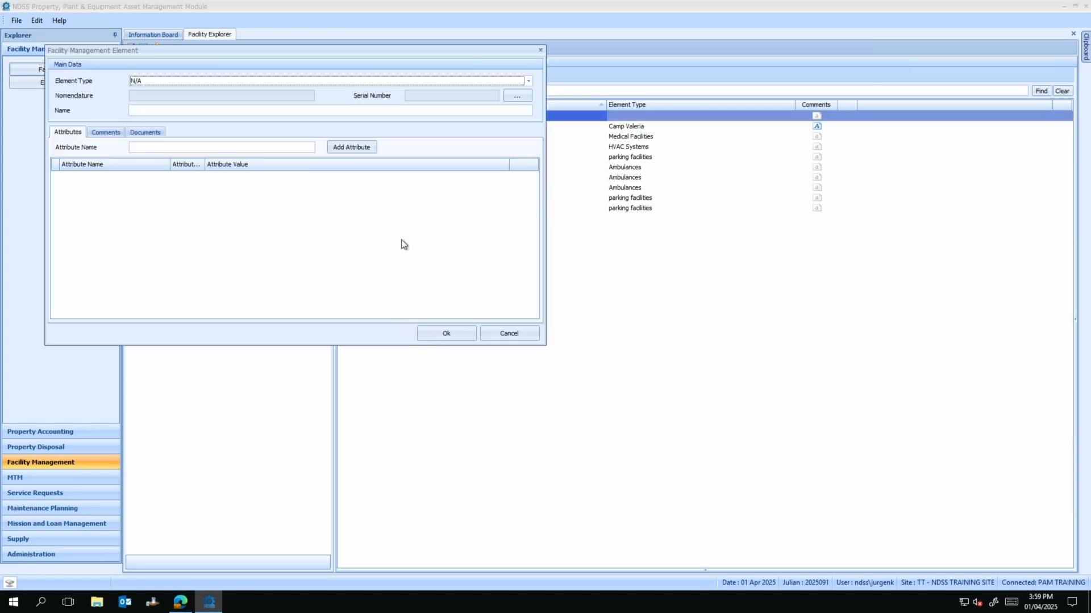
click(173, 111)
text(Di)
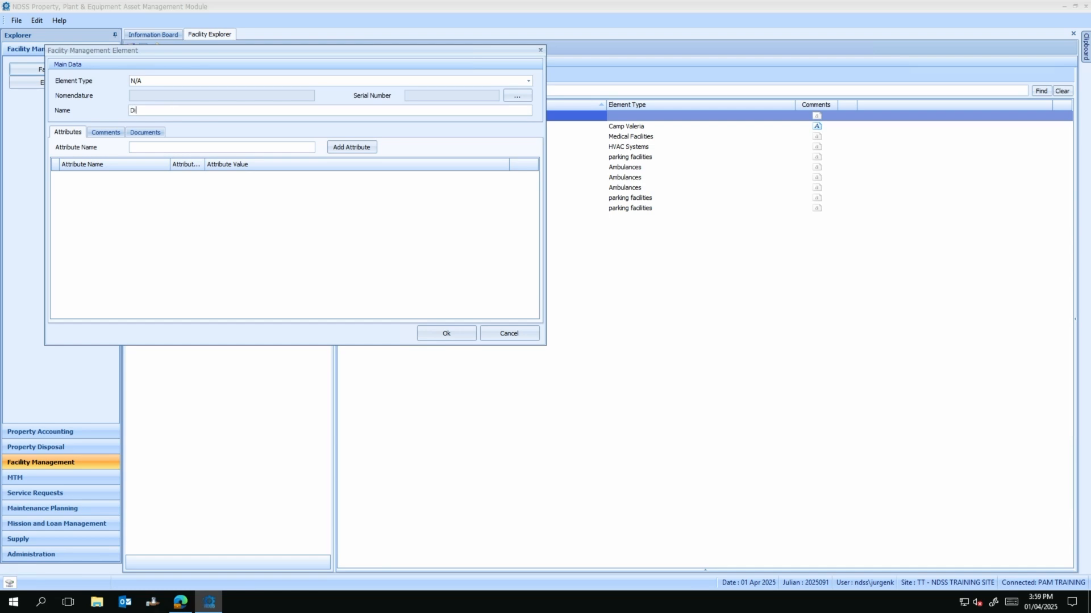
text(stribution b)
text(ox)
Step: Give it a '2x socket' attribute with value 16 AMP
text(2x)
key(BackSpace)
key(BackSpace)
text(2x socke)
click(365, 146)
click(237, 177)
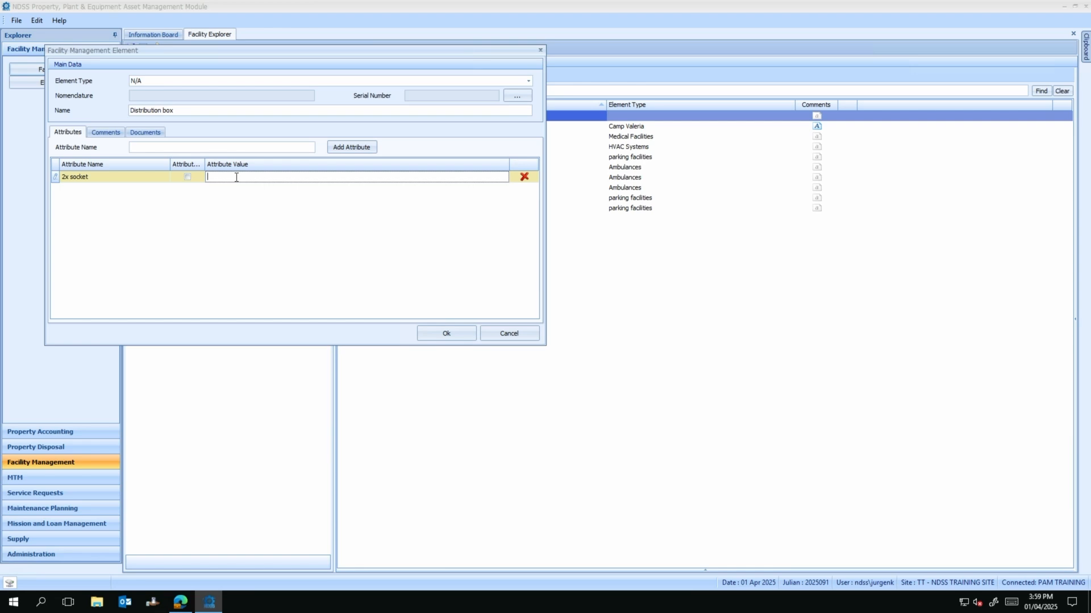
text(16am)
key(BackSpace)
key(BackSpace)
text(AMP)
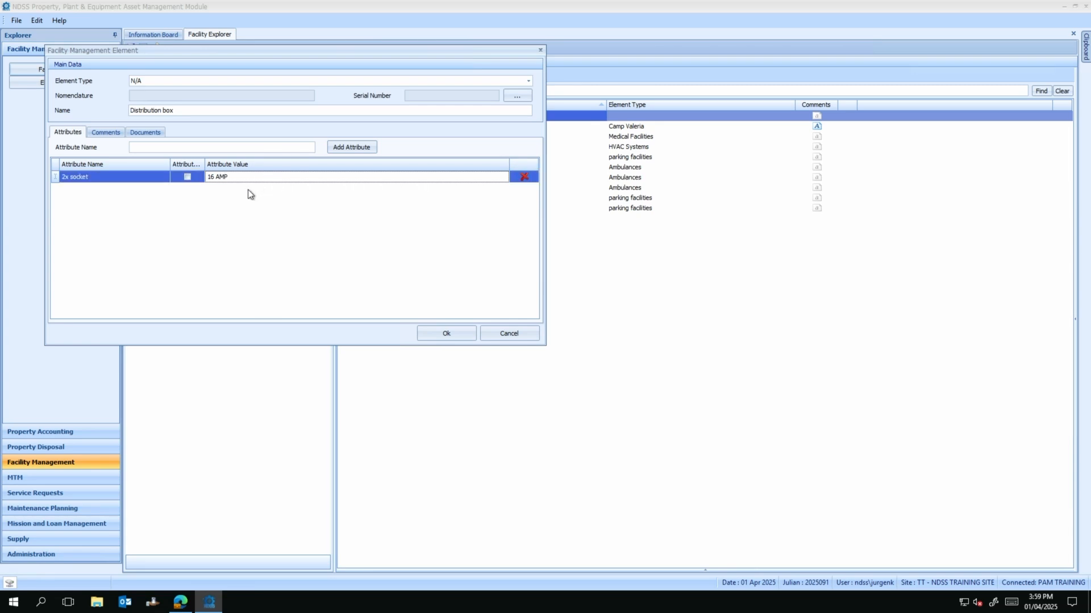
click(181, 145)
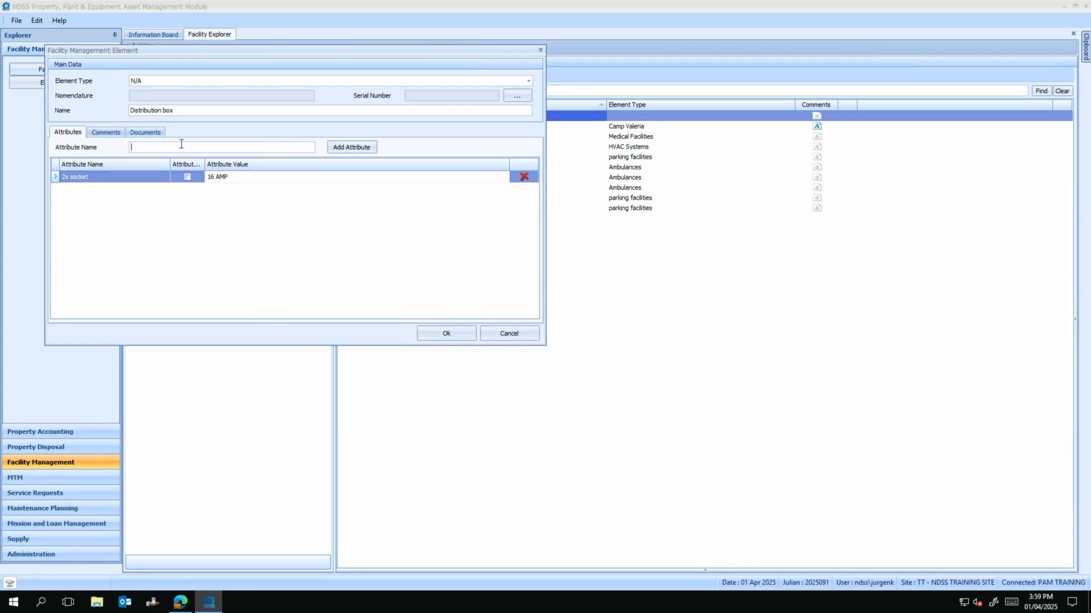
Step: Add a '3x Socket' attribute of 32 AMP and confirm the new element
text(3x Socket)
click(341, 147)
click(216, 189)
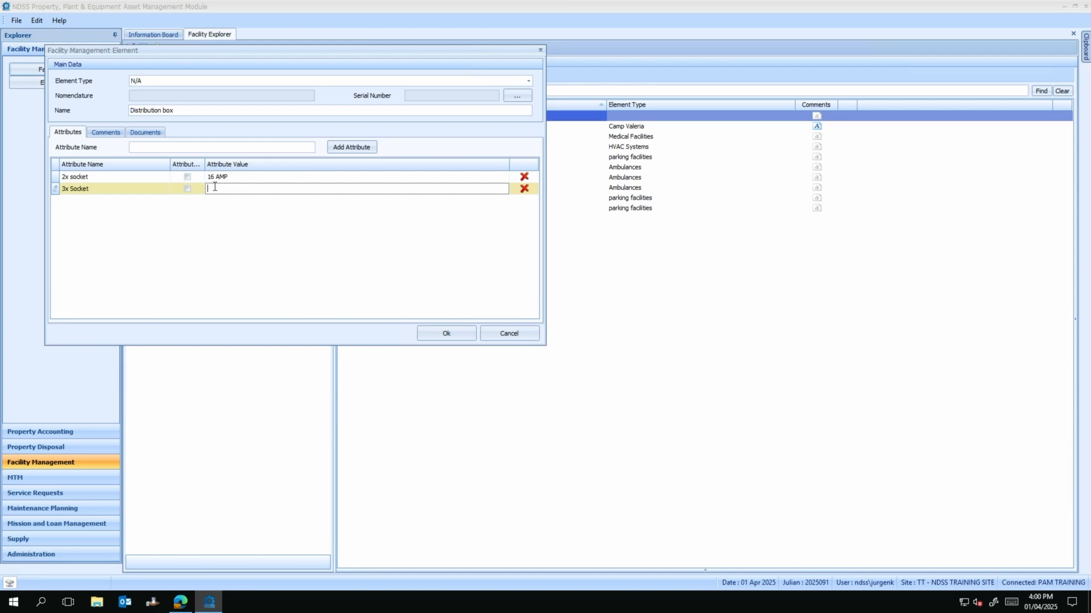
text(32 AMP)
key(Return)
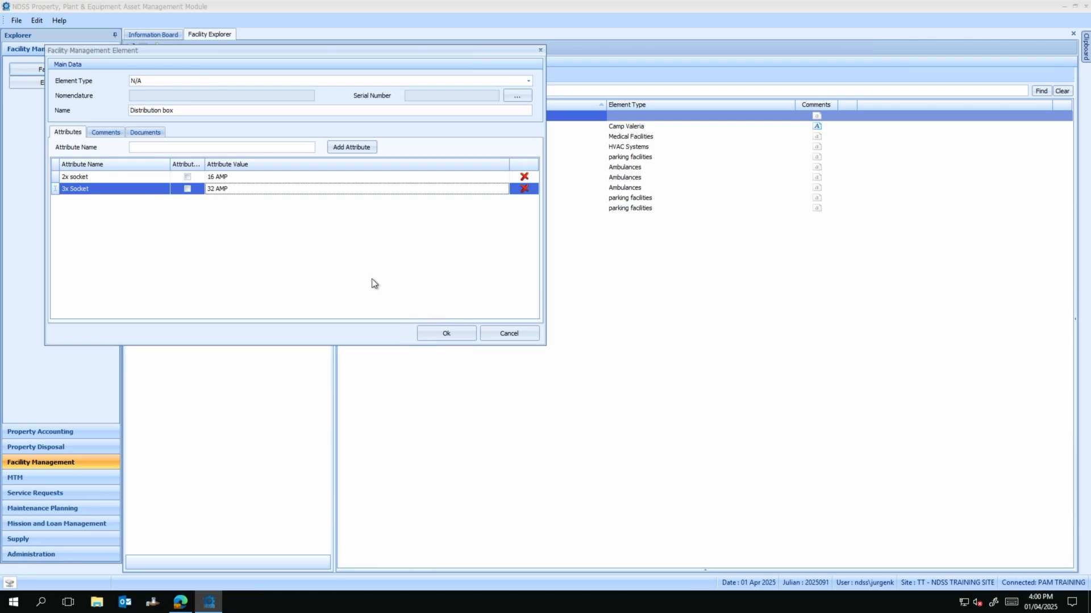
click(151, 133)
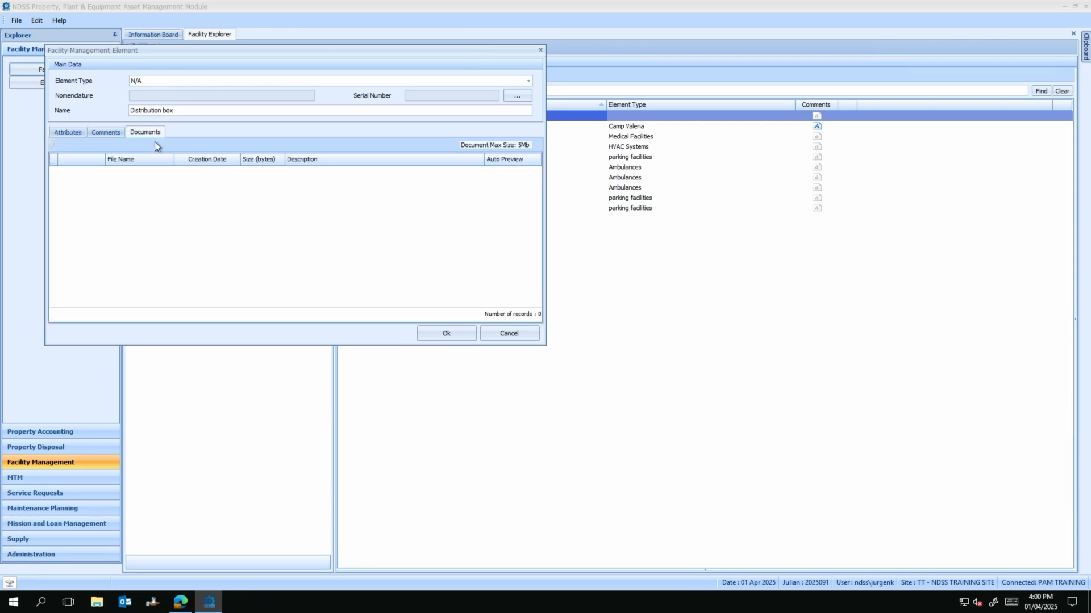
click(76, 134)
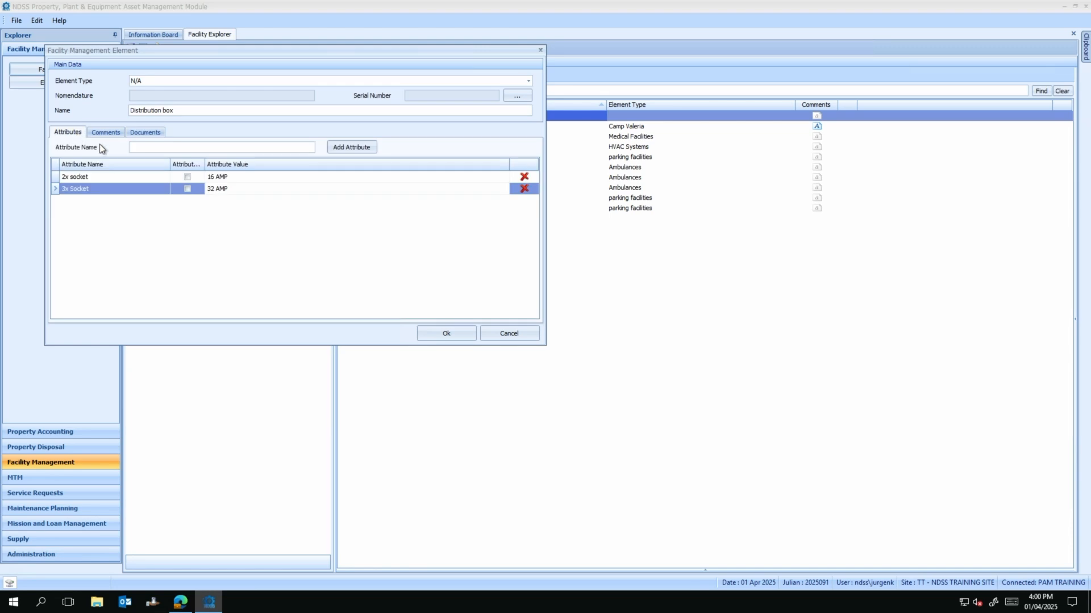
click(428, 334)
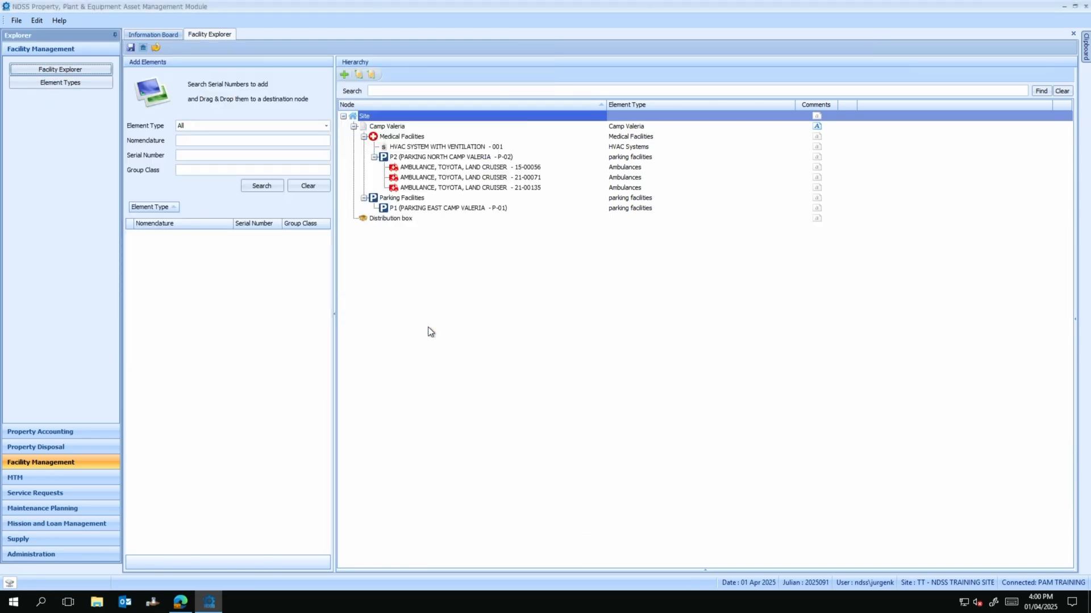
Step: Select Distribution box, save and refresh the hierarchy, then end editing
click(405, 220)
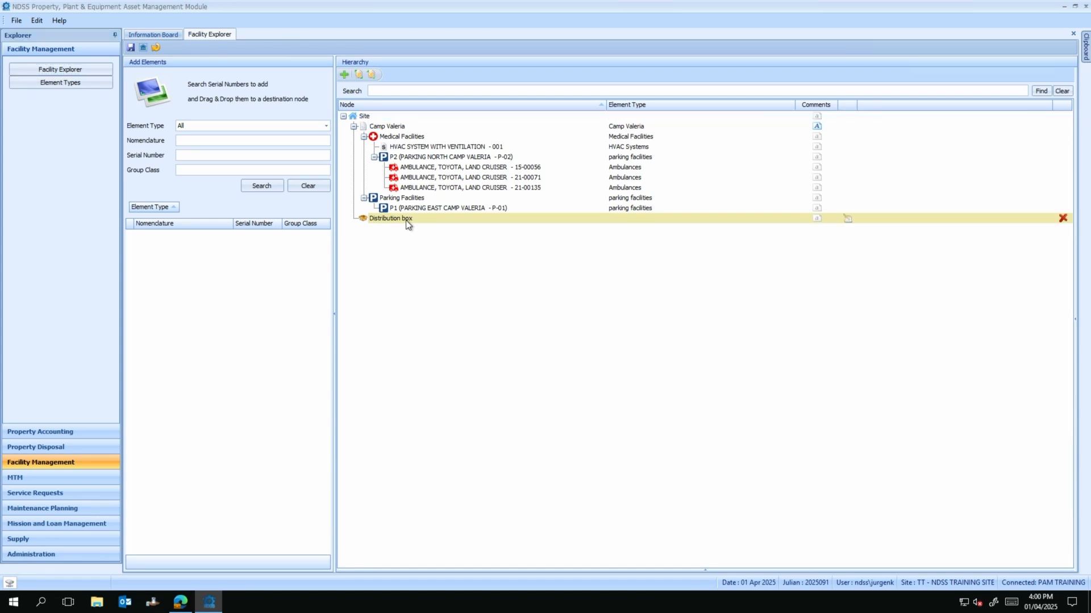
click(133, 48)
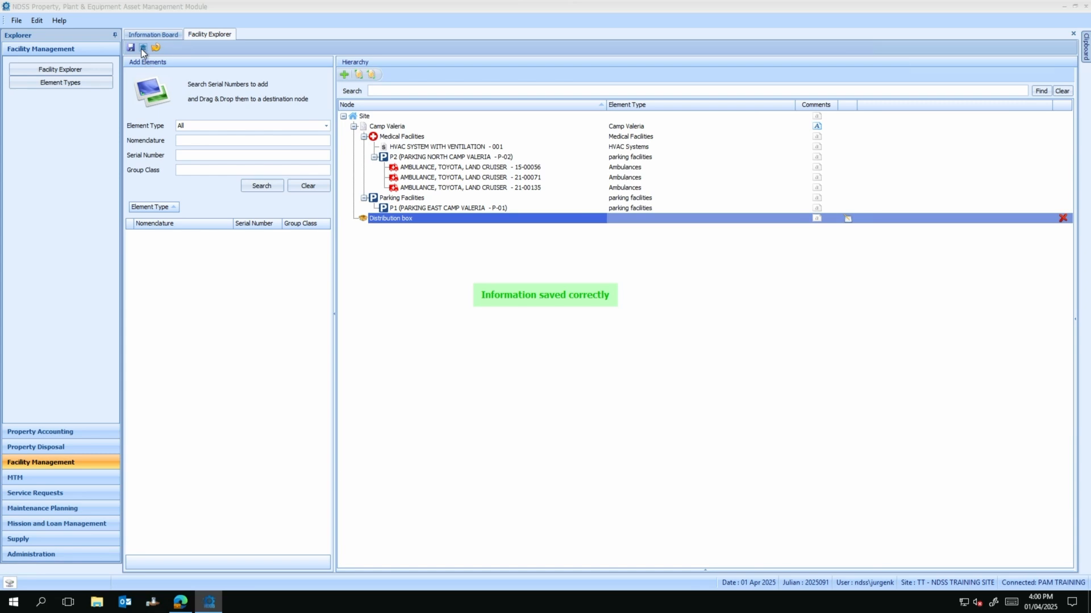
click(141, 49)
click(144, 47)
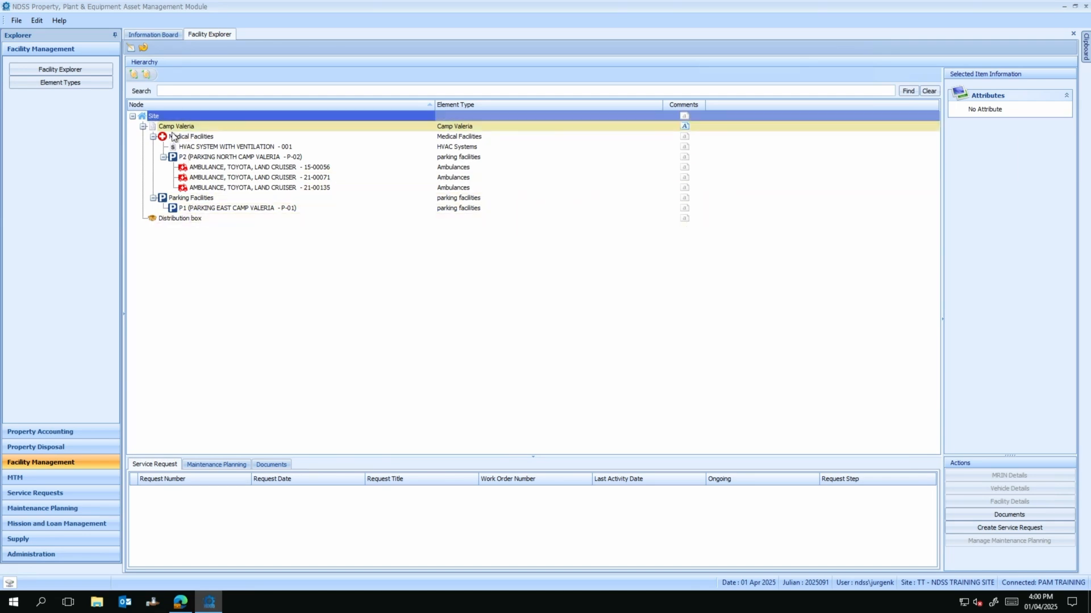
Step: Attach the 'distribution box' image file in the Distribution box's Documents
click(196, 220)
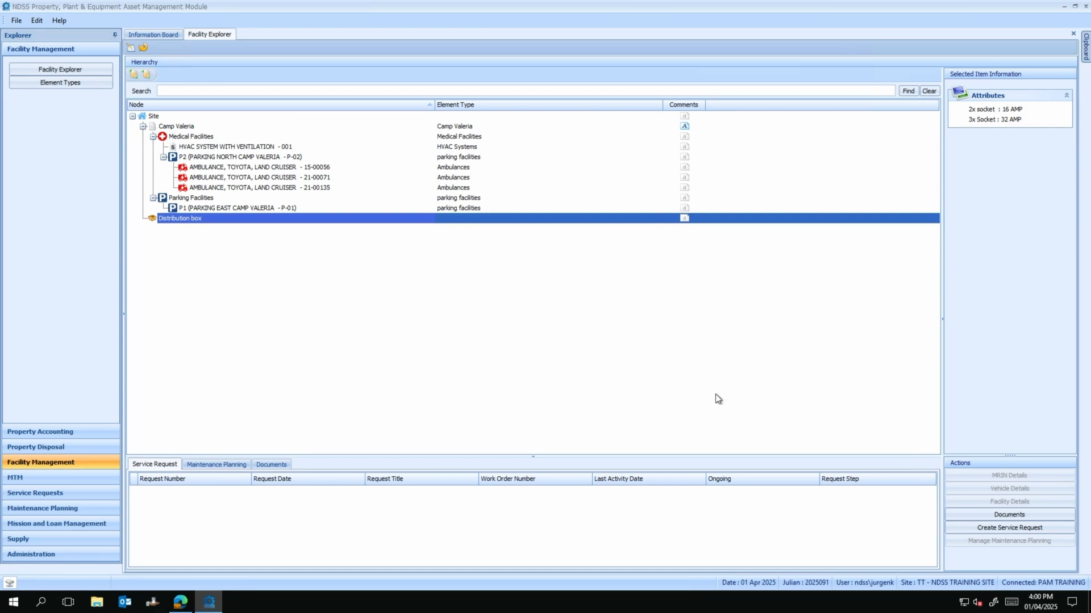
click(970, 517)
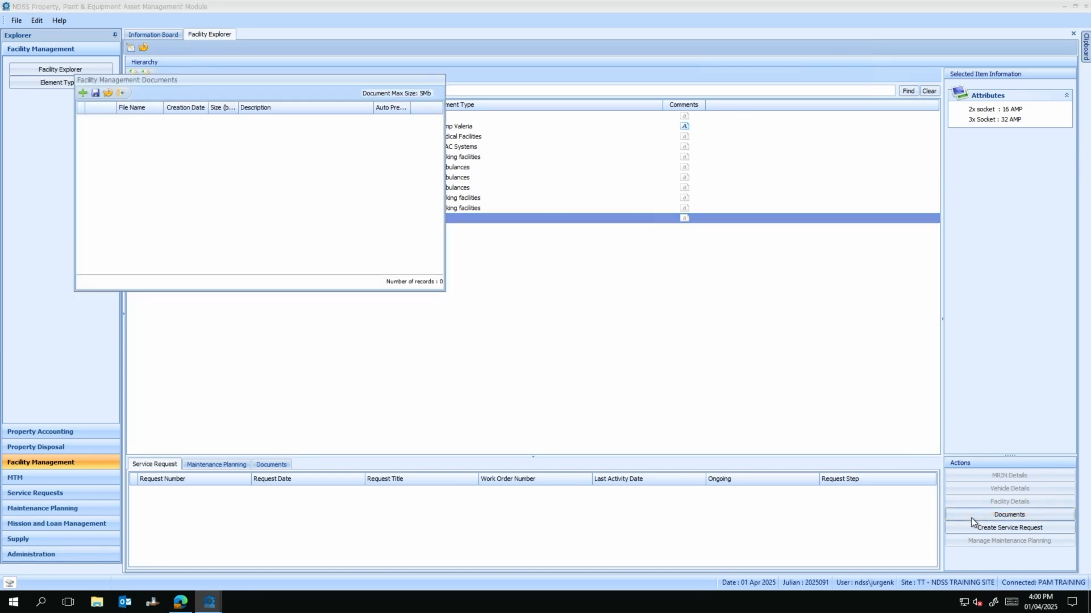
click(82, 93)
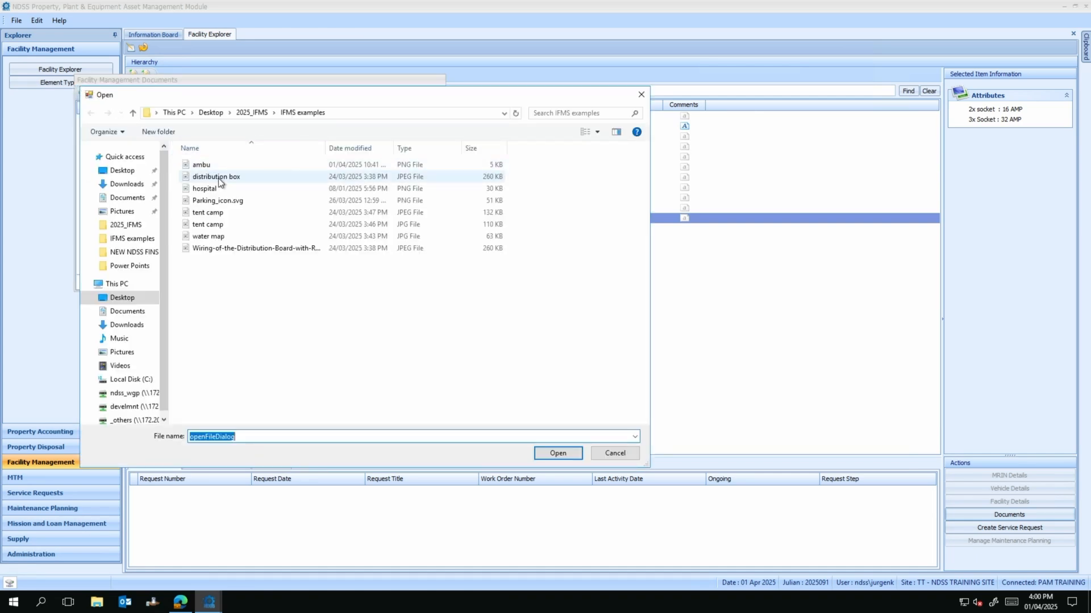
double_click(220, 180)
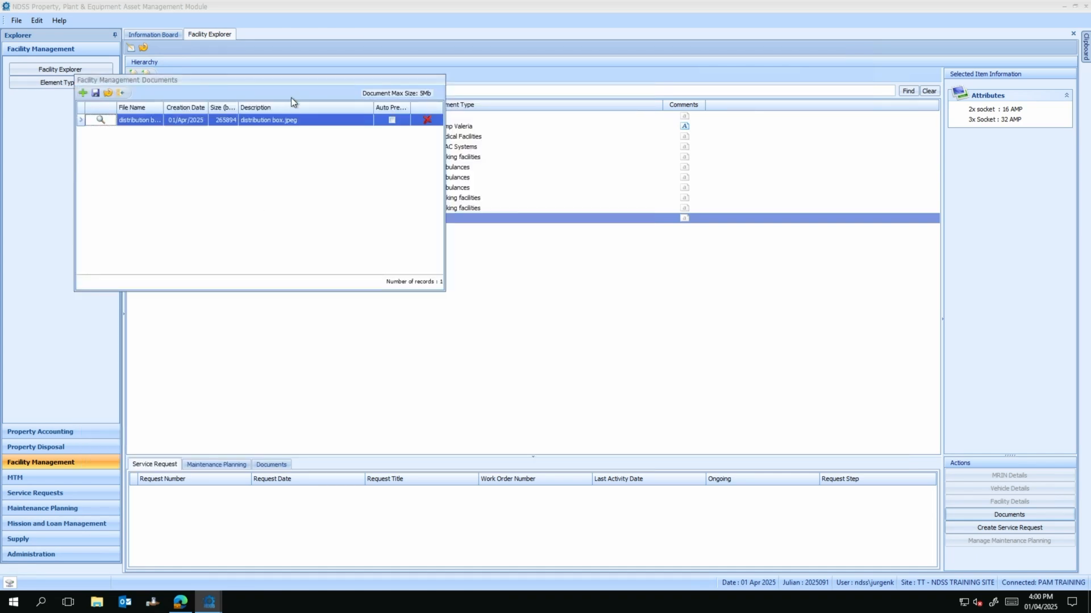
drag(291, 81, 464, 197)
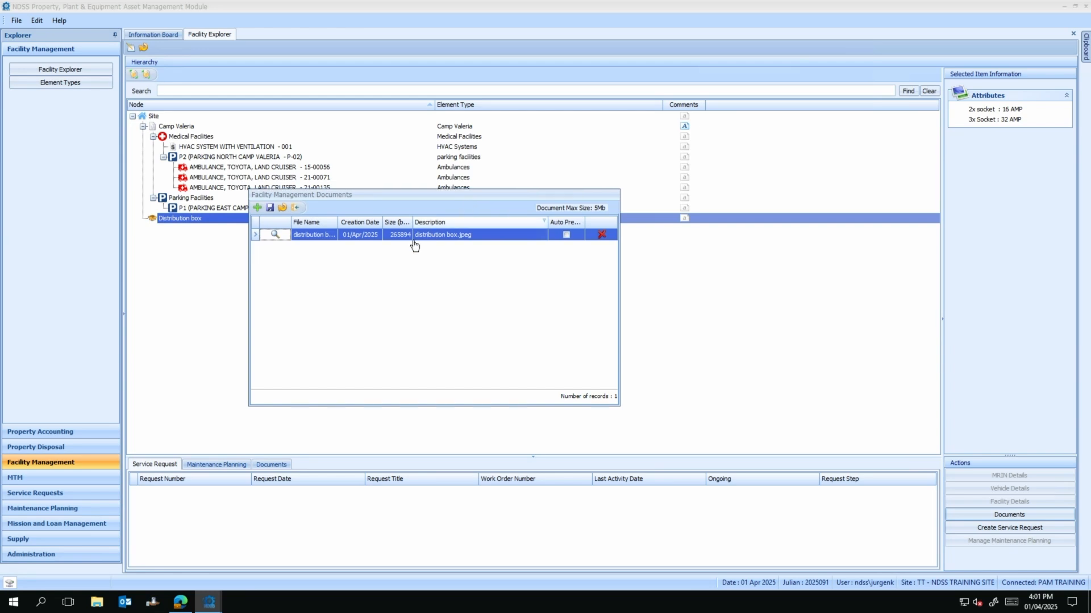
Step: Preview the wiring diagram in Paint, then save the document and confirm Yes
click(275, 235)
click(275, 235)
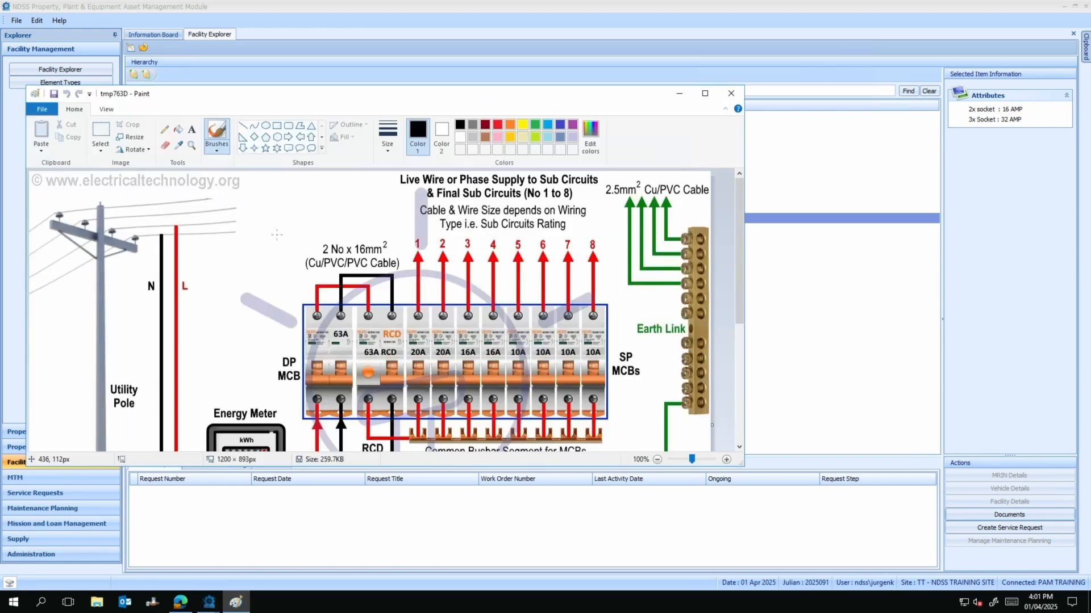
scroll(357, 264, down, 3)
scroll(357, 267, up, 3)
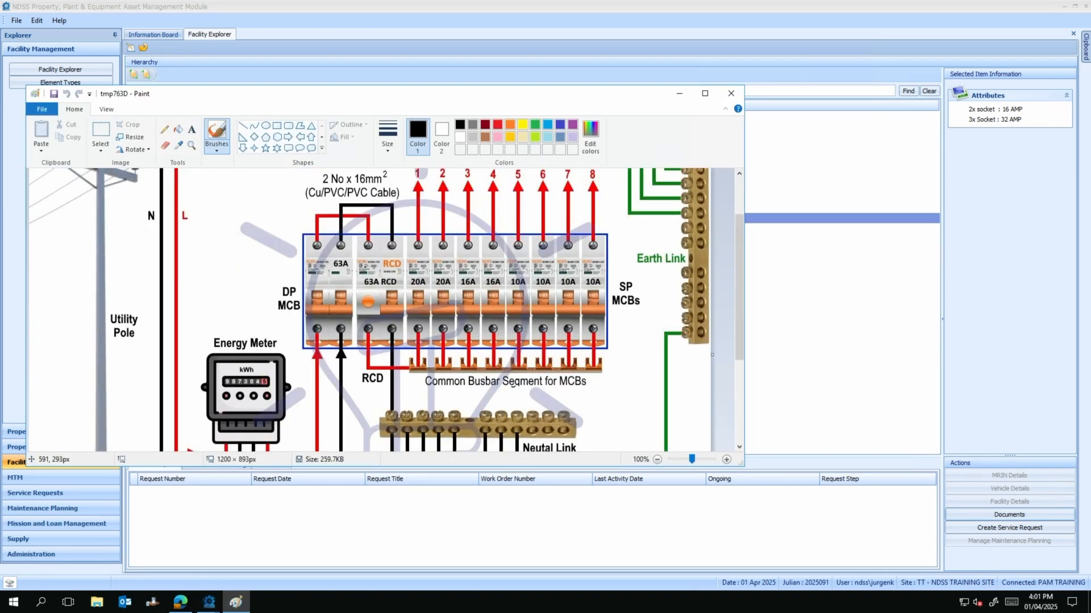
click(731, 94)
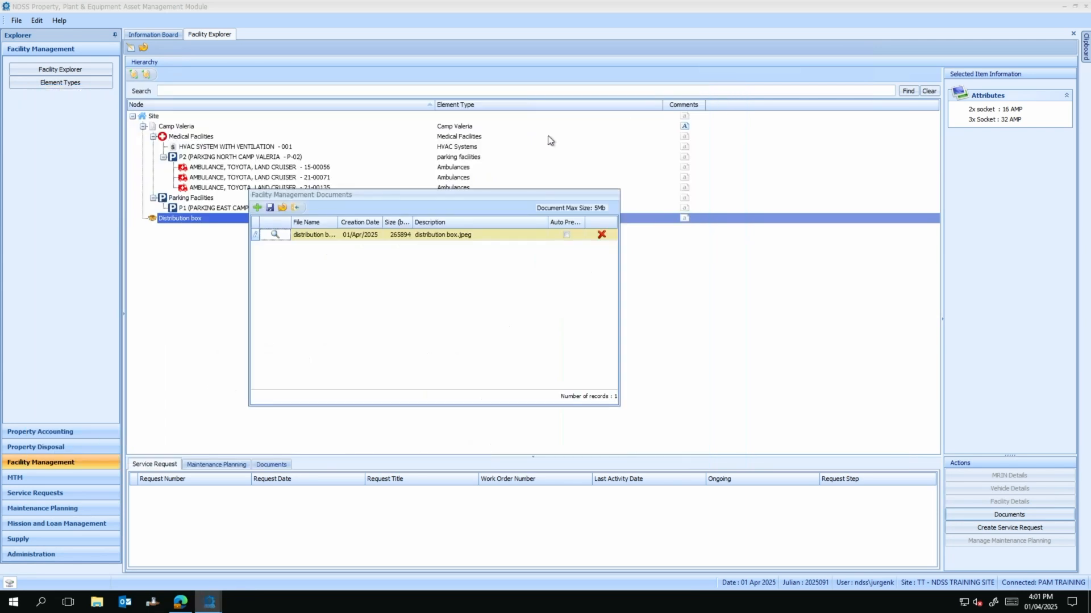
click(269, 208)
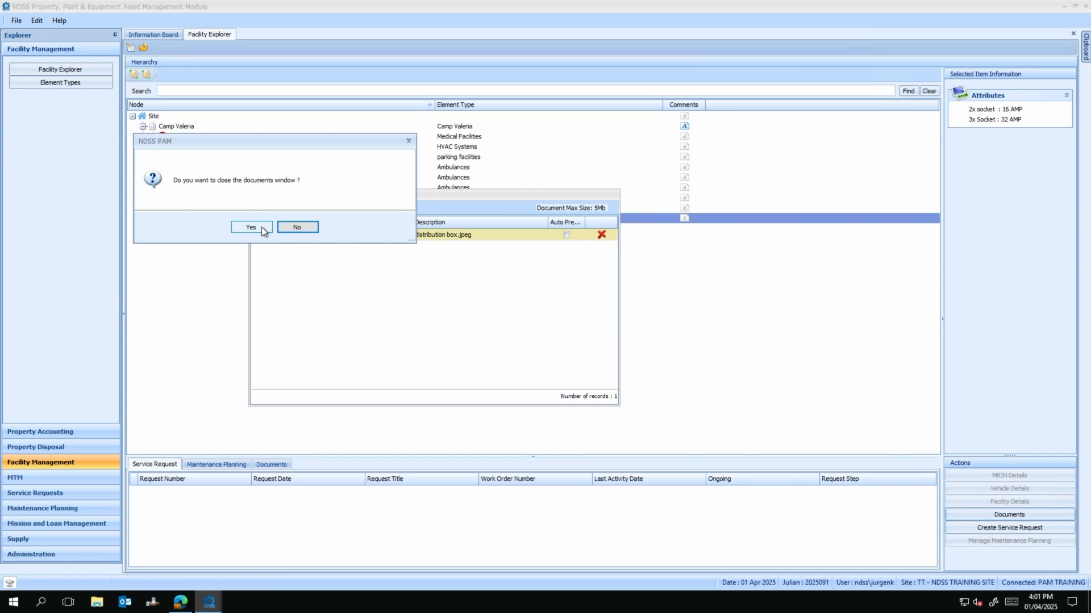
click(262, 227)
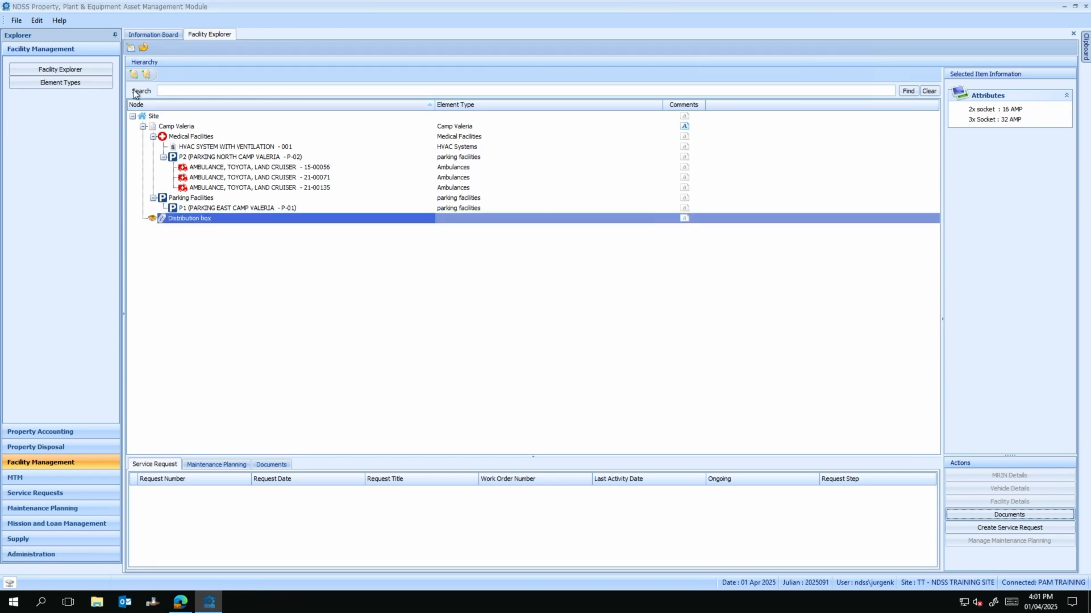
Step: Move Distribution box under Medical Facilities, then save and refresh the hierarchy
click(131, 50)
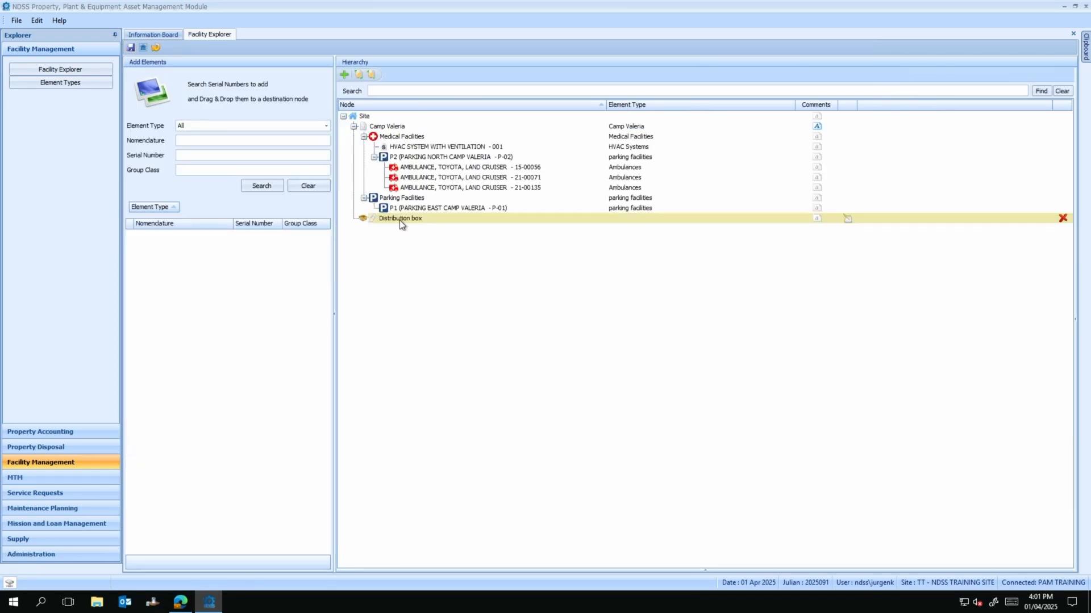
drag(400, 221, 412, 135)
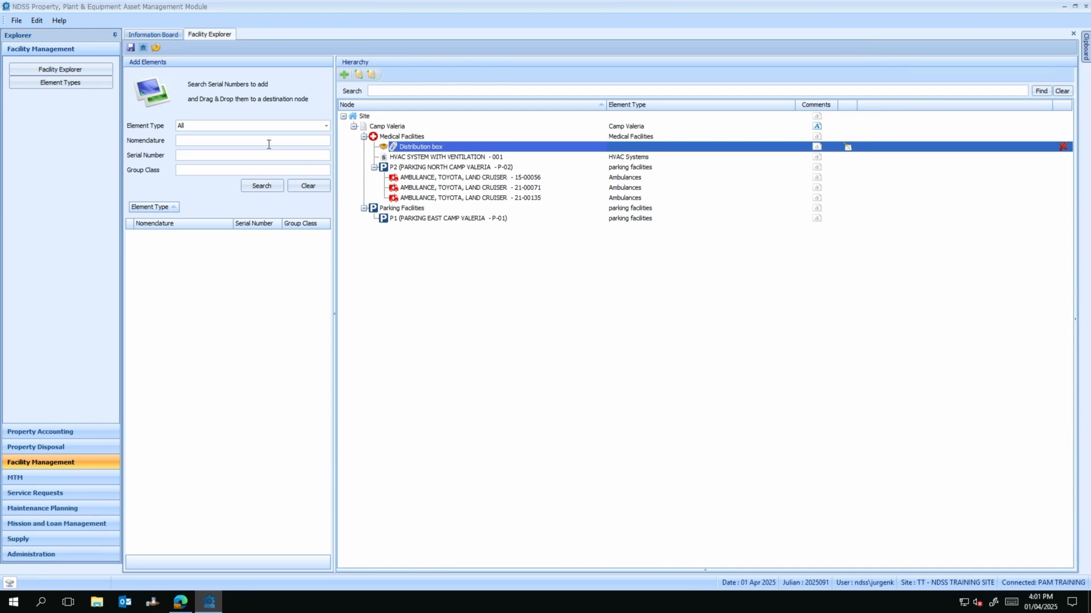
click(134, 50)
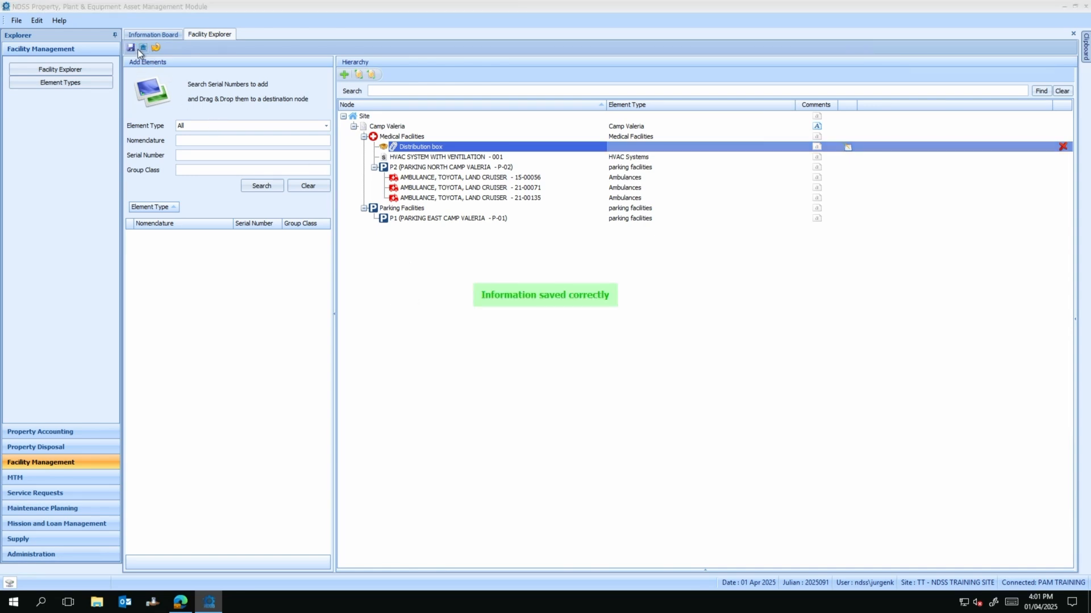
click(142, 49)
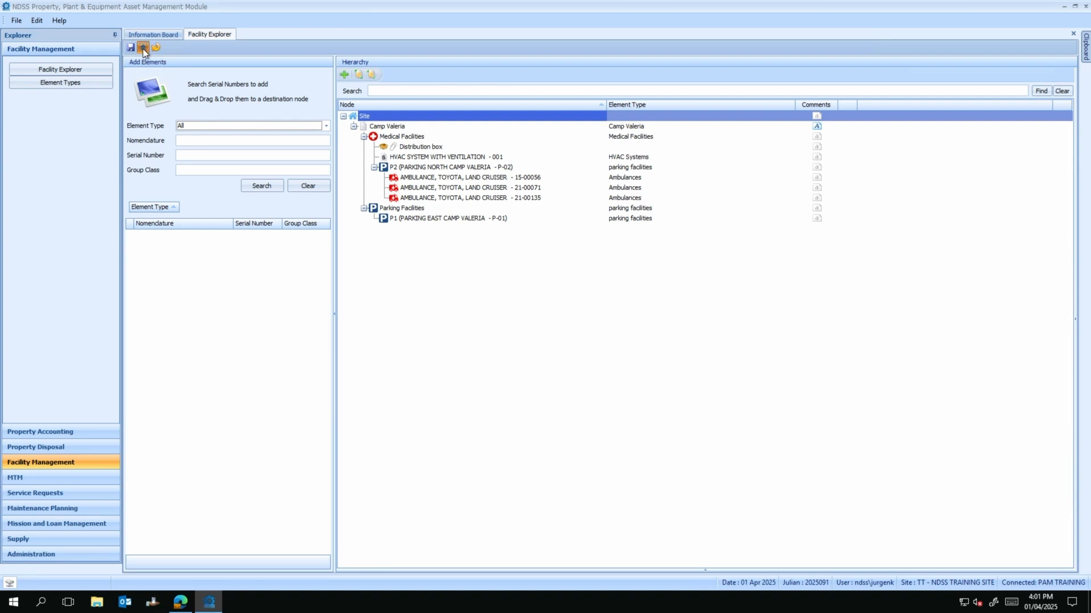